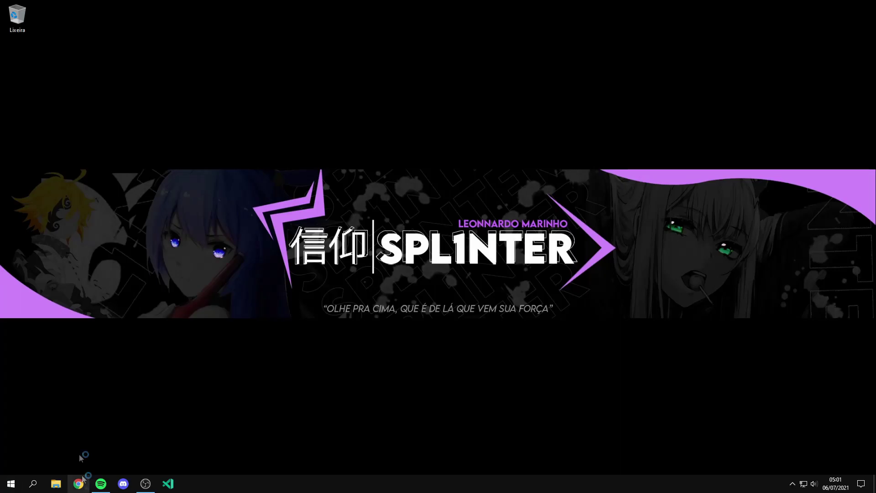
Step: Open mediafire.com/file/kr7su1vbb6tm470/Wallpaper_Engine.rar/file in the browser and dismiss the translation offer
type("https://www.mediafire.com/file/kr7su1vbb6tm470/Wallpaper_Engine.rar/file")
key("Return")
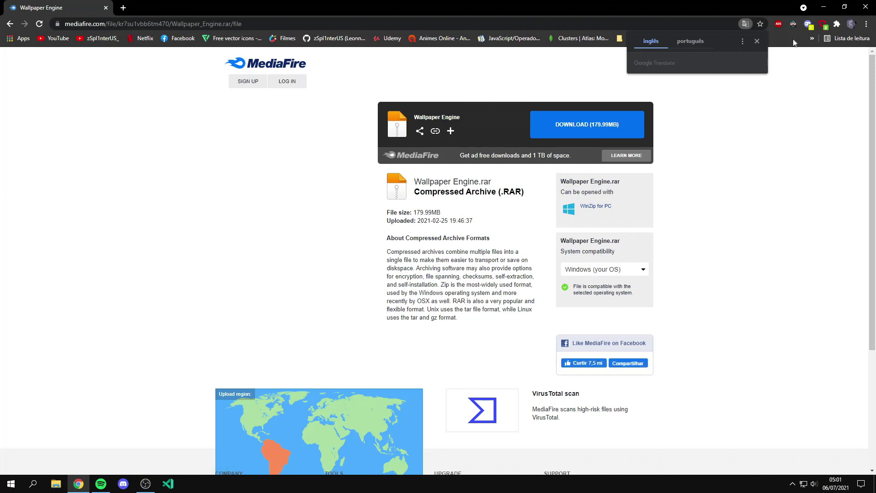
left_click(757, 42)
left_click_drag(450, 285, 726, 262)
left_click(726, 262)
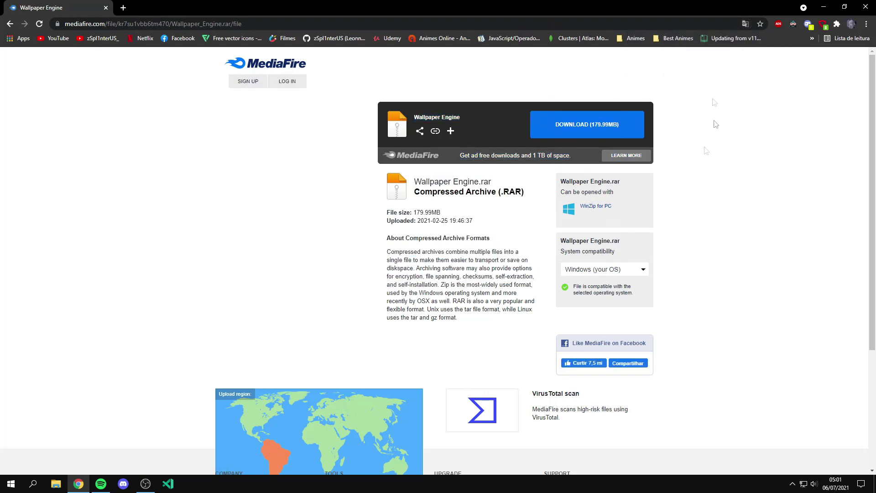
Step: Download the Wallpaper Engine.rar archive through Free Download Manager and close the browser
left_click(607, 126)
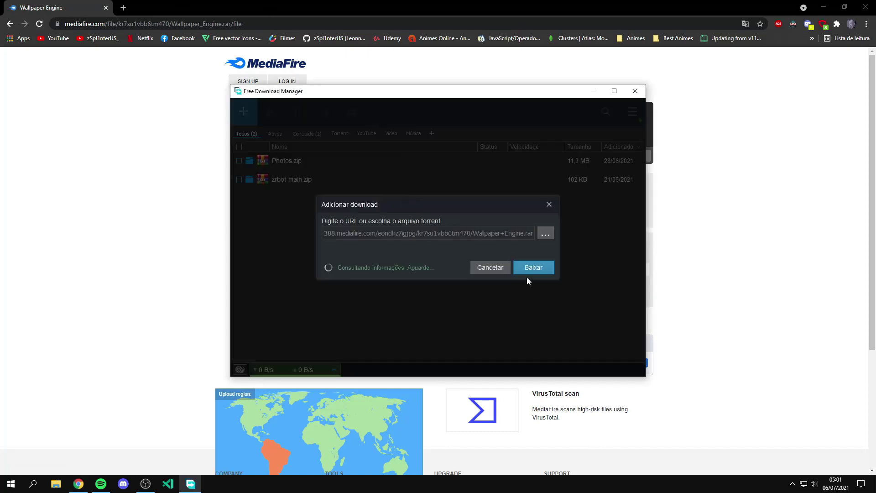
left_click(531, 283)
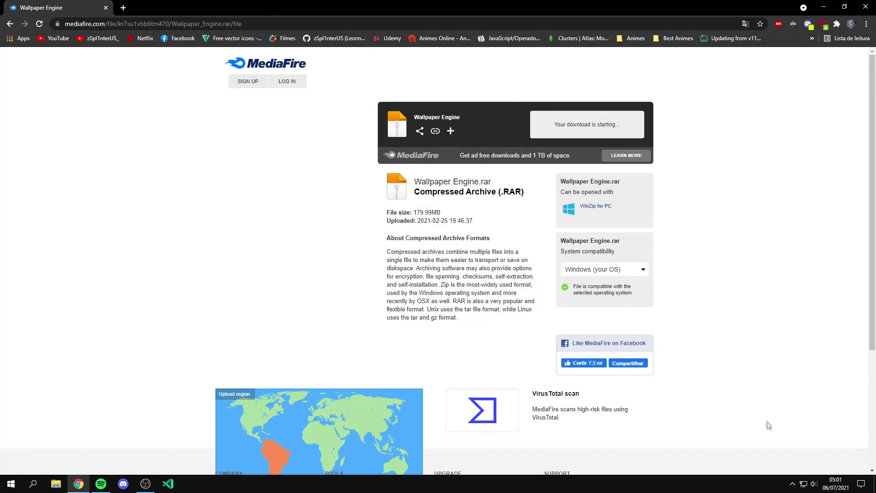
left_click(824, 7)
left_click_drag(129, 111, 368, 280)
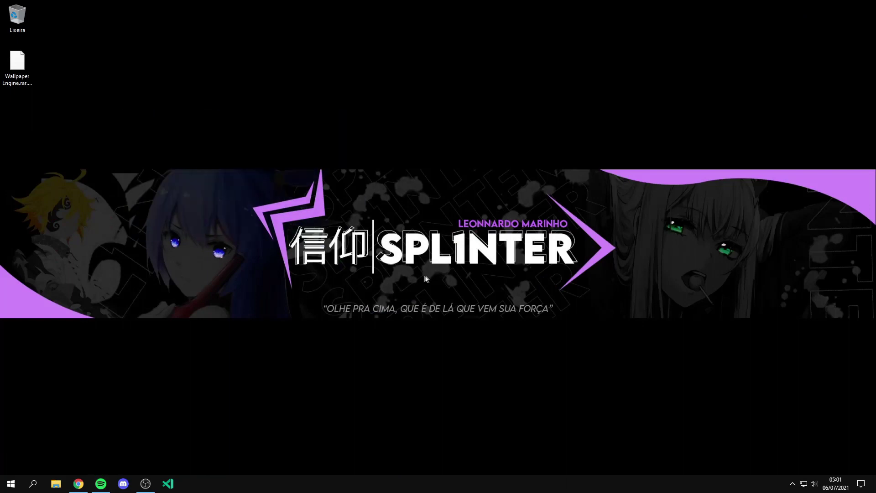
left_click(78, 484)
left_click(866, 7)
left_click_drag(273, 221, 421, 362)
Step: Monitor the progress of the Wallpaper Engine.rar download in Free Download Manager, closing its window after each check
left_click(792, 483)
left_click(823, 430)
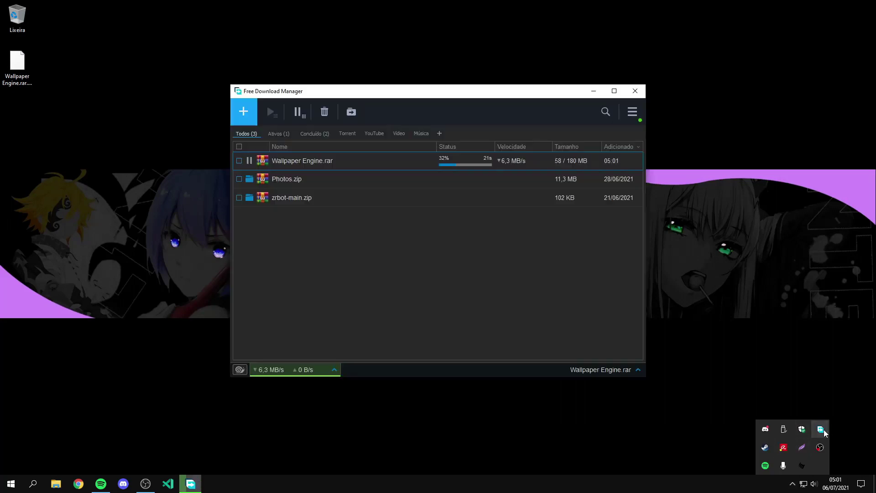
left_click(634, 92)
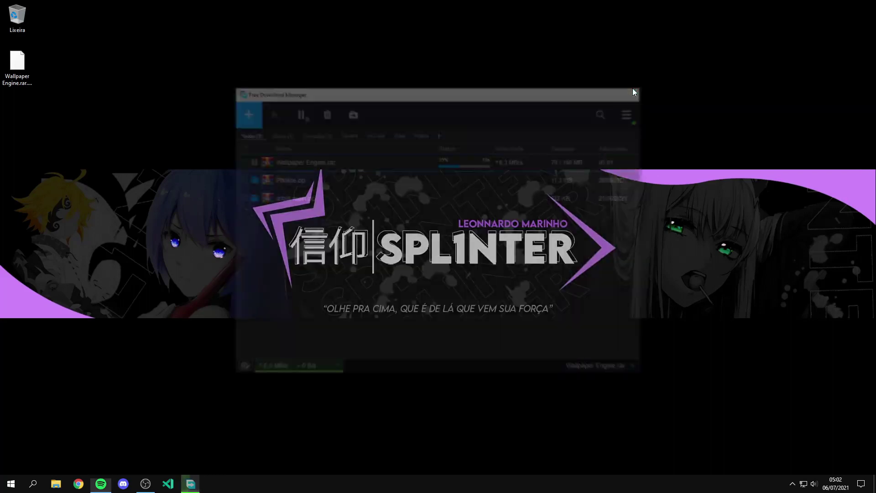
right_click(547, 280)
left_click(574, 306)
right_click(370, 209)
left_click(388, 236)
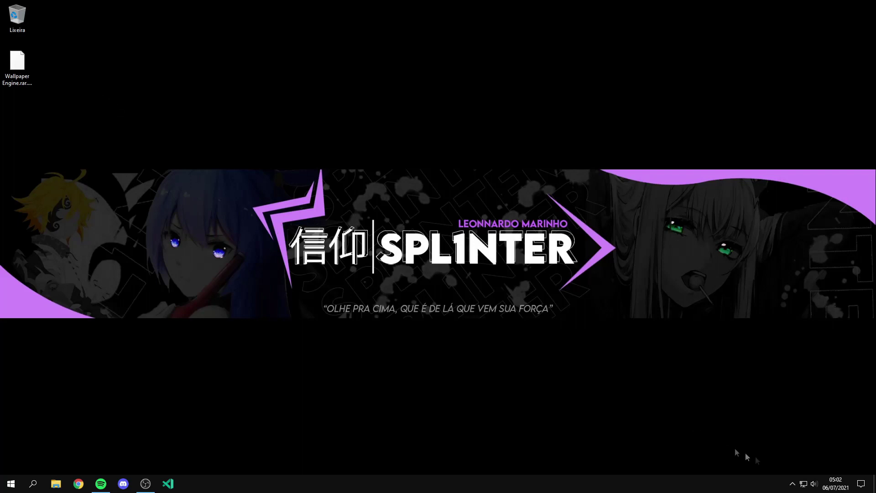
left_click(793, 484)
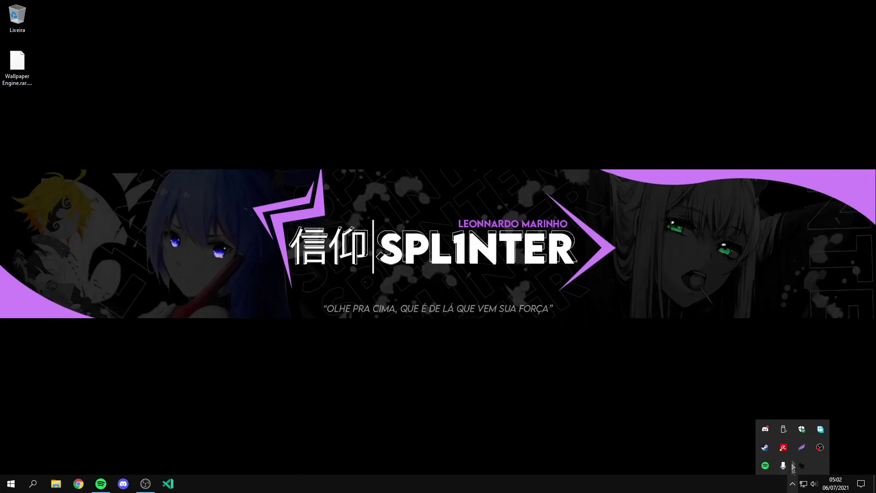
left_click(820, 429)
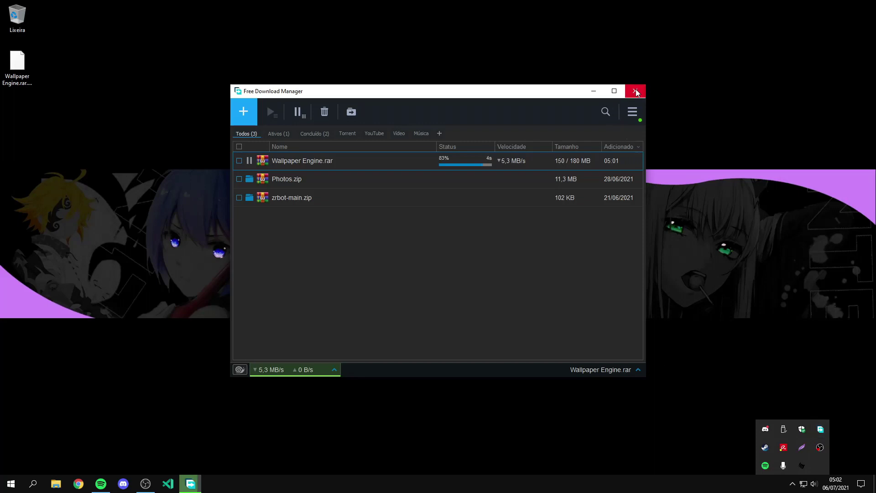
left_click(619, 240)
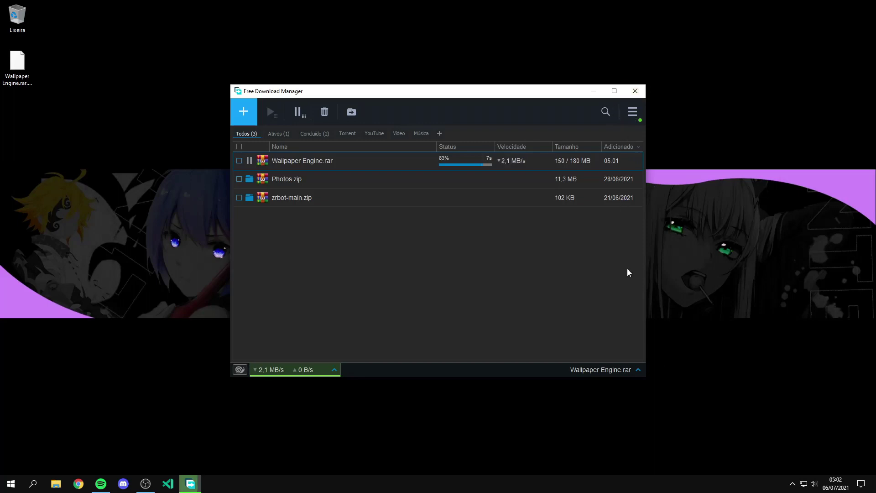
left_click(636, 91)
Step: Extract the downloaded Wallpaper Engine.rar archive on the desktop
right_click(15, 80)
left_click(65, 112)
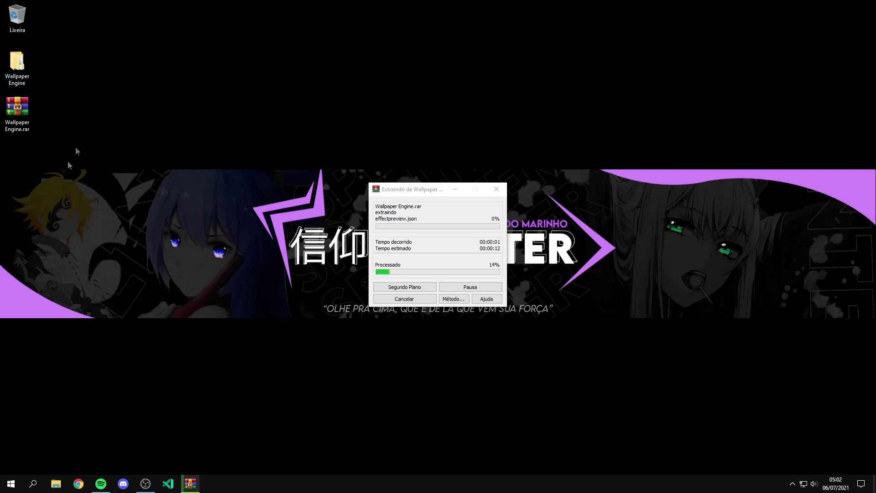
right_click(22, 101)
left_click_drag(276, 30, 374, 114)
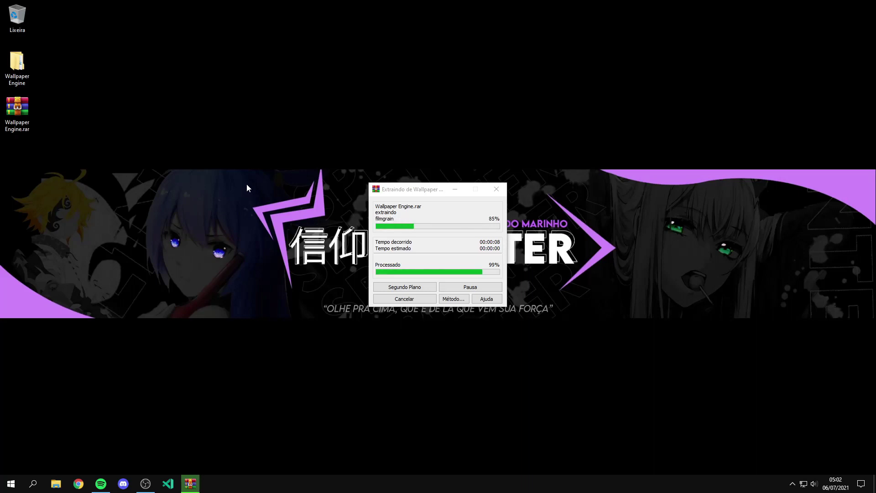
Step: Move the extracted Wallpaper Engine folder away from the desktop's edge and delete the Wallpaper Engine.rar archive
left_click_drag(17, 62, 399, 114)
left_click_drag(443, 175, 259, 12)
left_click_drag(215, 154, 3, 90)
key("Delete")
left_click_drag(399, 109, 225, 64)
Step: Open the extracted Wallpaper Engine folder, preview the video [Blender] waves.mp4 and close the player
double_click(225, 64)
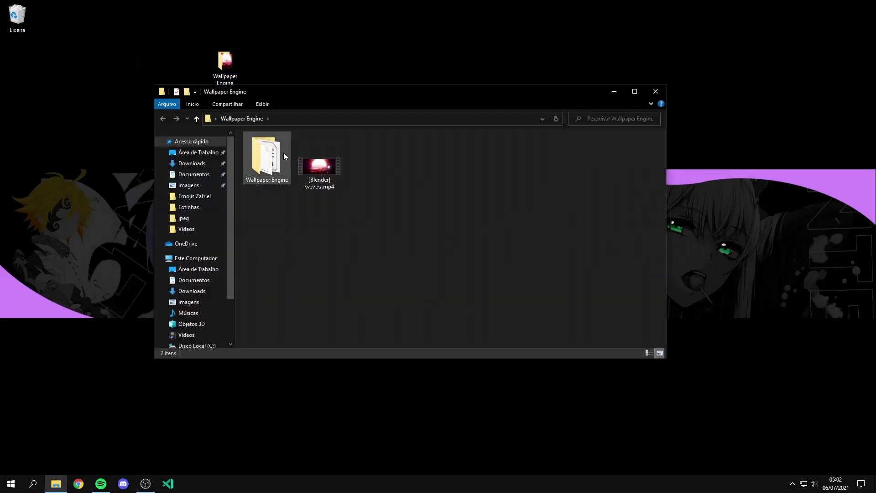
left_click_drag(344, 208, 310, 181)
left_click_drag(351, 227, 330, 178)
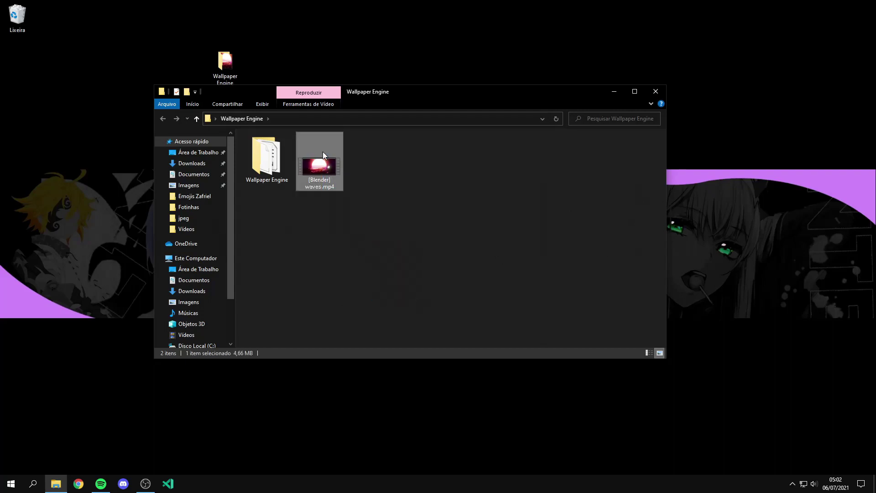
double_click(322, 152)
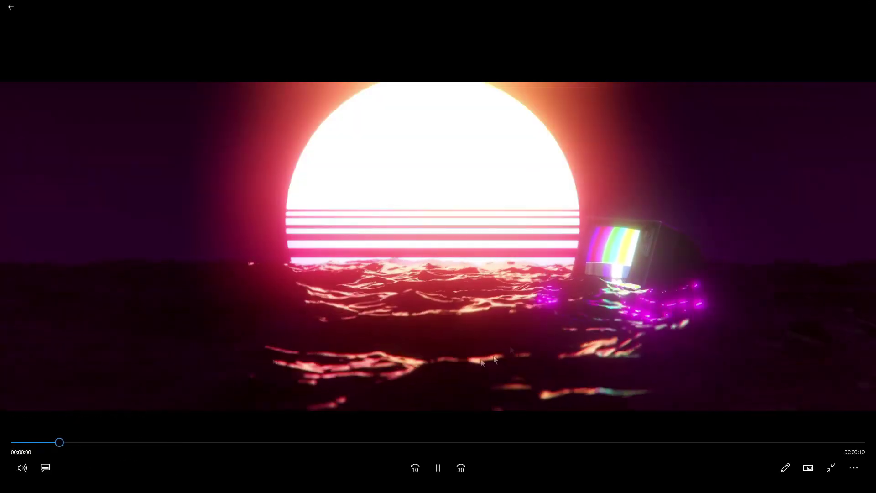
double_click(517, 313)
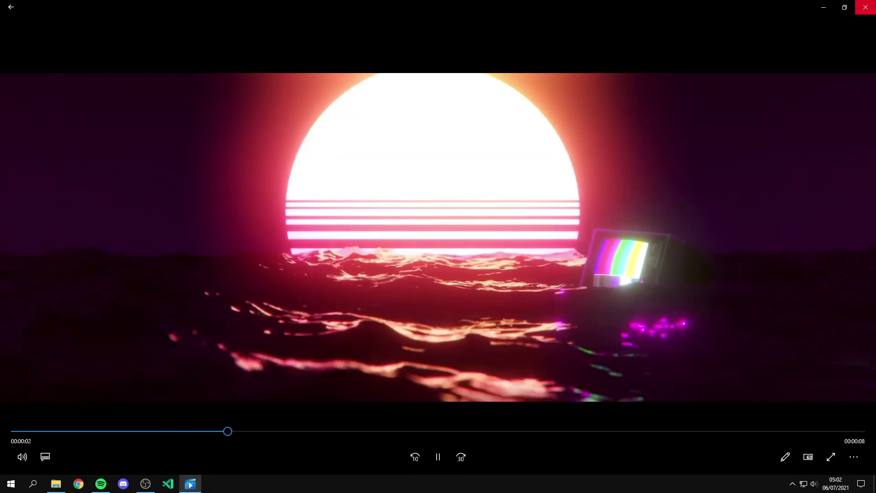
left_click(866, 6)
Step: Look through the inner Wallpaper Engine folder's files and the computer's drives, returning to the outer folder
double_click(272, 154)
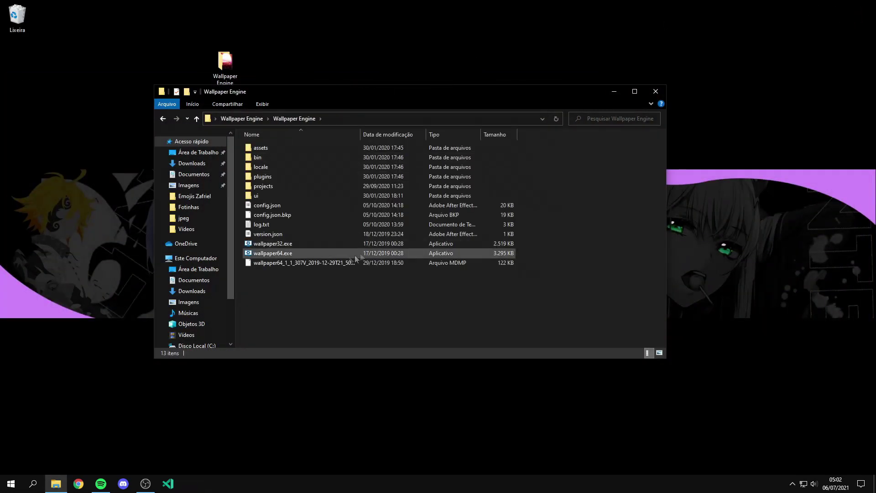
key("alt+Left")
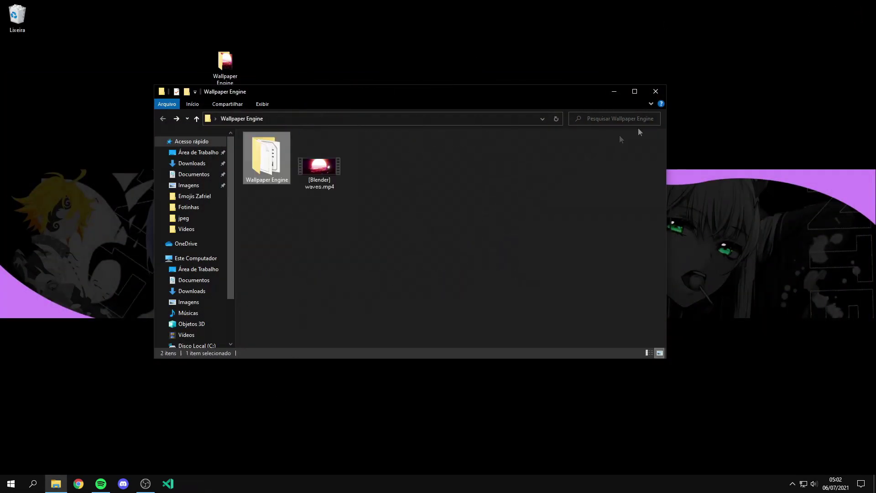
left_click(270, 181)
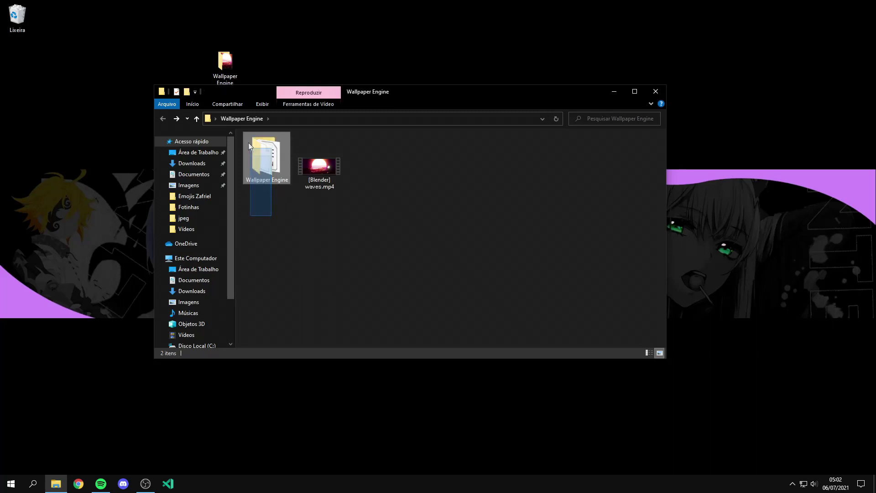
left_click(196, 258)
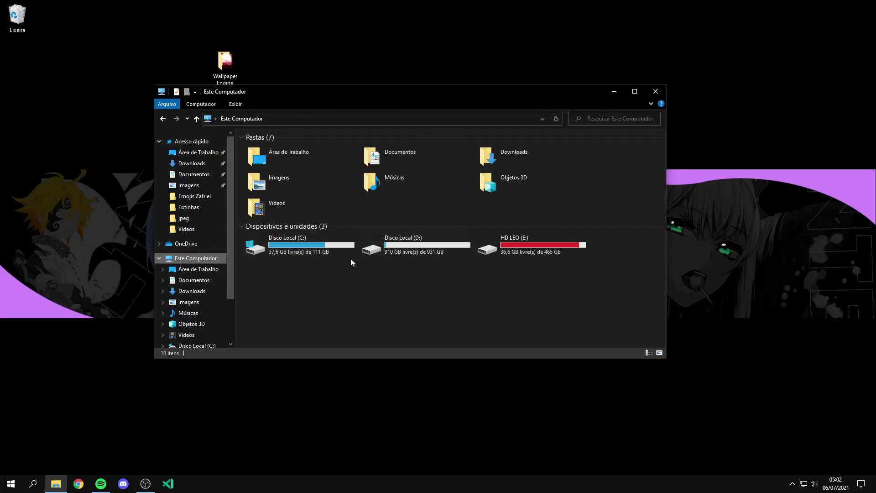
key("alt+Left")
Step: Move the inner Wallpaper Engine folder to the root of Disco Local (D:)
left_click_drag(281, 237, 252, 151)
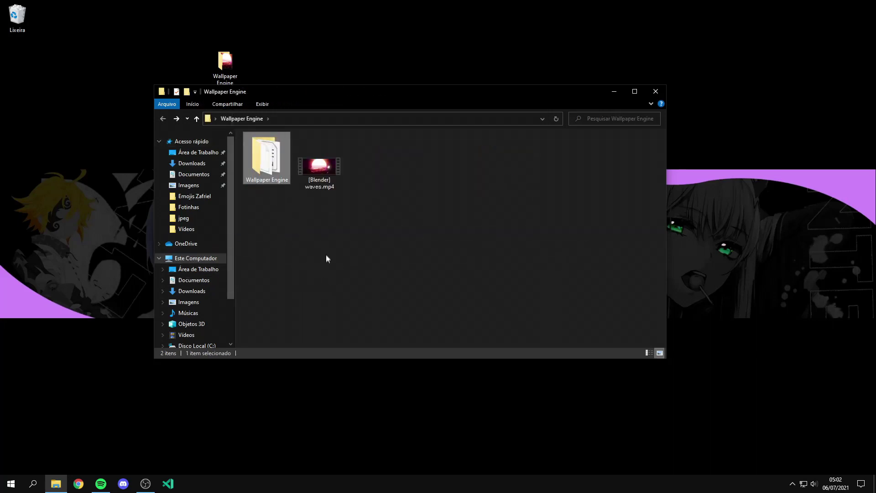
left_click_drag(270, 223, 372, 268)
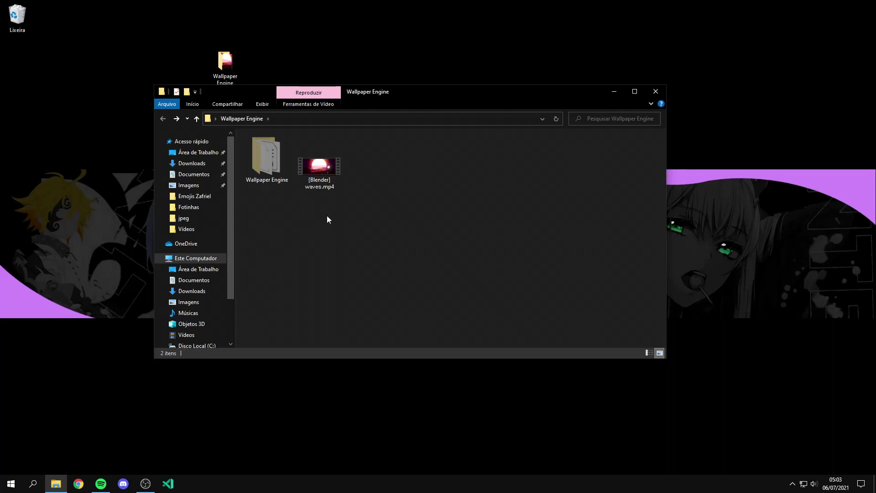
left_click(213, 257)
double_click(409, 237)
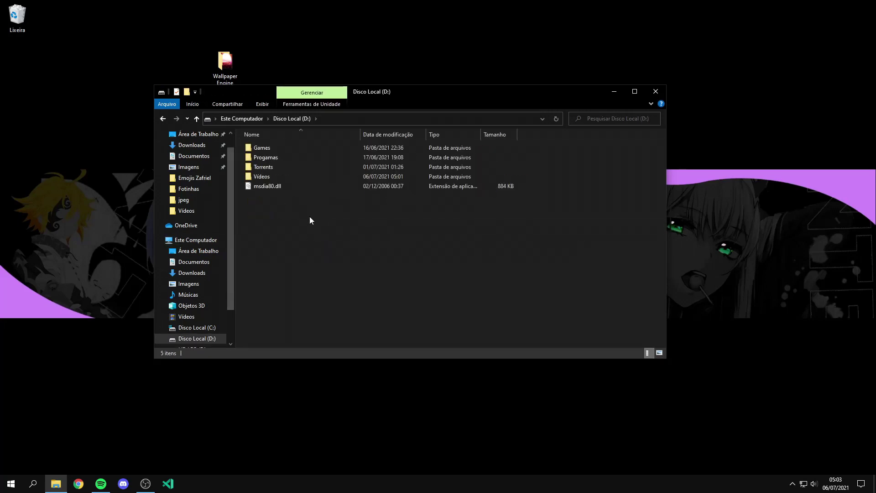
key("ctrl+v")
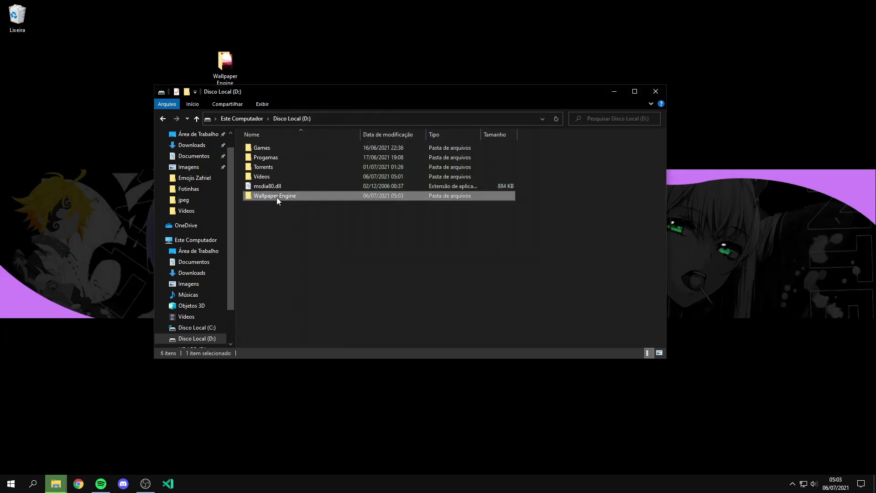
Step: Check the properties of the Wallpaper Engine folder on Disco Local (D:) and open the folder in a maximized window
right_click(276, 197)
left_click(316, 421)
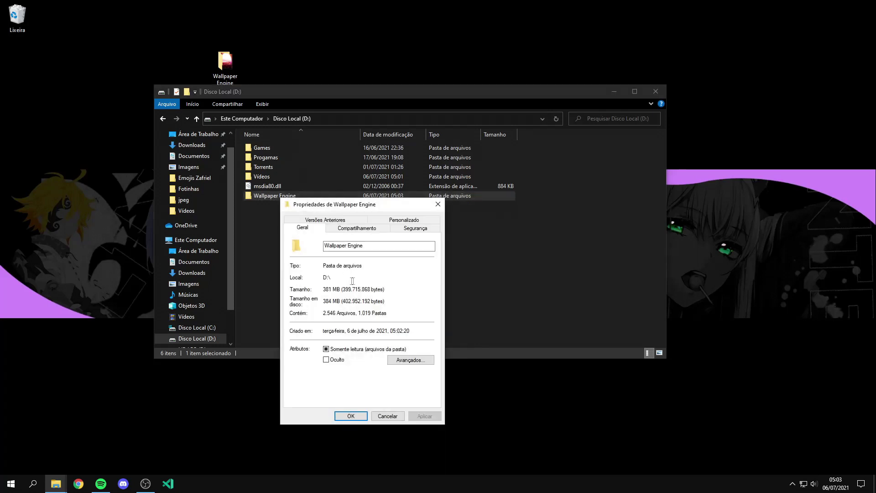
left_click(382, 417)
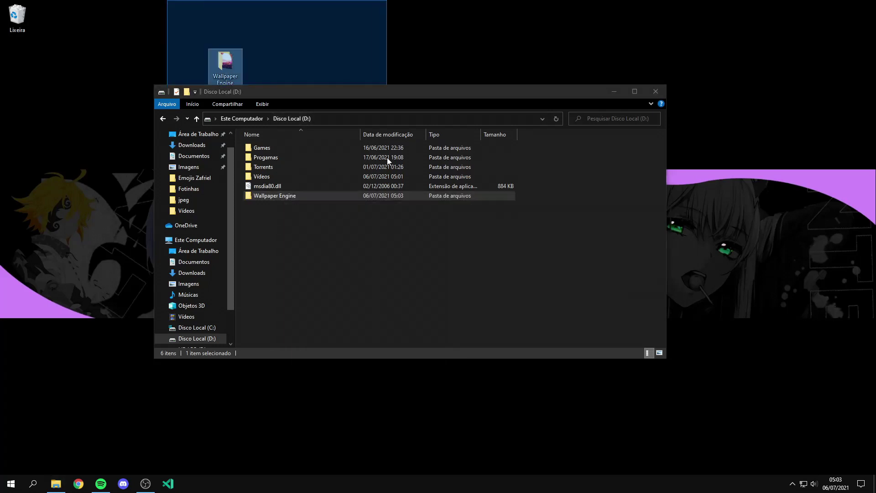
double_click(299, 196)
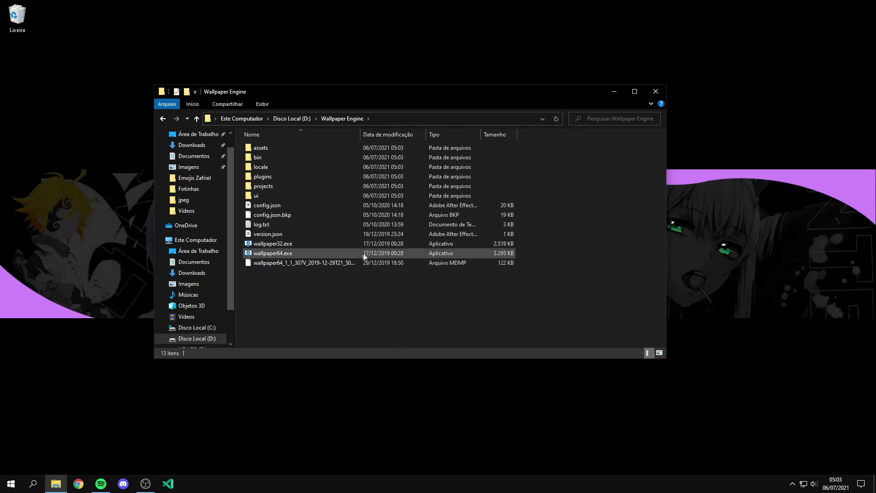
left_click(635, 91)
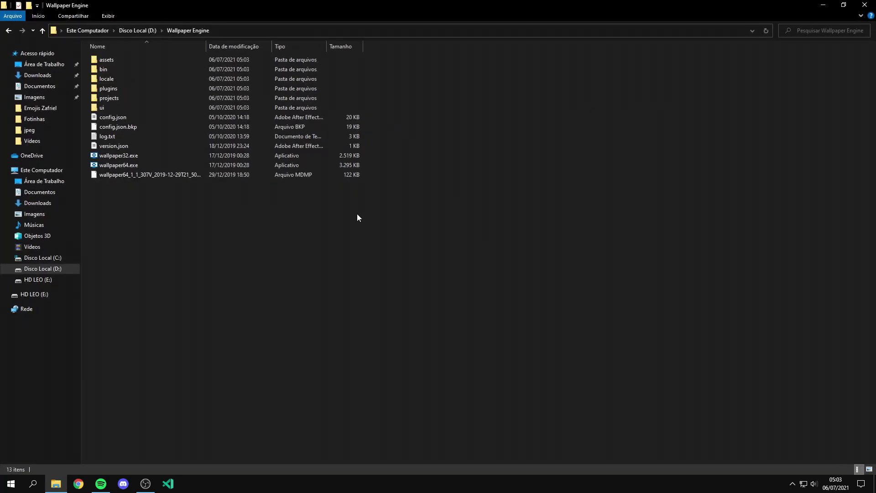
Step: Check in the computer's properties whether Windows is 32-bit or 64-bit, and close the settings window
right_click(40, 177)
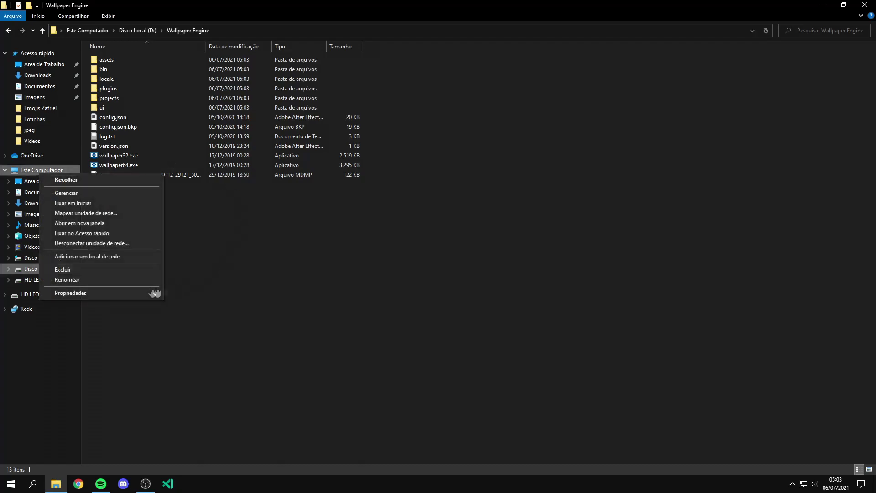
left_click(109, 294)
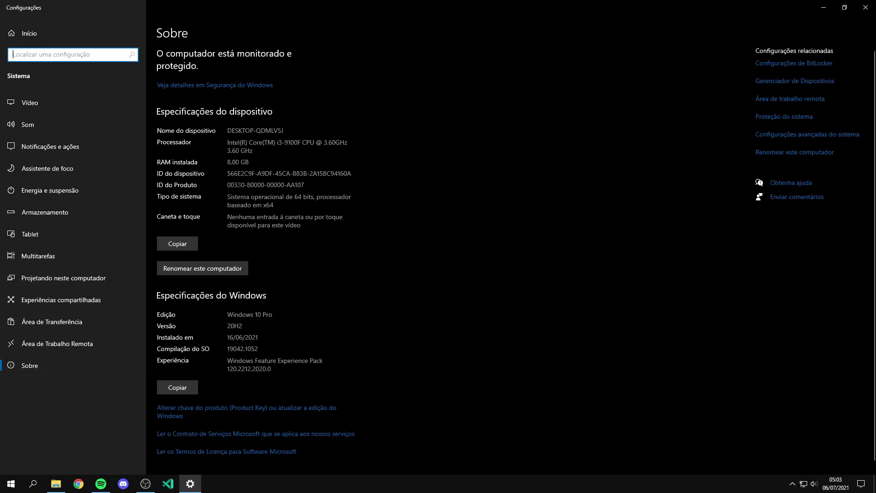
left_click(229, 198)
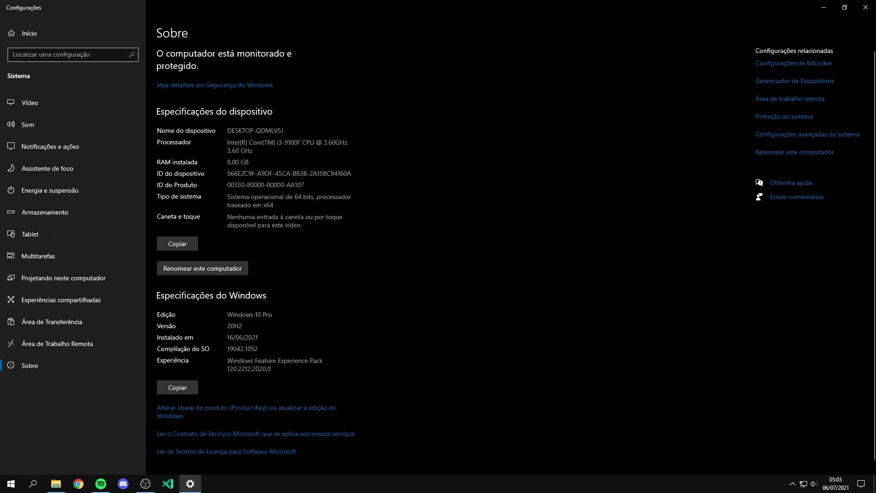
left_click_drag(290, 197, 316, 198)
left_click(315, 198)
left_click(866, 8)
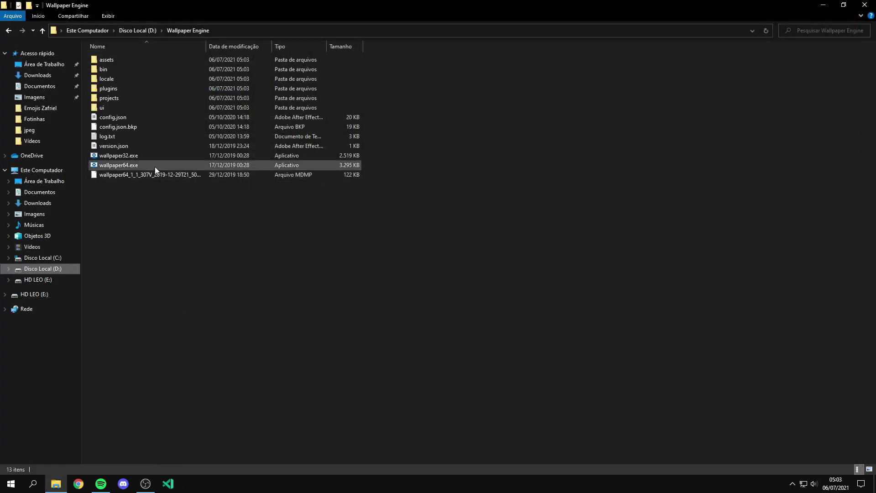
Step: Launch wallpaper64.exe, set the preferred language to Portuguese - Brazil (Português-Brasil), and continue past the welcome page
double_click(132, 166)
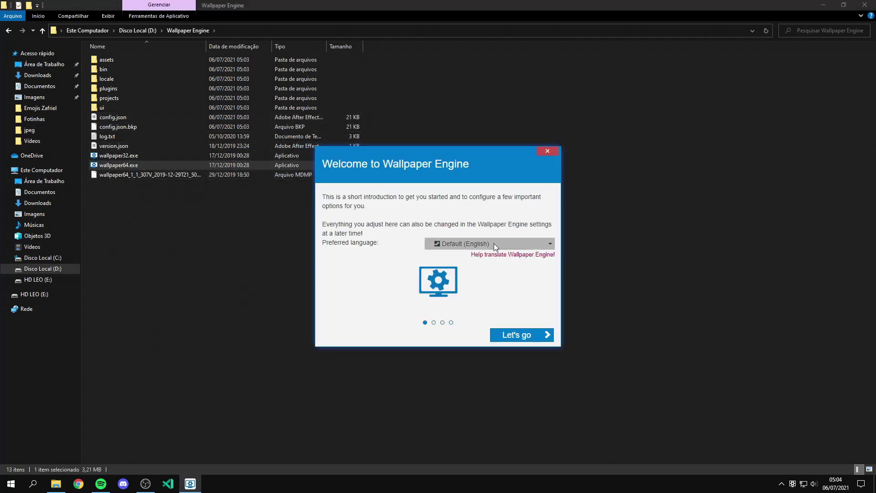
left_click(491, 244)
scroll(484, 265, "down", 7)
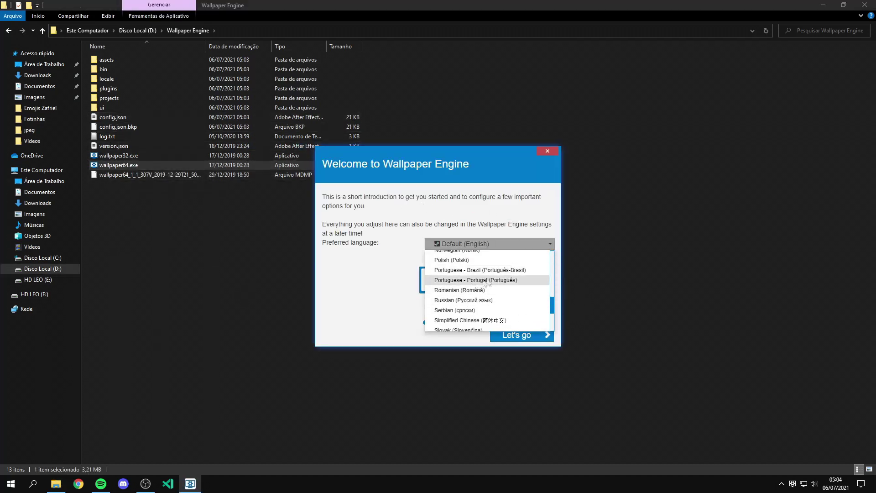
left_click(466, 270)
left_click(520, 334)
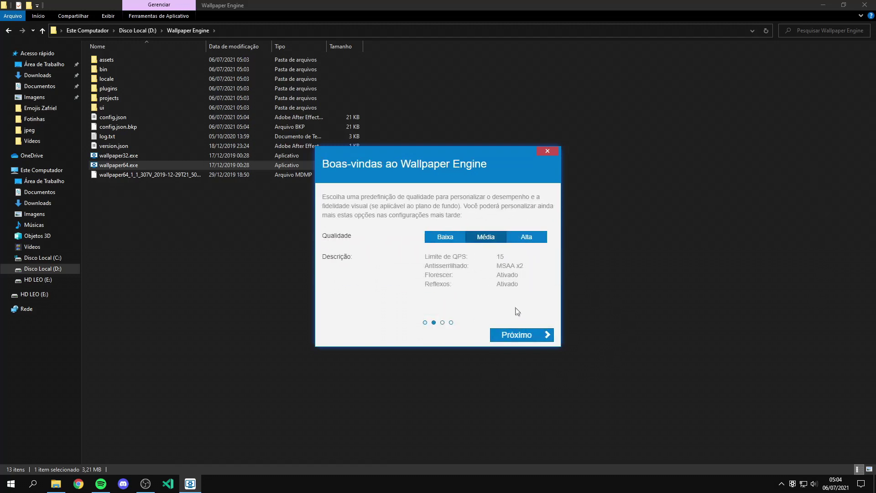
Step: Compare the Baixa, Média and Alta quality presets, choose Alta, and continue to the startup options
left_click(452, 241)
left_click(485, 241)
left_click(452, 241)
left_click(520, 240)
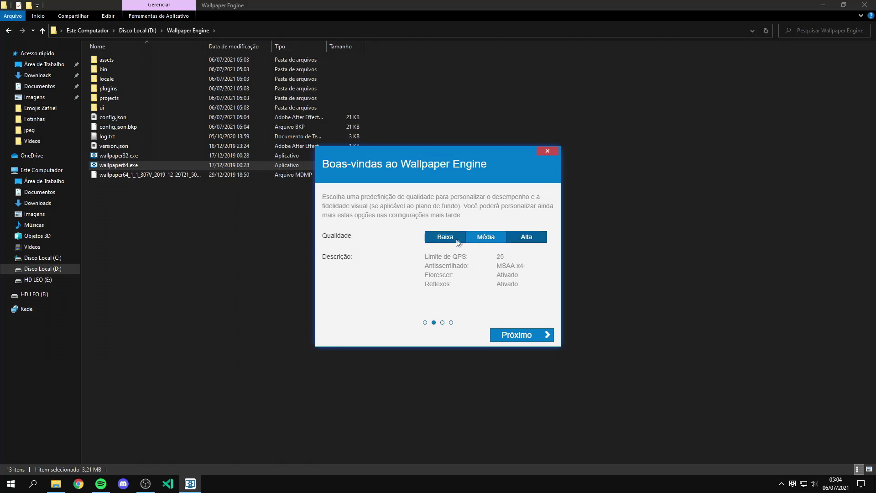
left_click(460, 241)
left_click(519, 240)
left_click(447, 237)
left_click(485, 237)
left_click(529, 238)
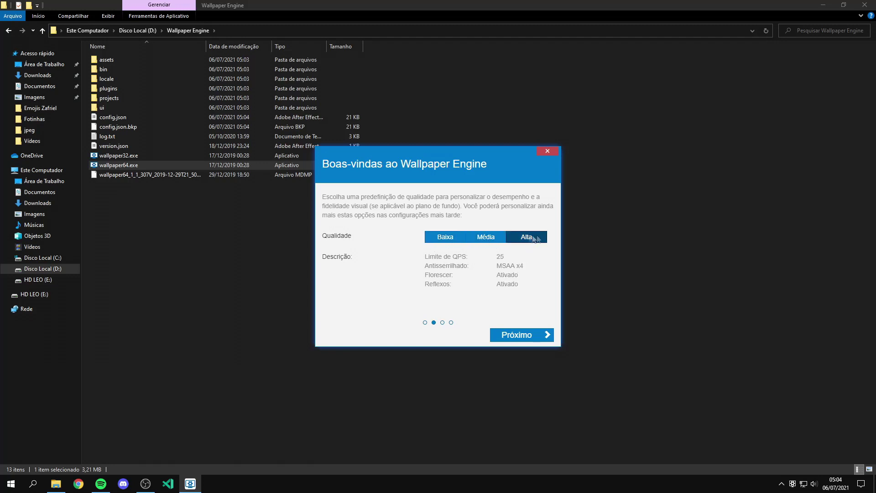
left_click(449, 239)
left_click(485, 238)
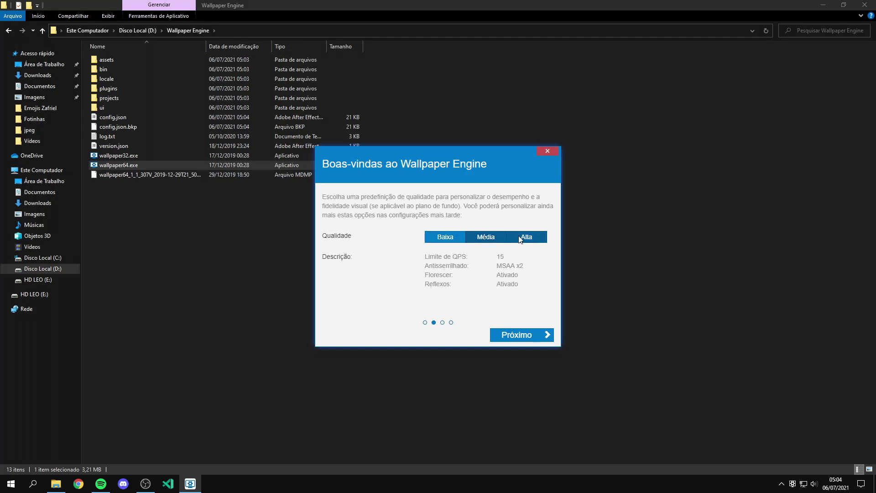
left_click(521, 238)
left_click(532, 340)
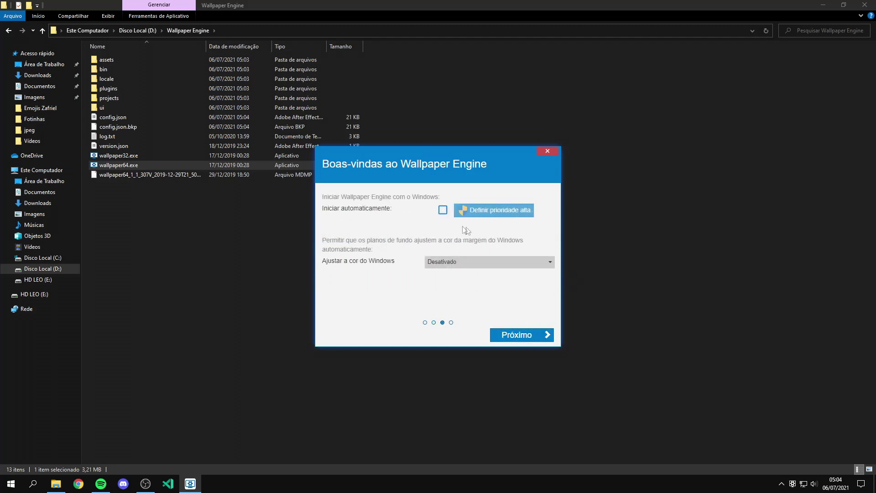
Step: Enable automatic start with Windows at high priority, keep the Windows colour adjustment at Desativado, and continue to the final page
left_click(442, 211)
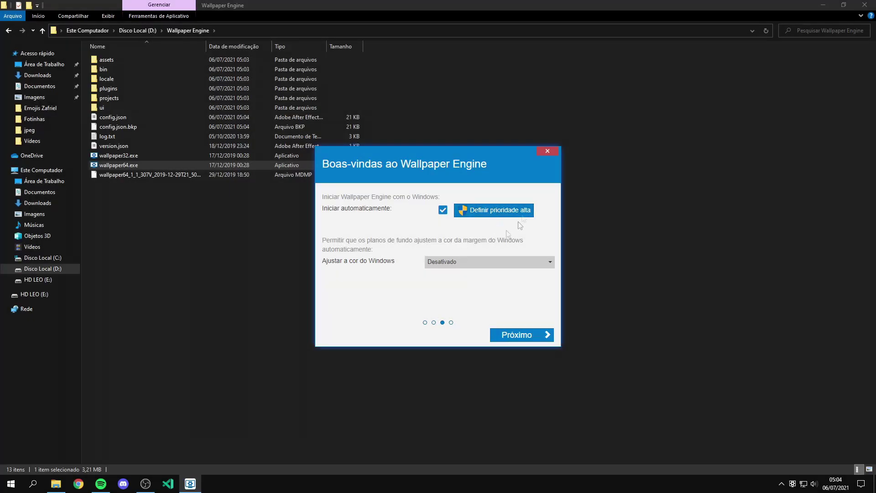
left_click(490, 215)
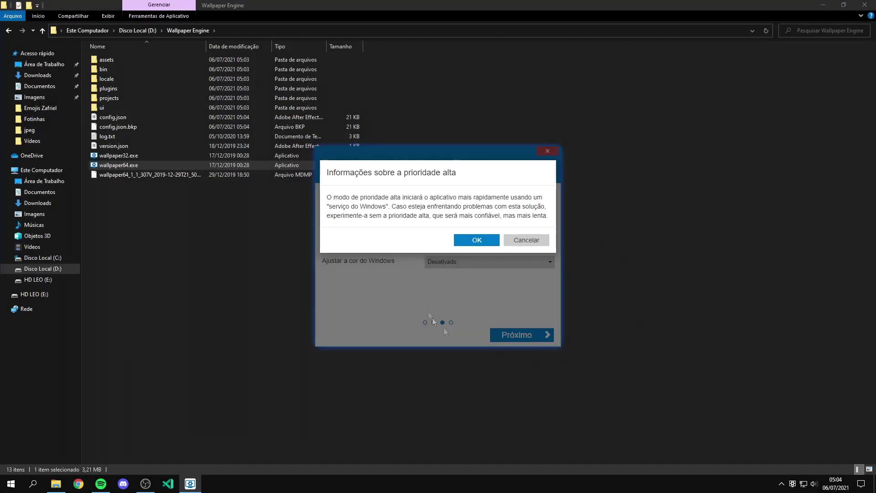
left_click(461, 243)
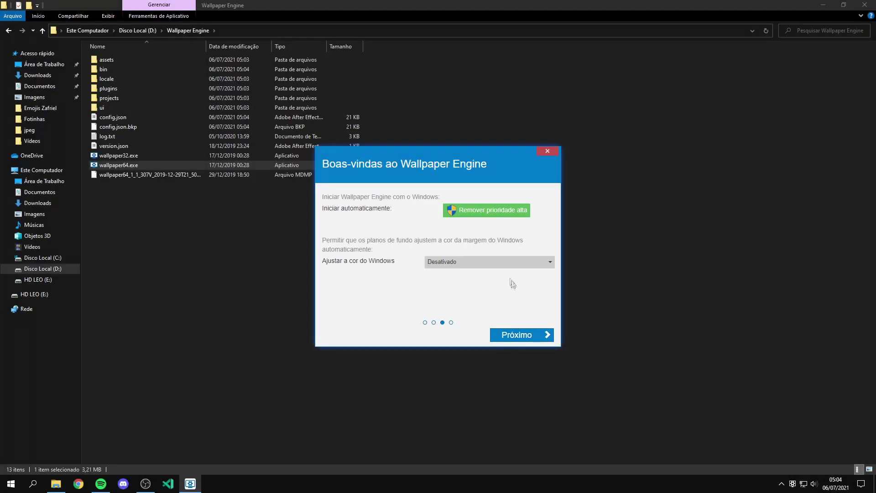
left_click(489, 262)
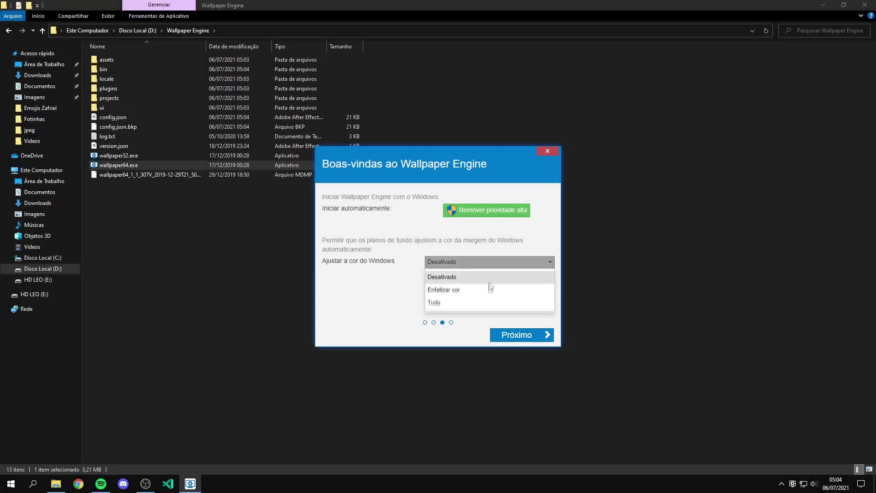
left_click(391, 299)
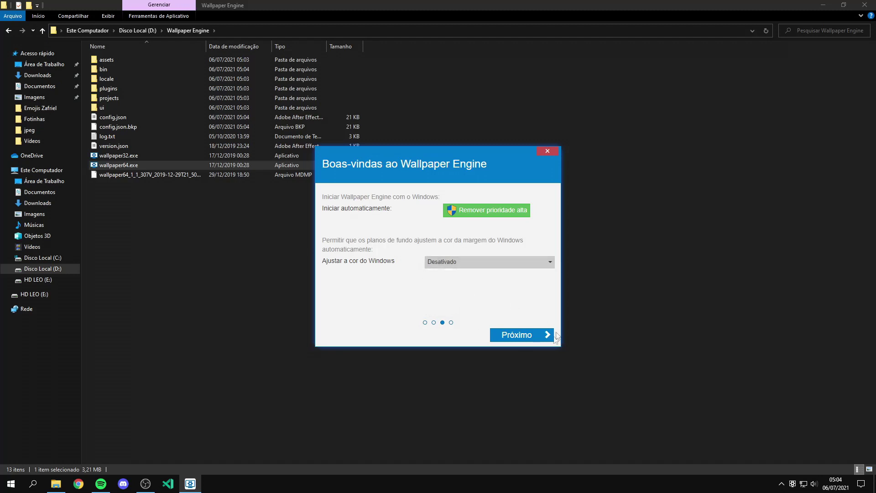
left_click(529, 341)
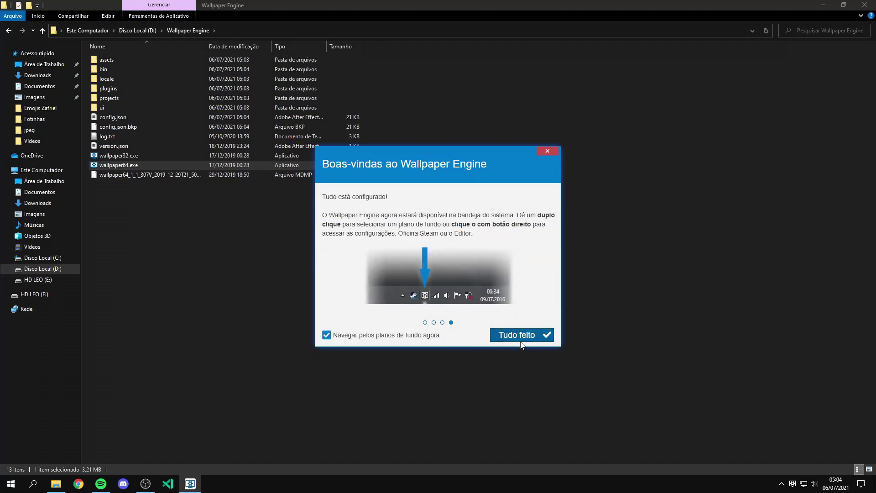
Step: Finish the setup wizard, dismiss the monitor chooser that opens, and close the wallpaper browser window
left_click(519, 335)
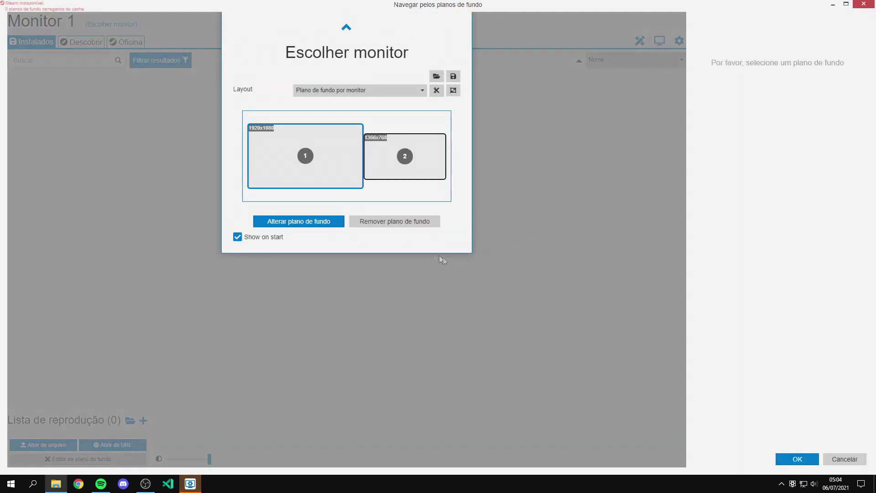
left_click(576, 144)
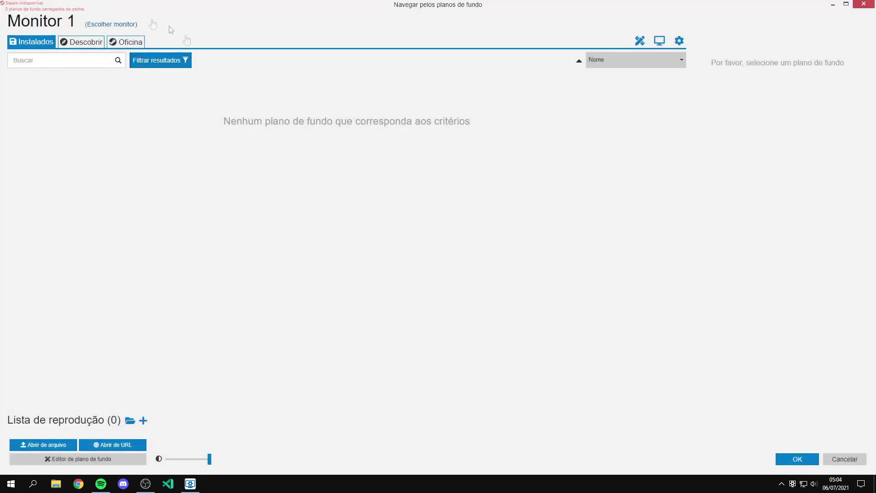
left_click(866, 5)
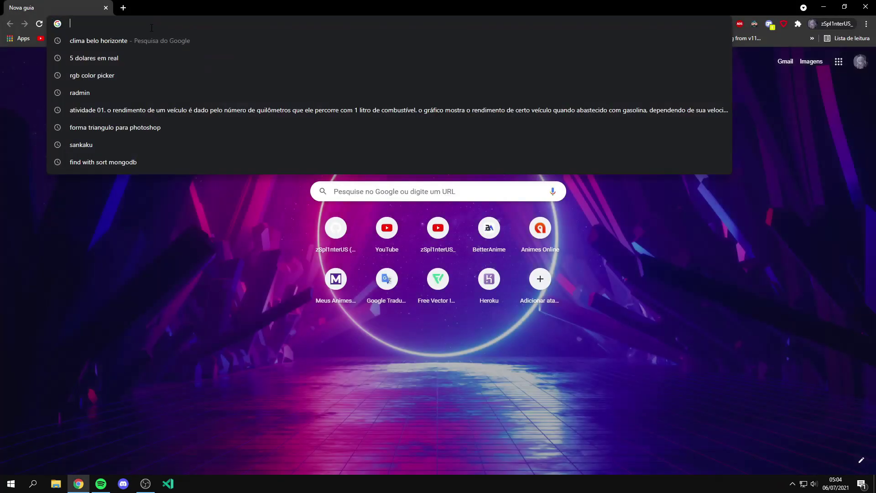
Step: Try to reach the Steam website in Chrome at the address steam.com
type("steam.com")
key("Return")
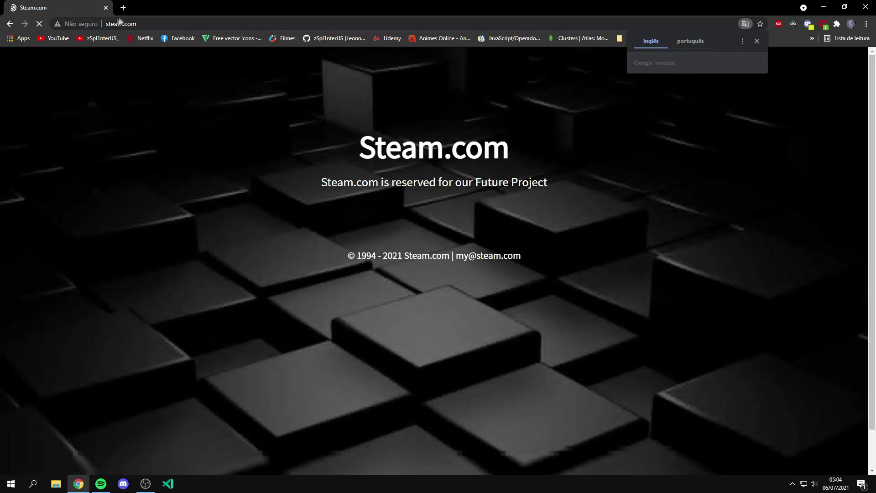
Step: Open the Steam community site at steamcommunity.com
left_click(131, 26)
type("steam")
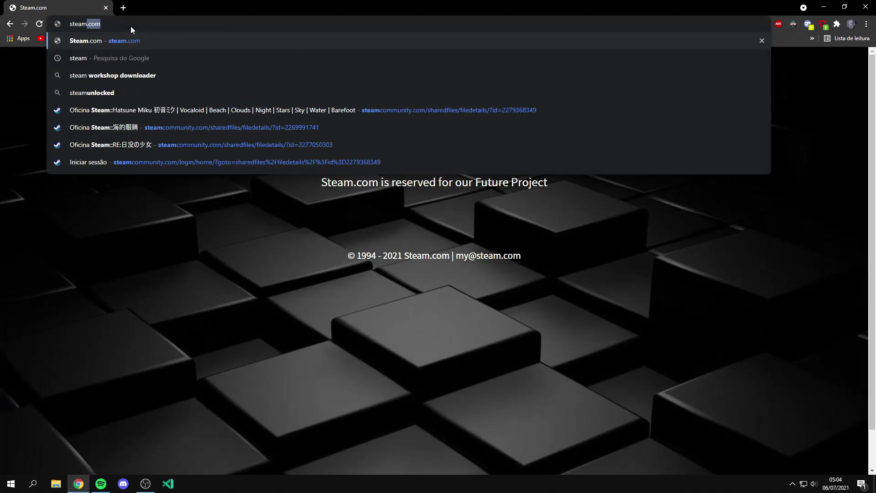
type("c")
key("Down")
key("Down")
key("Down")
key("Down")
key("Down")
key("Down")
key("Up")
key("Up")
key("Return")
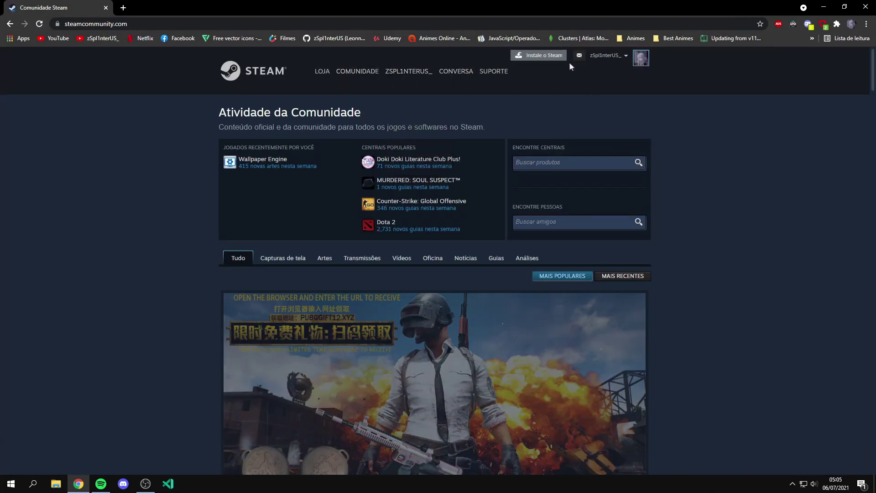
Step: Go to the Steam store, search it for "wallpaper", and look over the results list
scroll(577, 235, "down", 15)
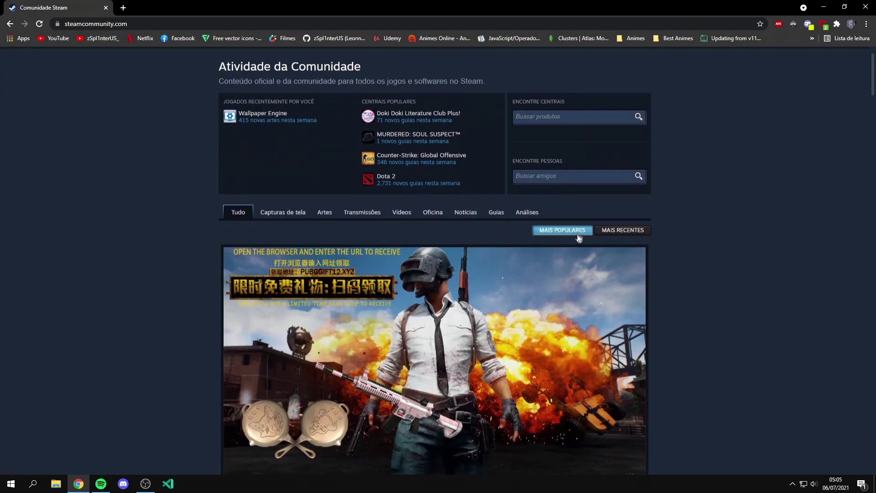
scroll(553, 242, "up", 15)
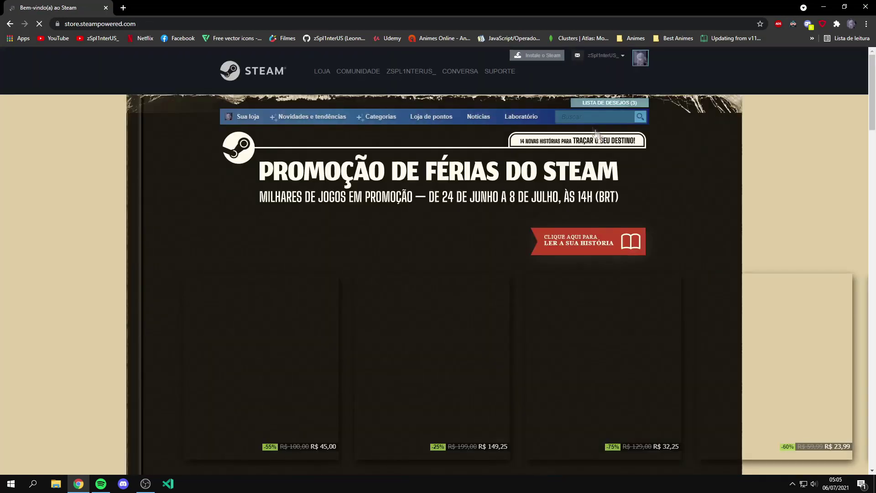
left_click(579, 115)
type("wallpaper")
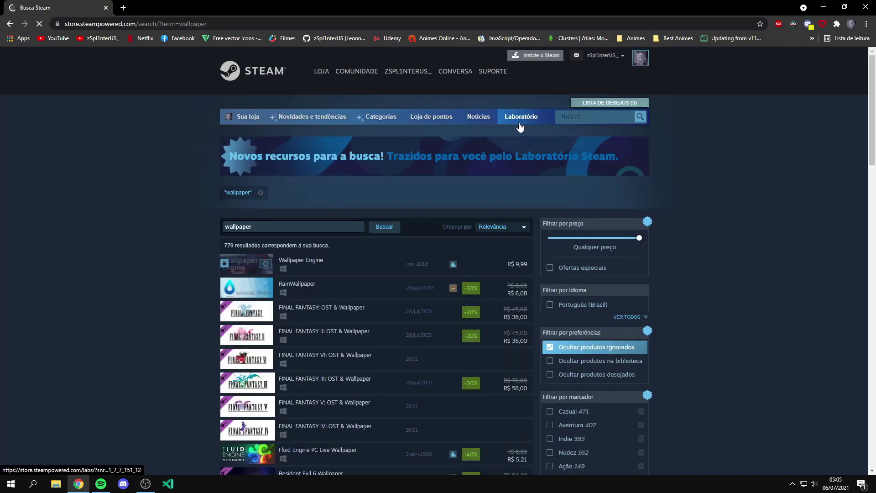
scroll(519, 132, "down", 20)
scroll(574, 189, "up", 20)
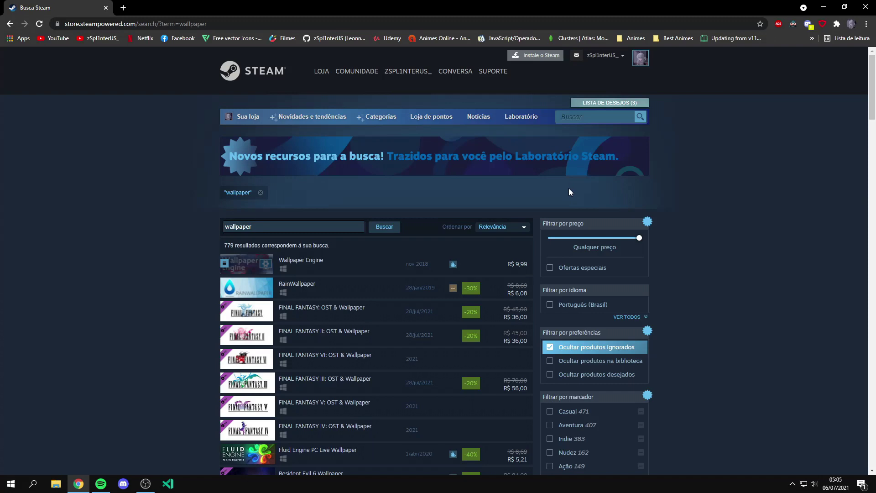
Step: Return to the Steam store's front page, open YouTube in a separate tab, and switch to it
key("alt+Left")
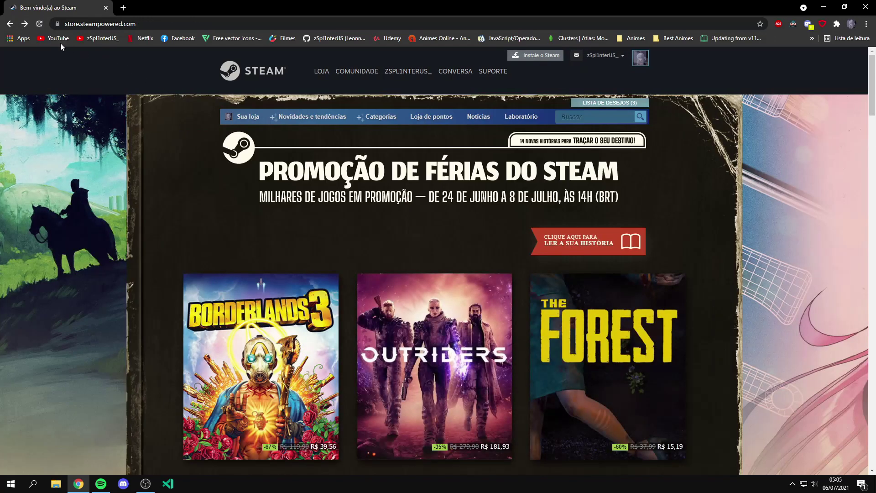
middle_click(62, 40)
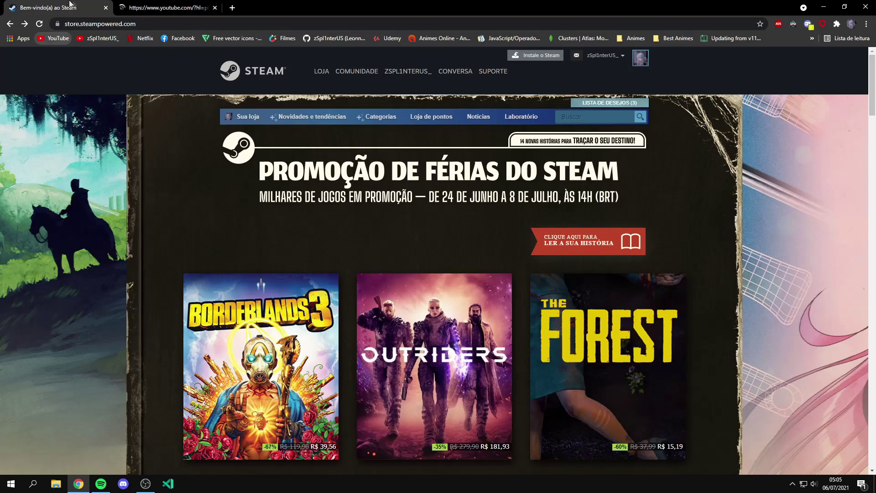
scroll(574, 233, "down", 5)
scroll(643, 222, "up", 5)
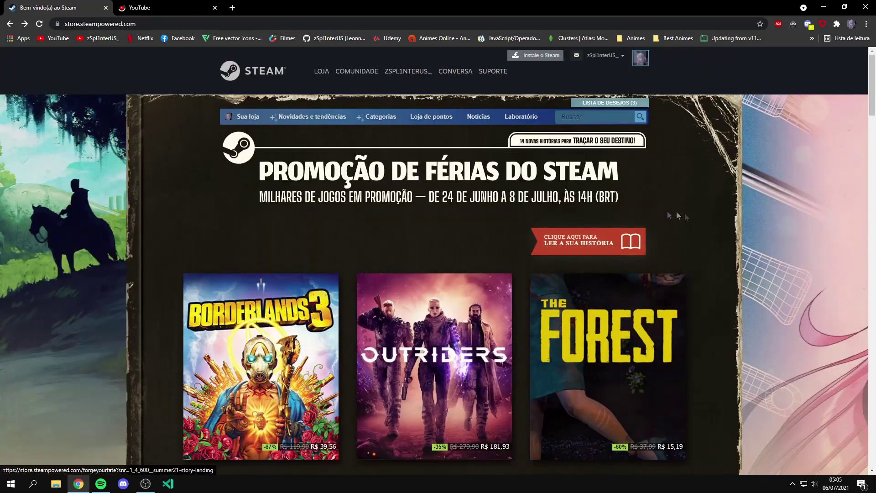
left_click(137, 7)
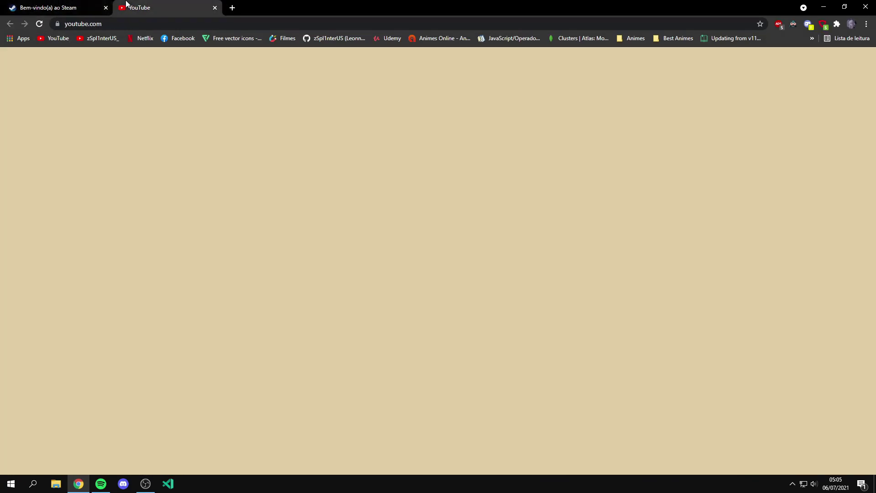
Step: Search YouTube for "relaxing wallpaper engine" and open the video "BEST RELAXING ANIMATED WALLPAPERS FOR WALLPAPER ENGINE"
type("wa")
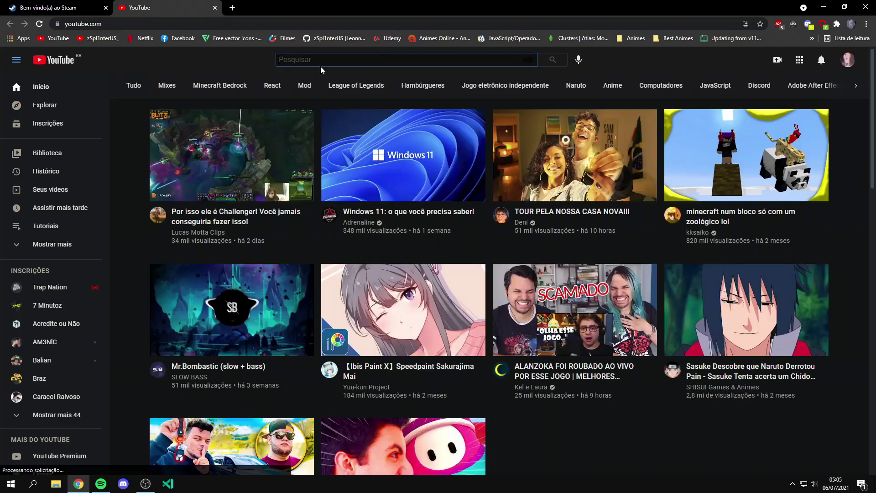
type("llpap")
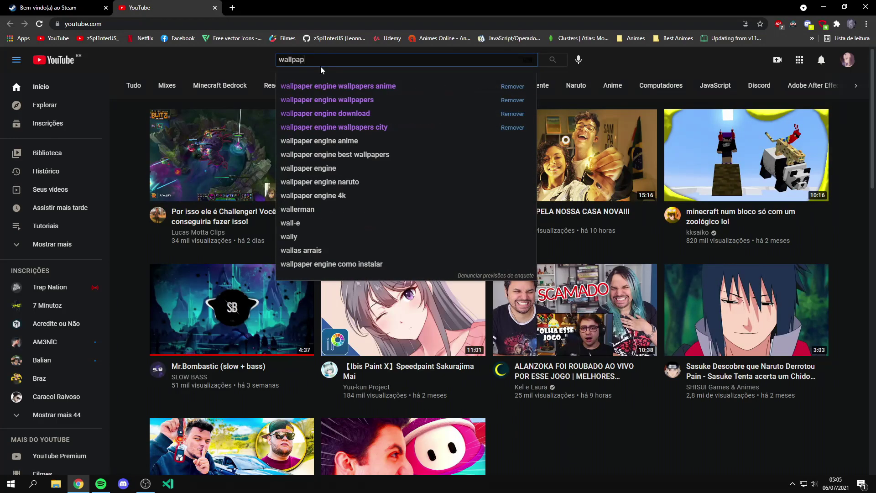
type("er rela")
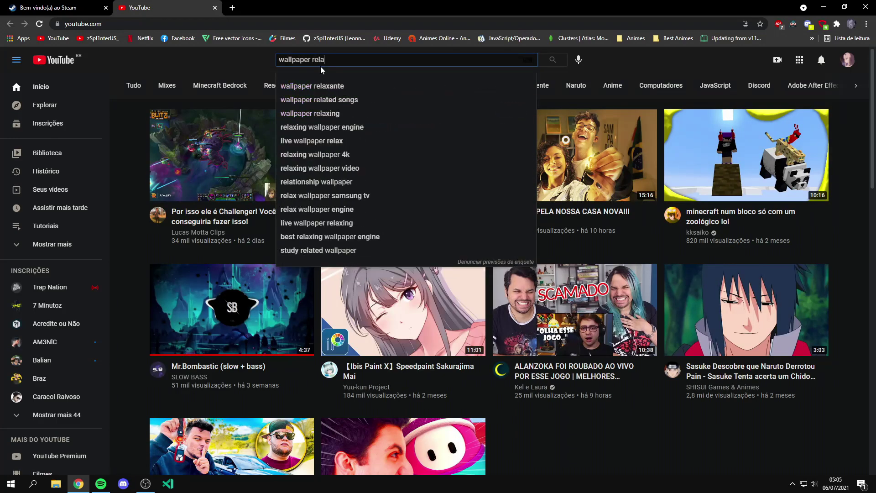
type("xing")
key("BackSpace")
type("xing")
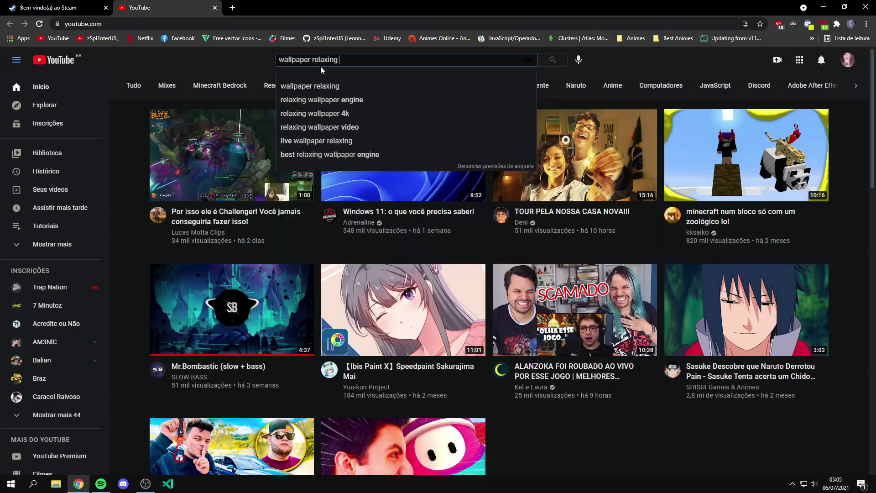
key("Down")
key("Down")
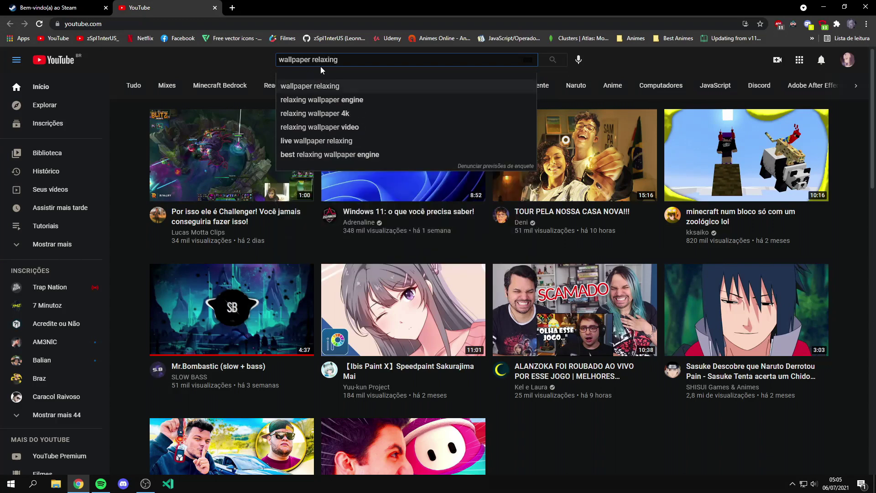
key("Down")
key("Up")
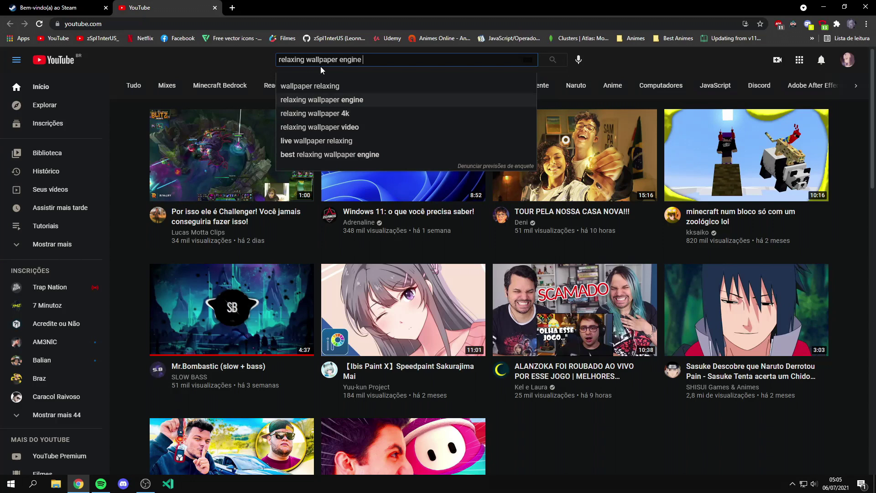
key("Return")
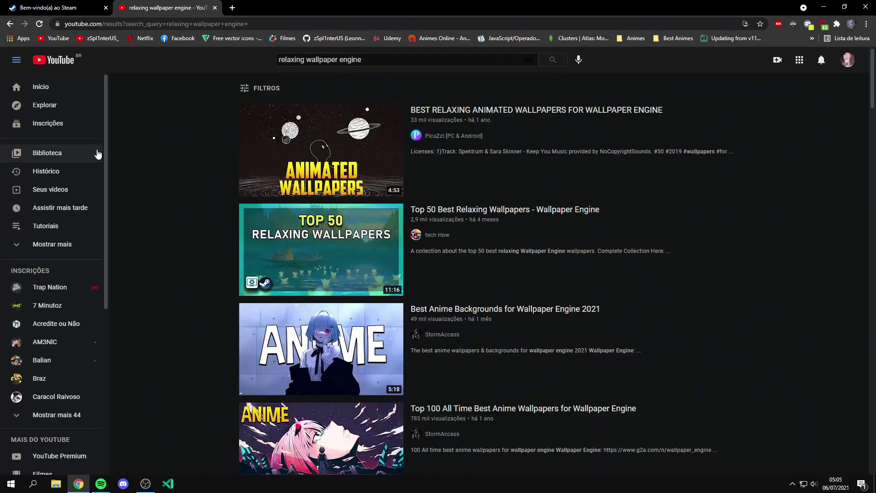
left_click(249, 146)
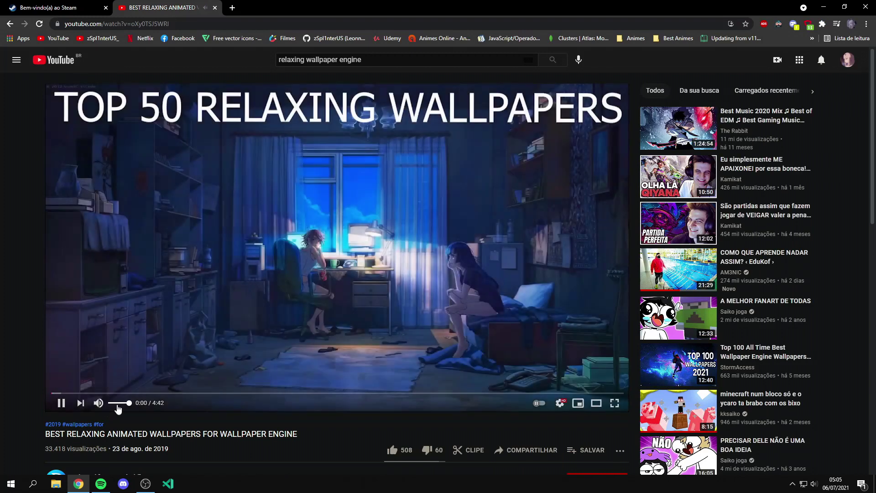
Step: Mute the video, skip forward through its wallpapers, and return to about 0:21
left_click(111, 402)
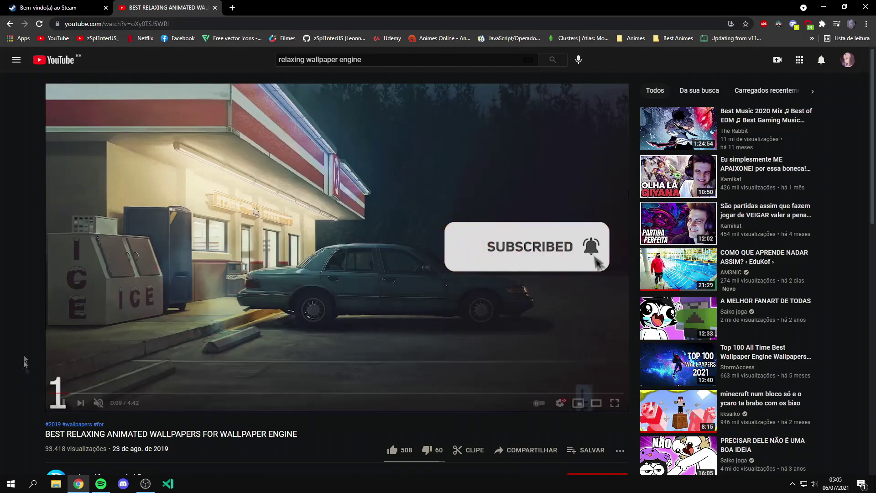
key("Right")
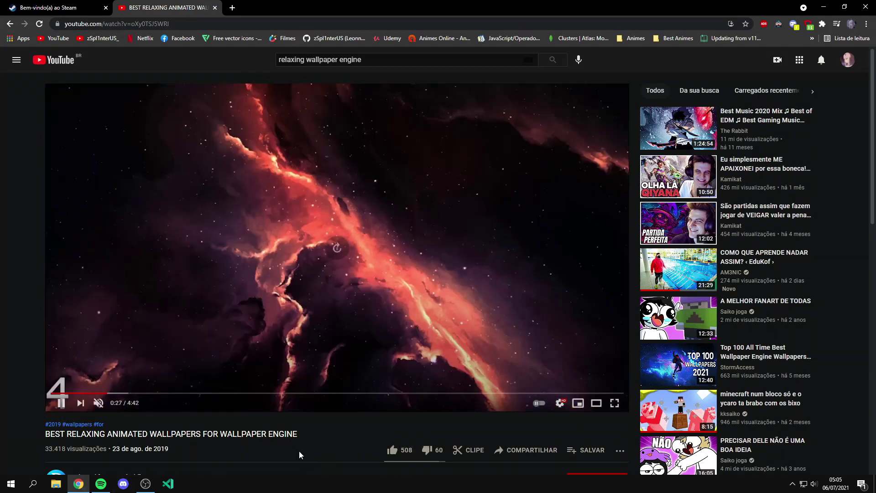
key("Right")
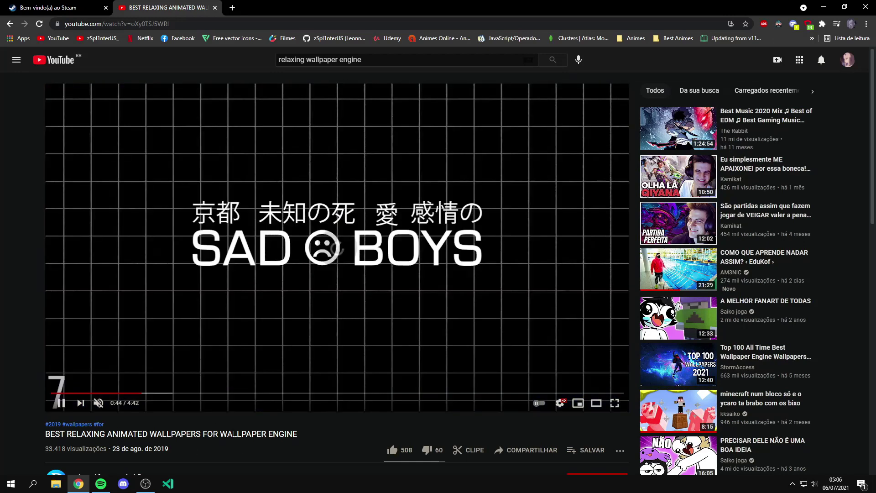
key("Right")
key("Right")
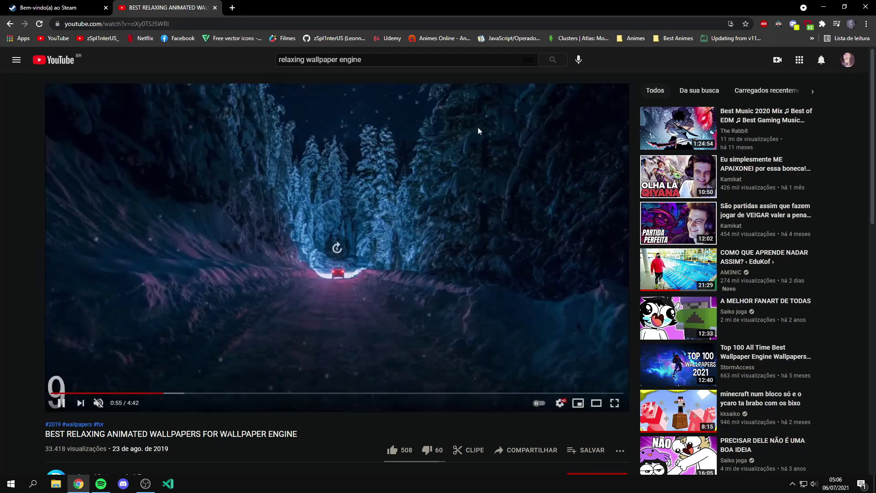
key("Right")
key("Right")
key("Left")
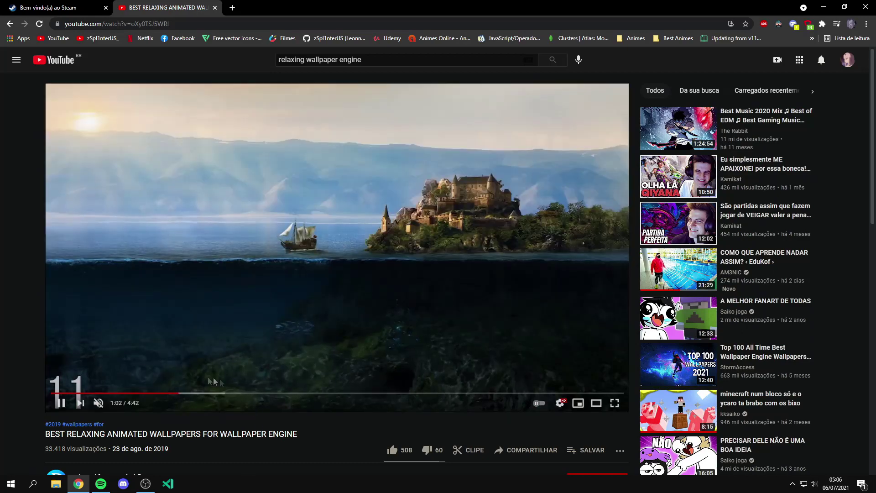
left_click_drag(169, 393, 94, 395)
Step: Expand the video's description and open the wallpapers link listed in it
scroll(204, 217, "down", 7)
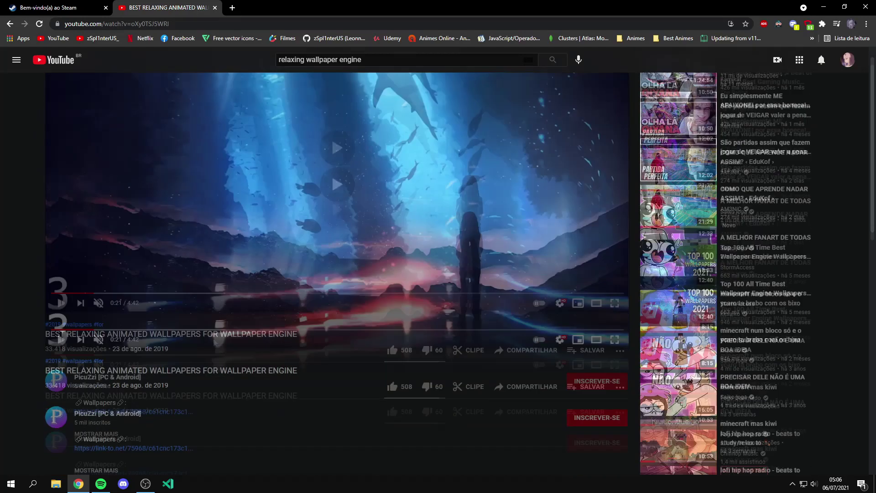
scroll(205, 216, "up", 6)
scroll(216, 192, "down", 7)
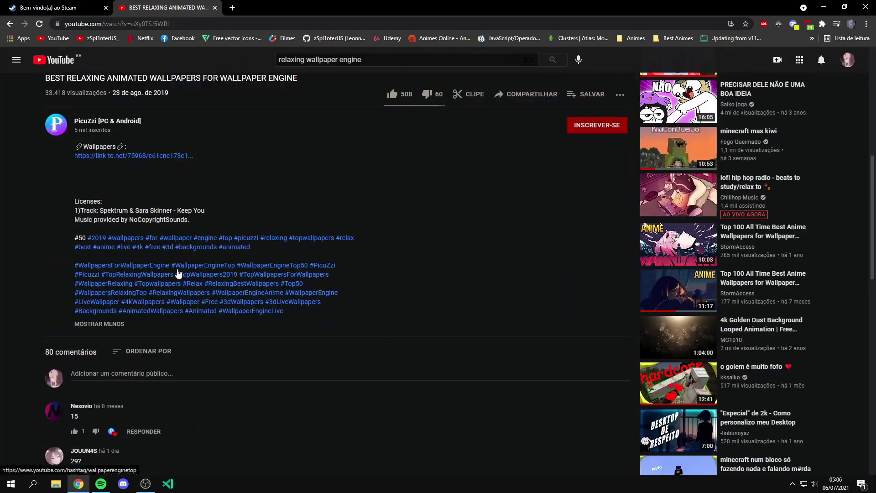
scroll(178, 273, "down", 6)
scroll(178, 273, "up", 8)
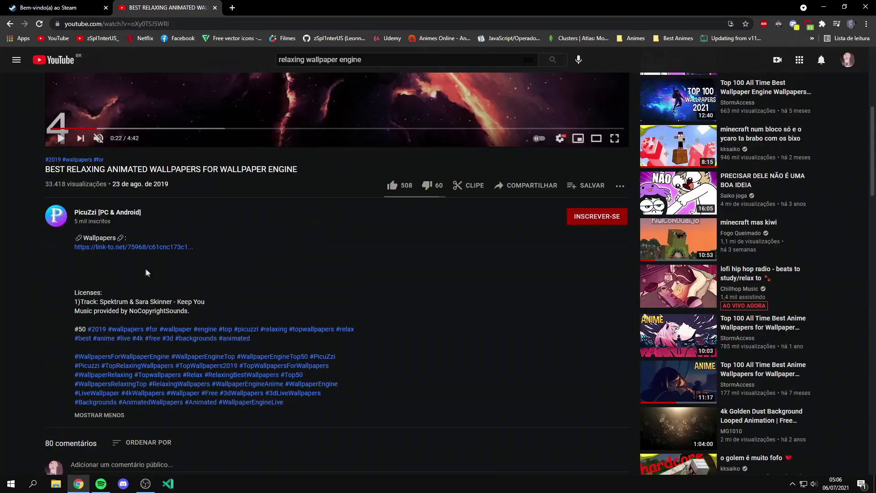
left_click(141, 247)
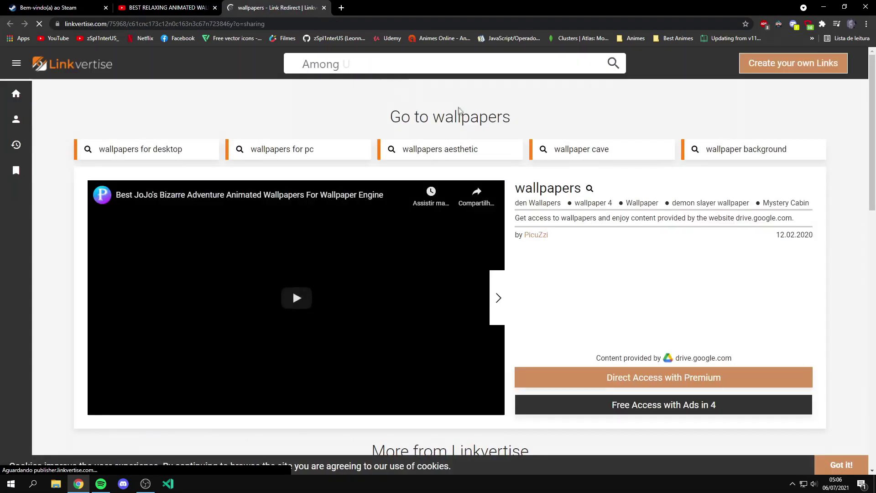
Step: Look over the Linkvertise wallpapers page, close it, and return to the YouTube search results
scroll(445, 145, "down", 15)
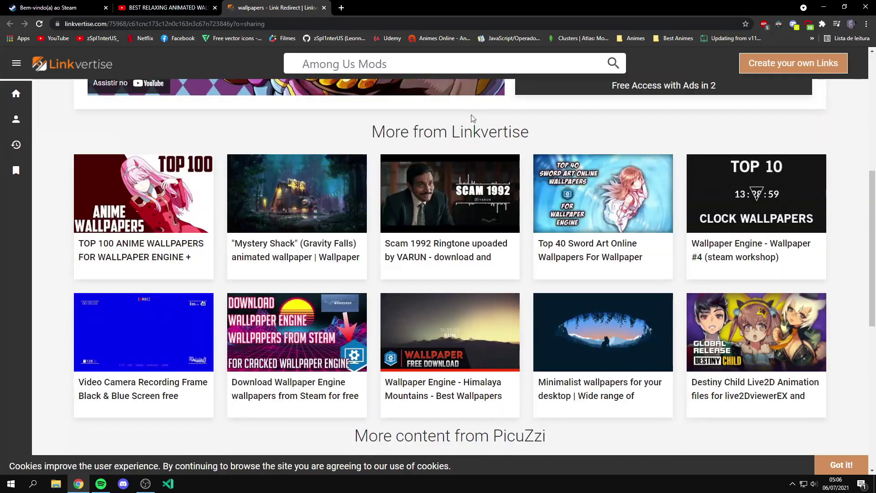
scroll(425, 156, "up", 9)
scroll(420, 157, "down", 9)
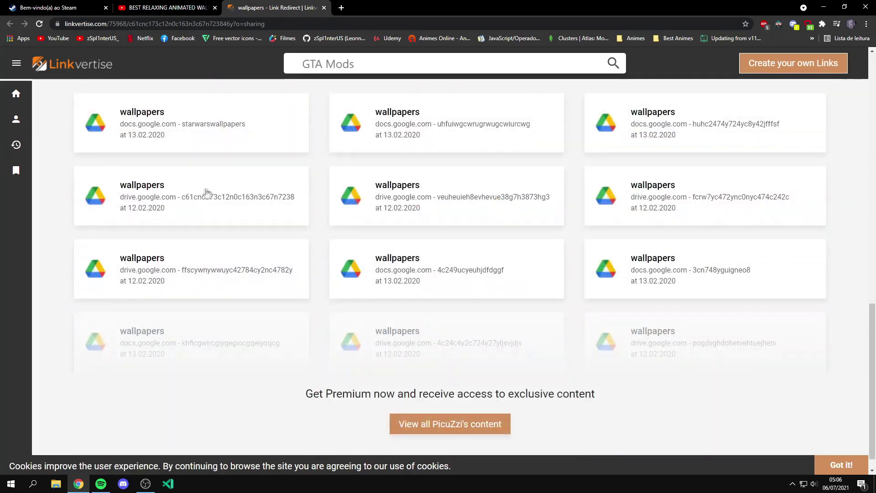
scroll(206, 191, "up", 10)
key("ctrl+w")
key("alt+Left")
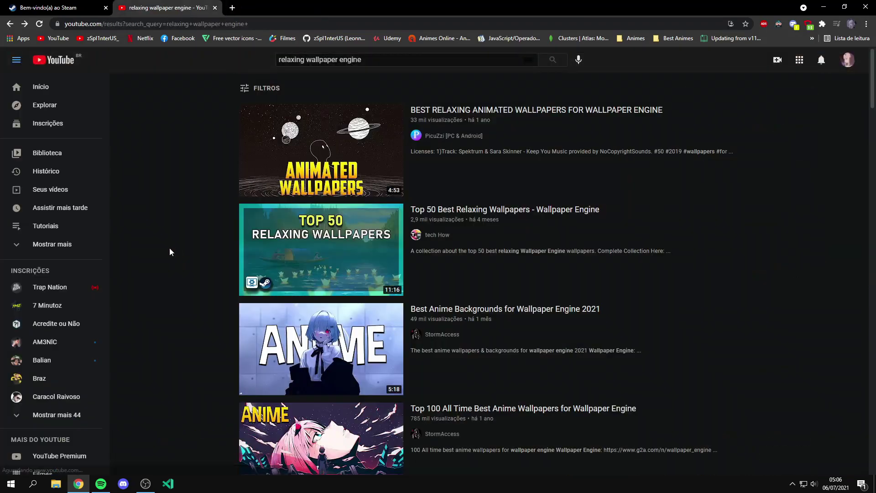
Step: Open the video "Top 100 All Time Best Anime Wallpapers for Wallpaper Engine", pause it, and open download link 2 from its description
left_click(287, 184)
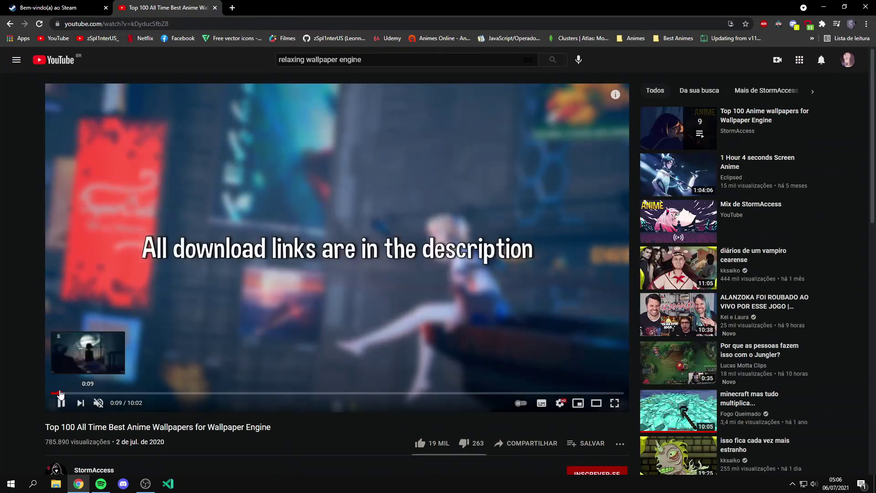
left_click(60, 393)
left_click(155, 228)
scroll(158, 230, "down", 7)
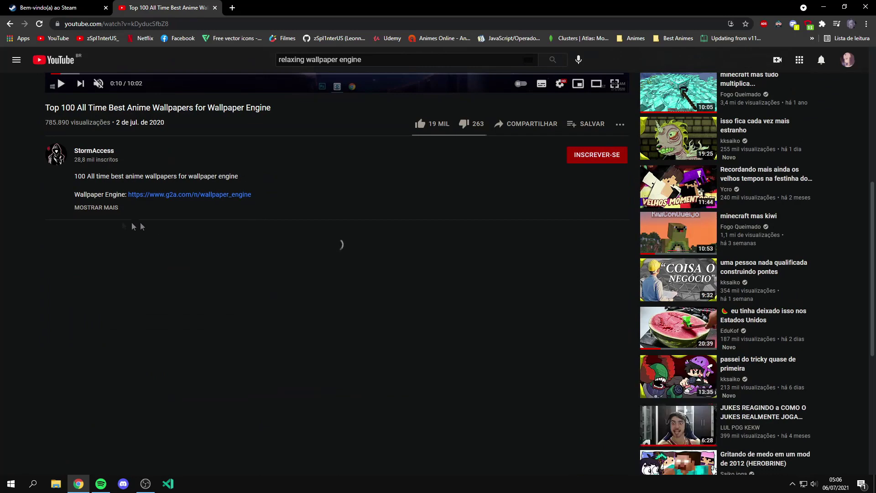
left_click(96, 207)
left_click(102, 268)
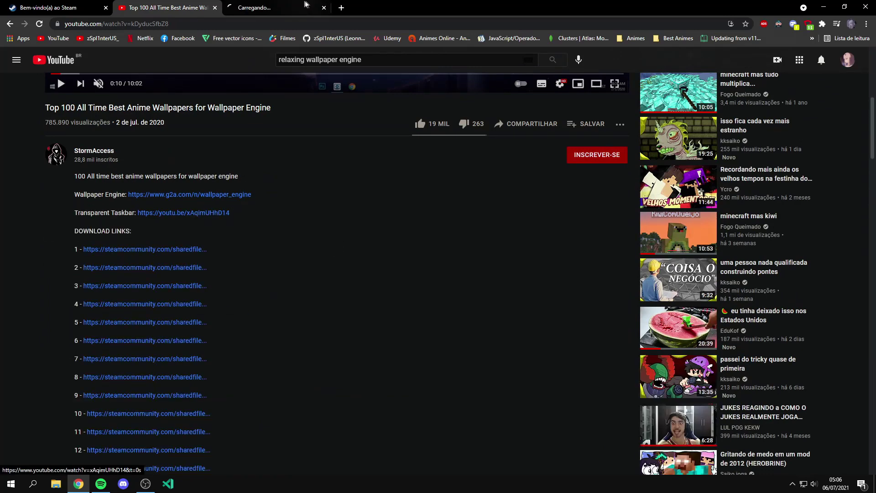
Step: Look over the Steam Workshop page of the "City Night on Jupiter's Moon" wallpaper, including its description and comments
scroll(377, 210, "down", 5)
scroll(377, 210, "up", 5)
scroll(394, 226, "down", 1)
scroll(457, 231, "down", 10)
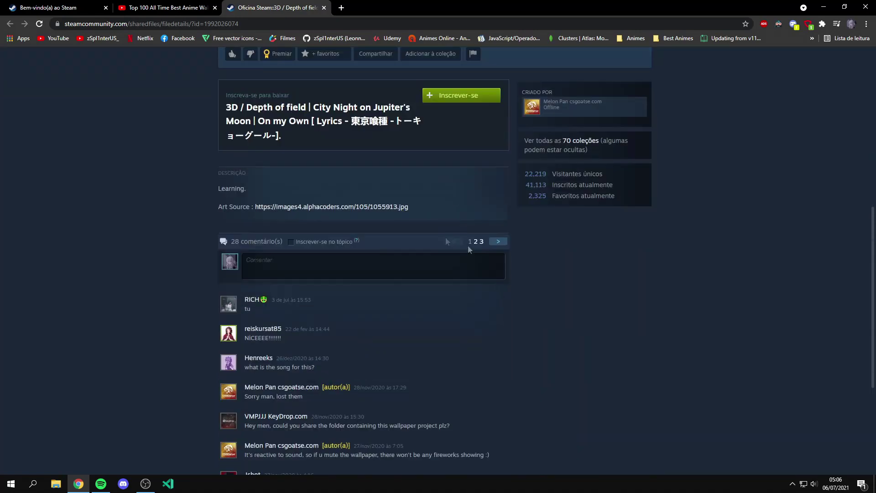
scroll(393, 305, "up", 10)
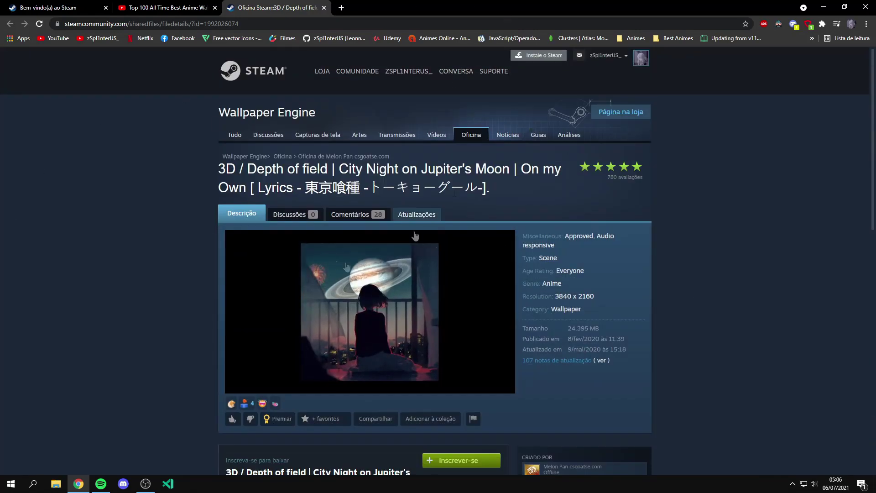
Step: Close the YouTube tab and copy the address of the wallpaper's Workshop page
left_click(155, 8)
left_click(215, 7)
left_click(279, 24)
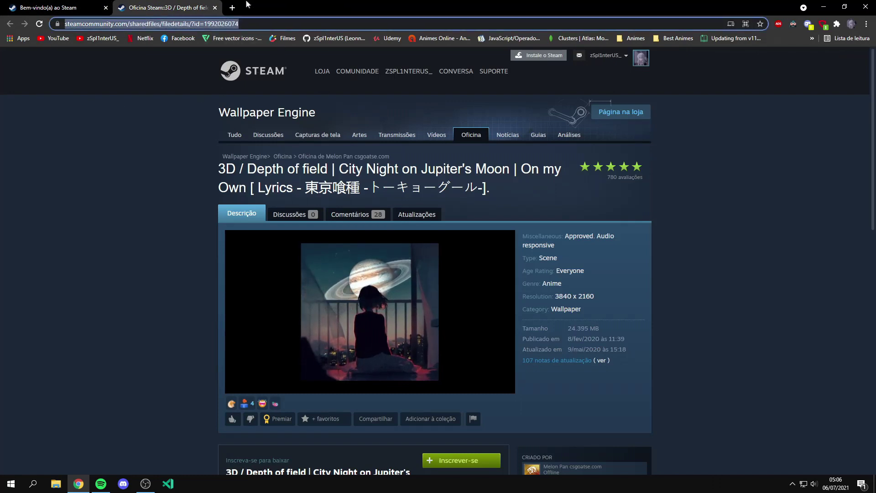
key("ctrl+c")
Step: Search Google for Steam Workshop in a new tab and open the Steam Workshop Downloader site, steamworkshopdownloader.io
left_click(233, 7)
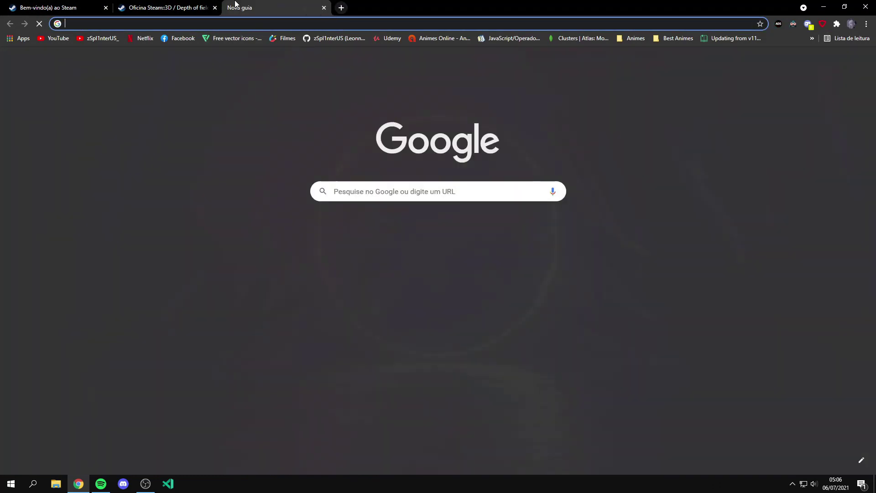
type("steam work")
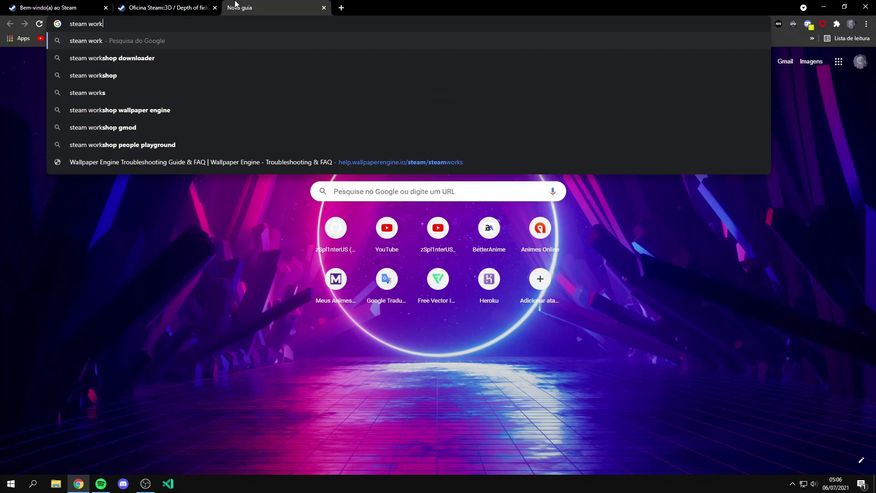
type("sshpo")
key("Return")
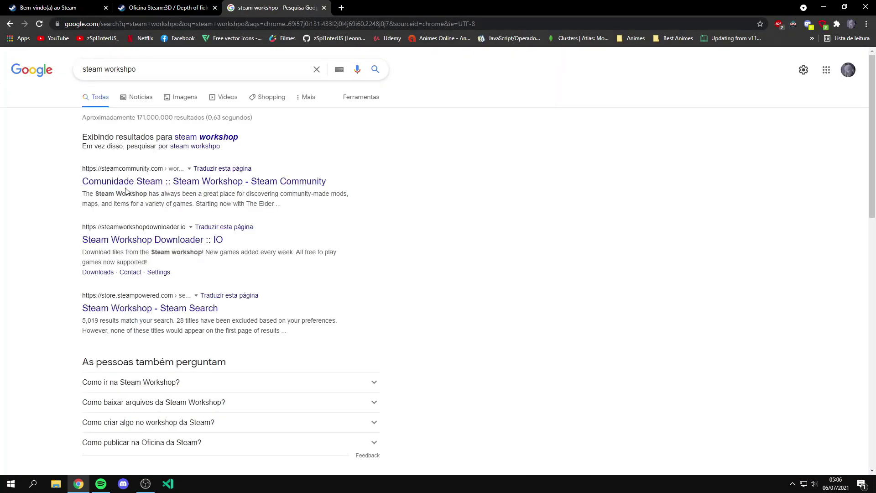
scroll(147, 235, "down", 5)
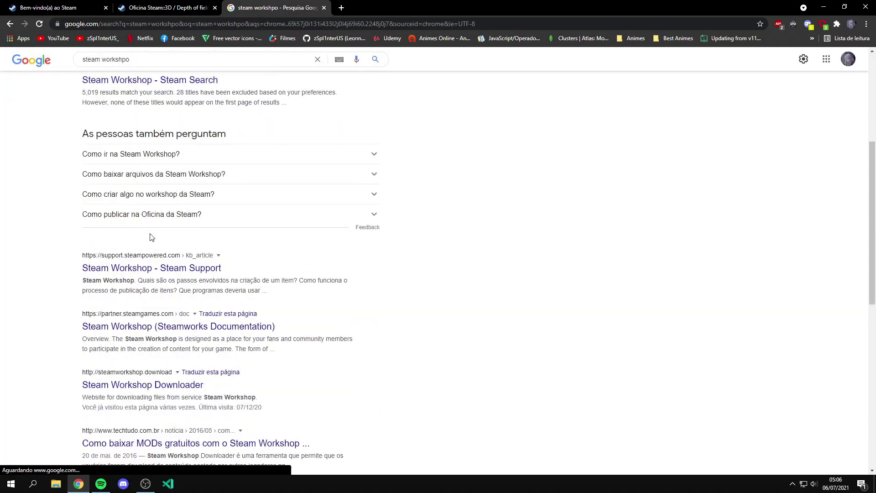
scroll(147, 237, "up", 5)
left_click(147, 238)
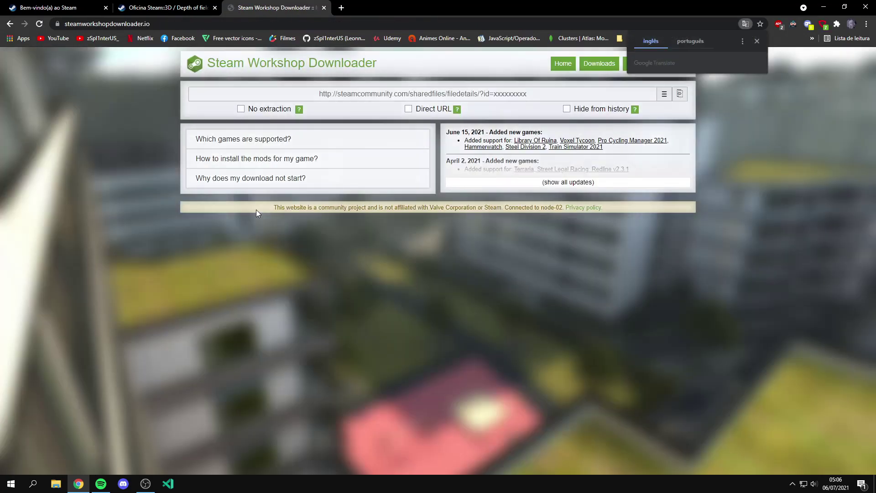
Step: Look up the wallpaper in Steam Workshop Downloader by pasting its copied Workshop address
left_click(448, 97)
key("ctrl+v")
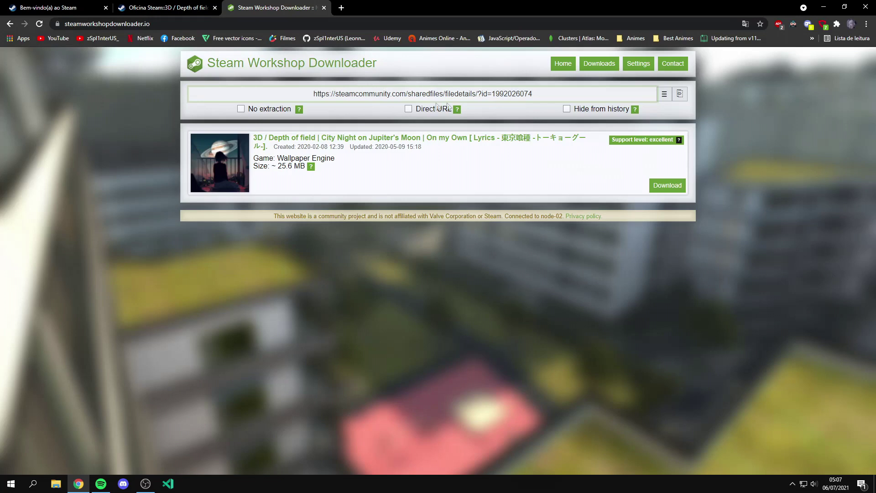
left_click_drag(361, 119, 228, 160)
key("BackSpace")
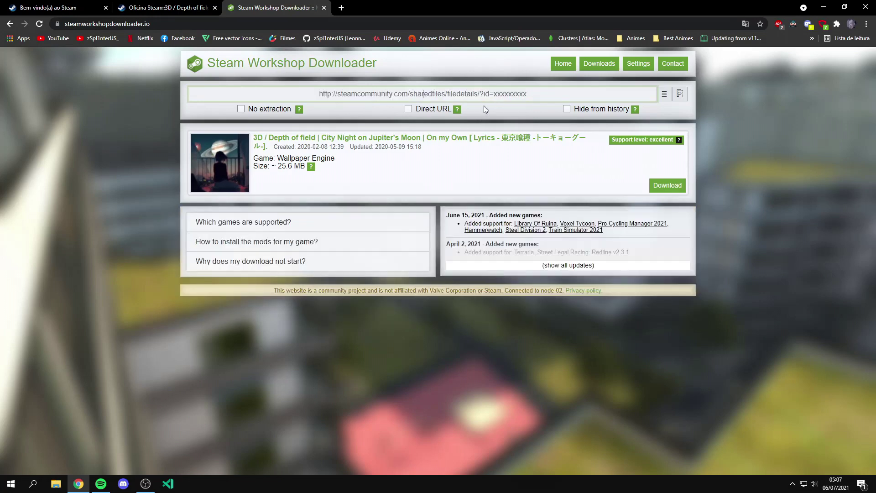
key("ctrl+v")
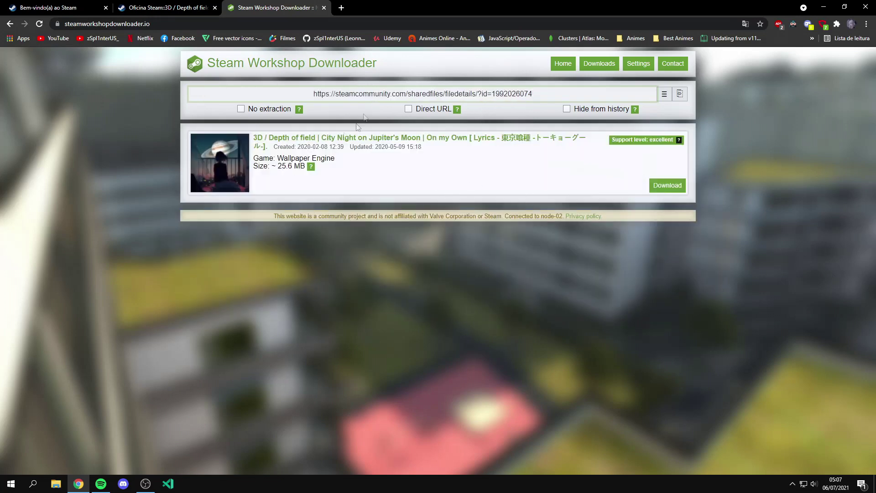
left_click(143, 6)
left_click(257, 6)
Step: Download the wallpaper's zip file to the Desktop folder and minimize the browser to show it on the desktop
left_click(662, 186)
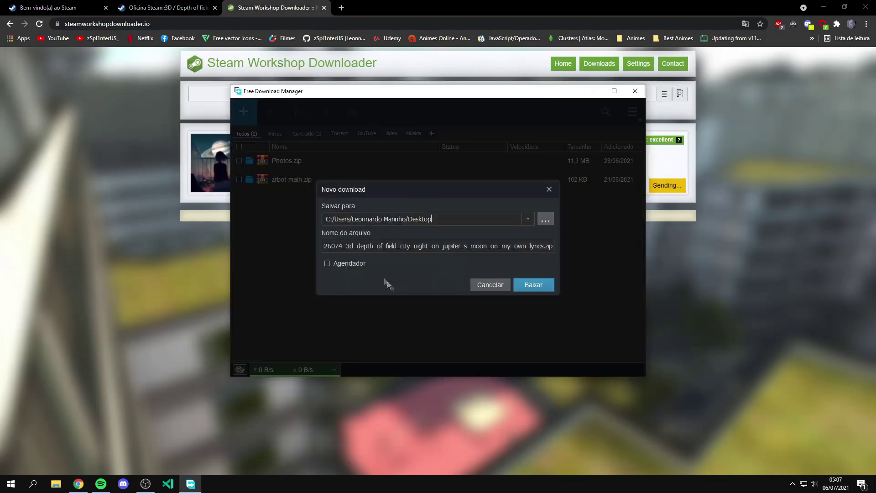
left_click(535, 286)
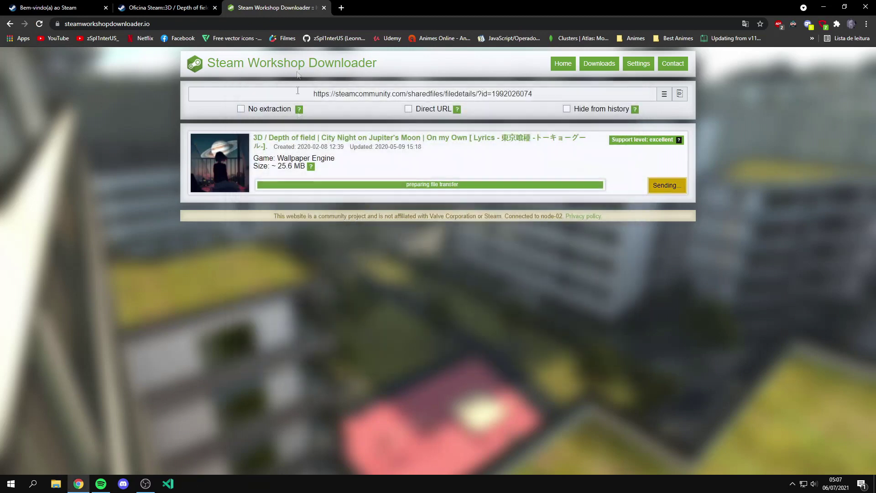
left_click(825, 5)
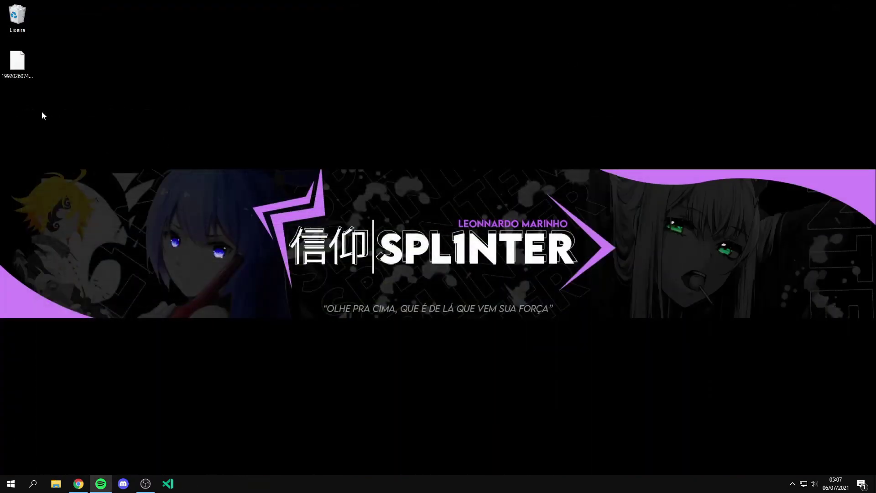
left_click_drag(1, 47, 87, 128)
left_click(133, 147)
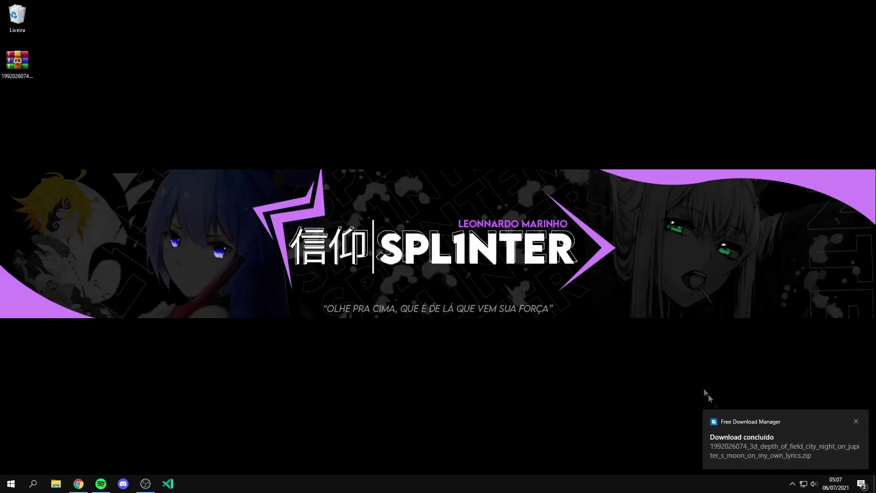
Step: Move the downloaded zip file to an open spot on the desktop and cut it
left_click_drag(17, 62, 297, 112)
left_click_drag(237, 191, 440, 337)
left_click_drag(412, 274, 260, 139)
left_click_drag(215, 325, 381, 28)
left_click_drag(315, 183, 186, 28)
right_click(306, 117)
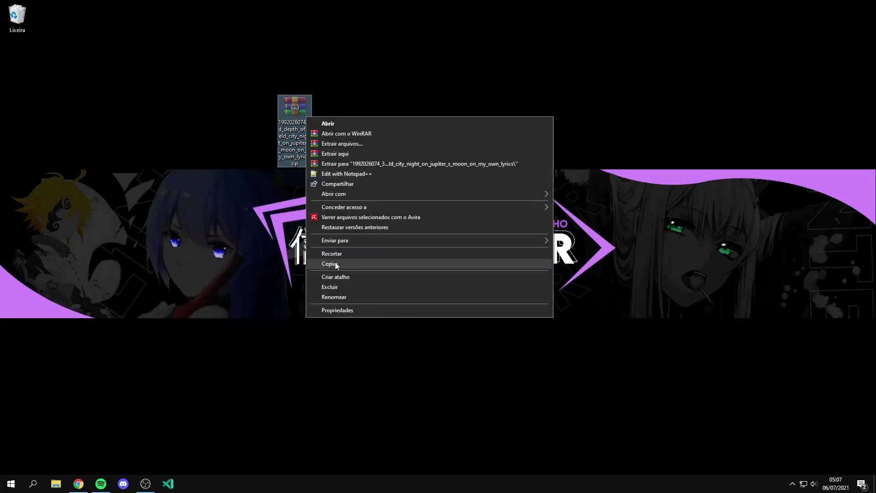
left_click(257, 252)
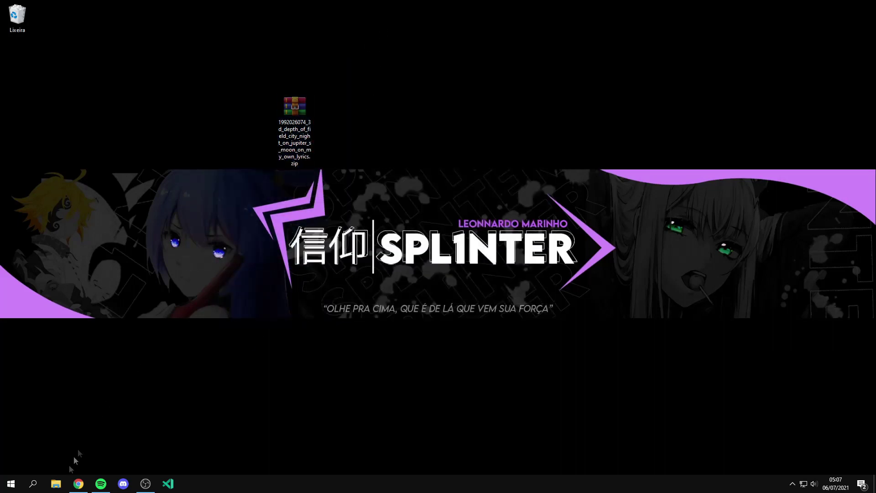
Step: Open the Wallpaper Engine folder on drive D: in File Explorer, as a smaller window moved aside from the desktop
key("super+e")
left_click(42, 268)
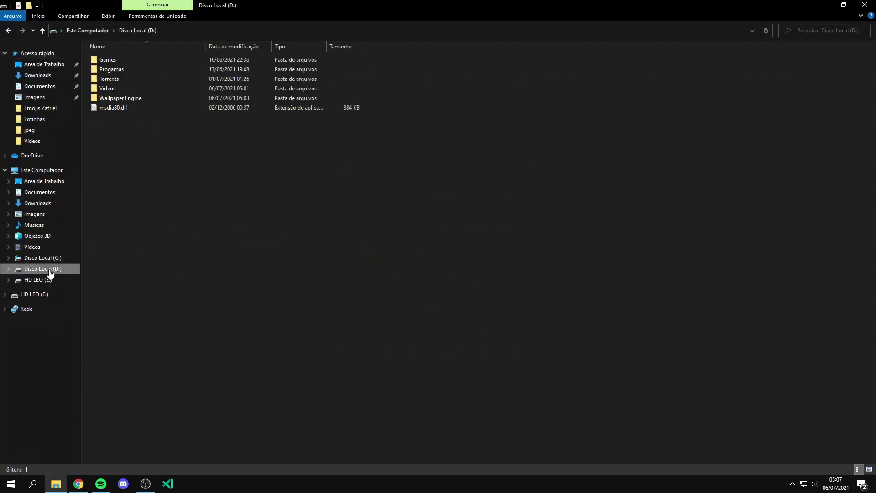
double_click(131, 97)
key("super+Down")
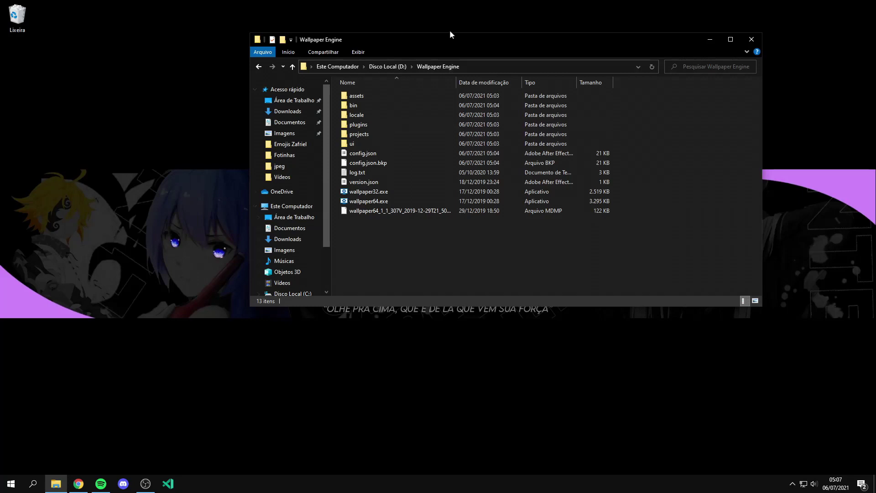
left_click_drag(453, 40, 555, 51)
Step: Paste the cut zip file into the projects\myprojects folder and extract it there into a subfolder named after the archive
double_click(460, 144)
double_click(461, 107)
key("ctrl+v")
left_click(659, 190)
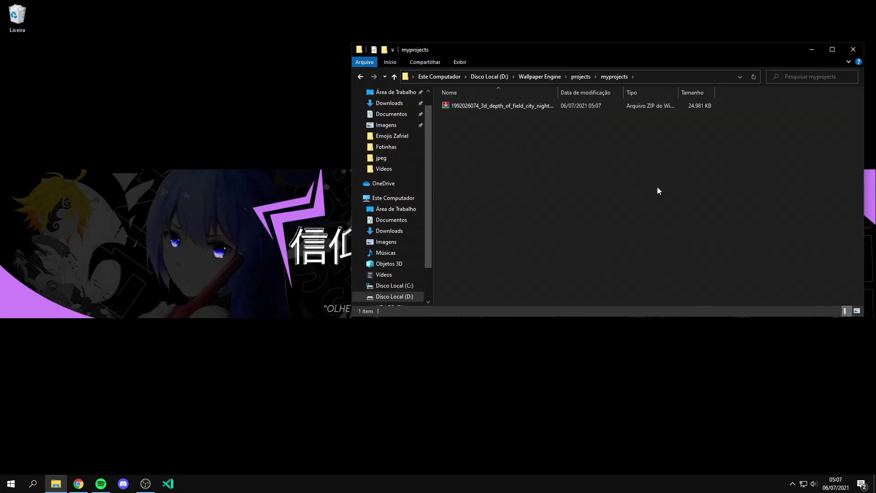
right_click(505, 107)
left_click(538, 156)
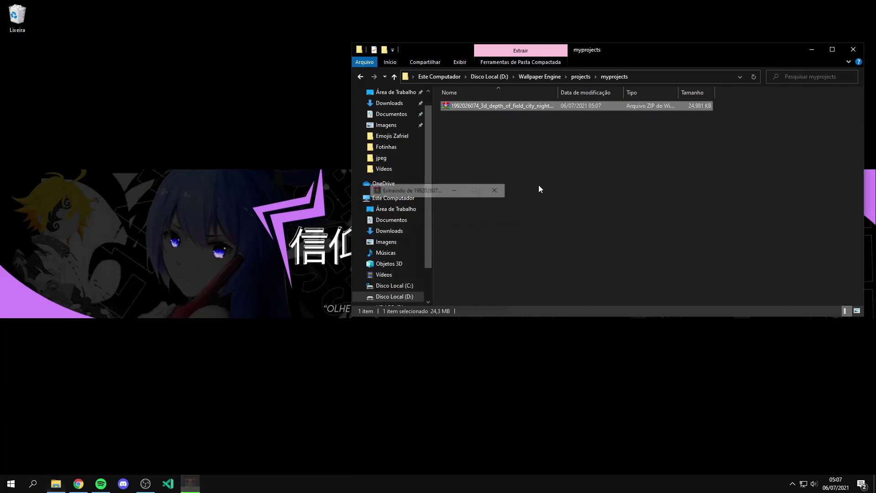
Step: Undo the last extraction, clear the contents of the myprojects folder, and paste the wallpaper's zip file back into it
key("ctrl+z")
key("ctrl+a")
key("Delete")
key("ctrl+v")
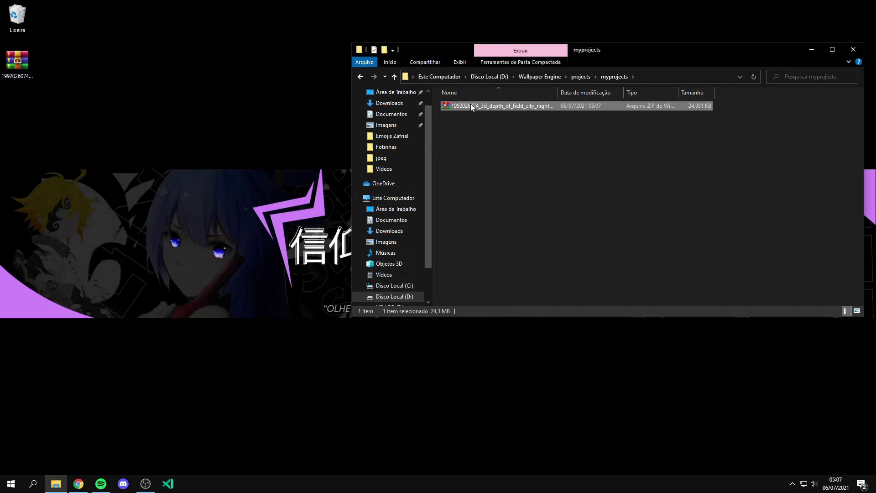
Step: Open the wallpaper browser window of the Wallpaper Engine instance running in the background
right_click(473, 106)
left_click(793, 484)
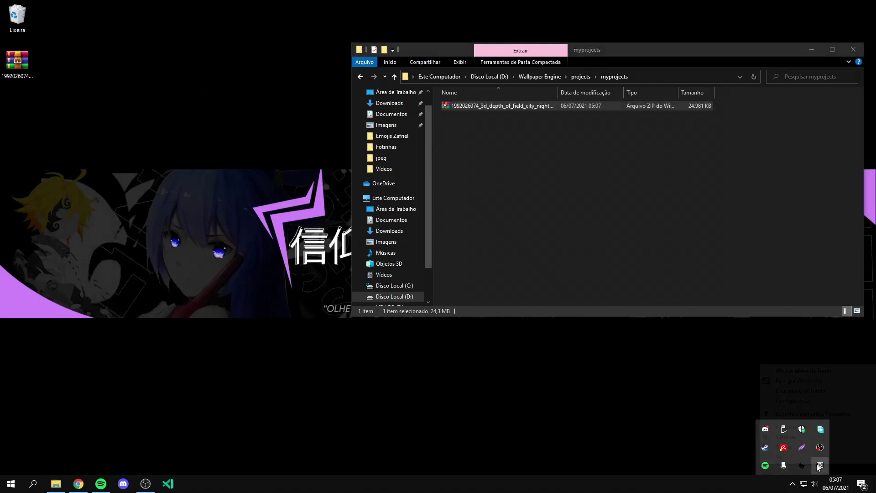
left_click(818, 465)
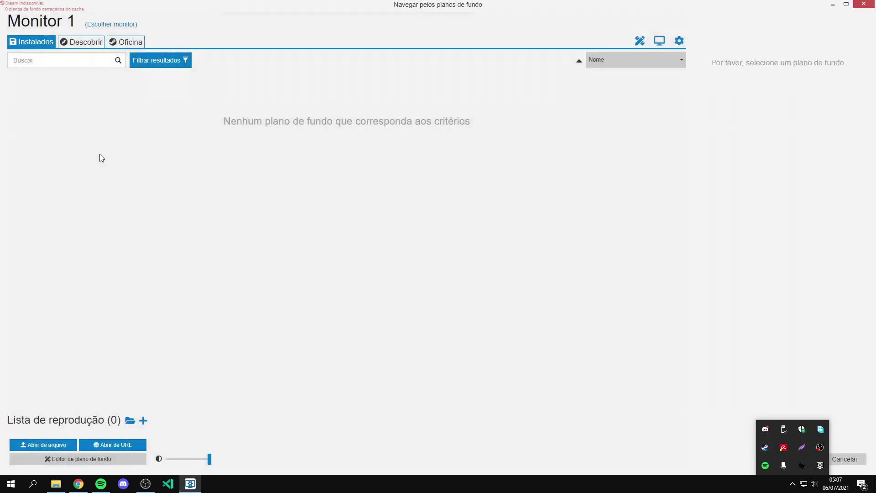
Step: Extract the zip in myprojects into a subfolder named after the archive and choose the City Night on Jupiter's Moon wallpaper in Wallpaper Engine
key("alt+Tab")
right_click(486, 104)
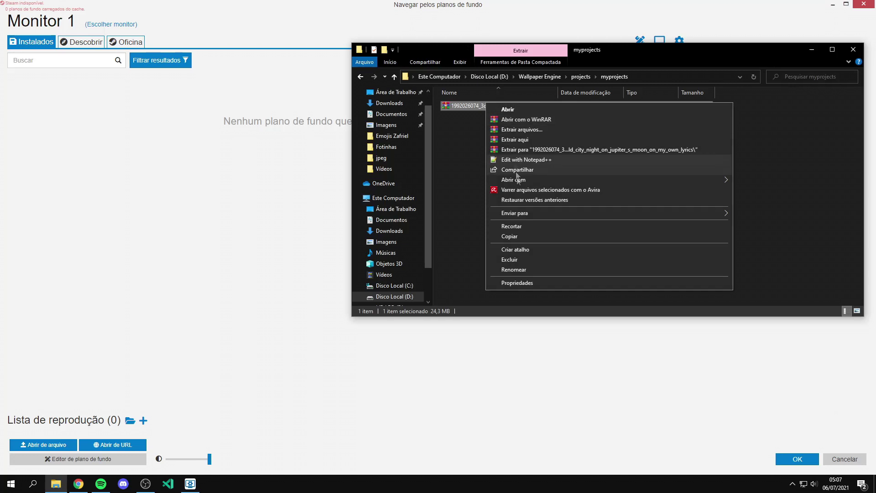
left_click(521, 150)
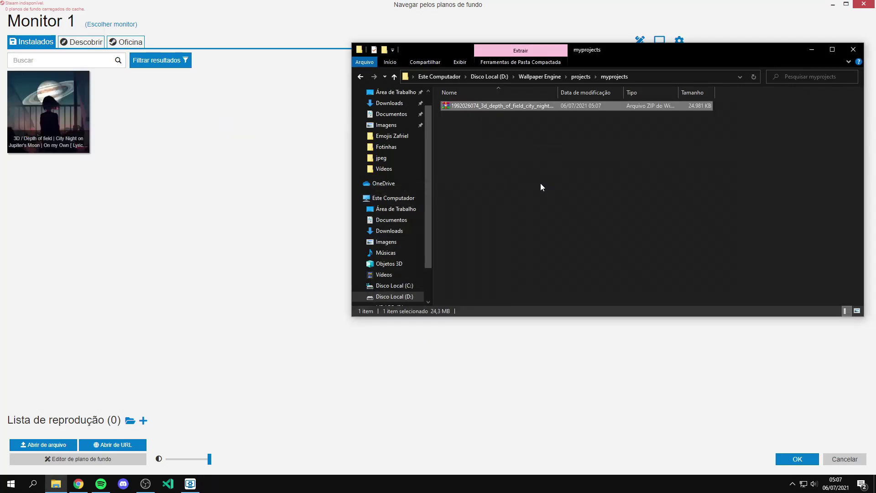
left_click(47, 137)
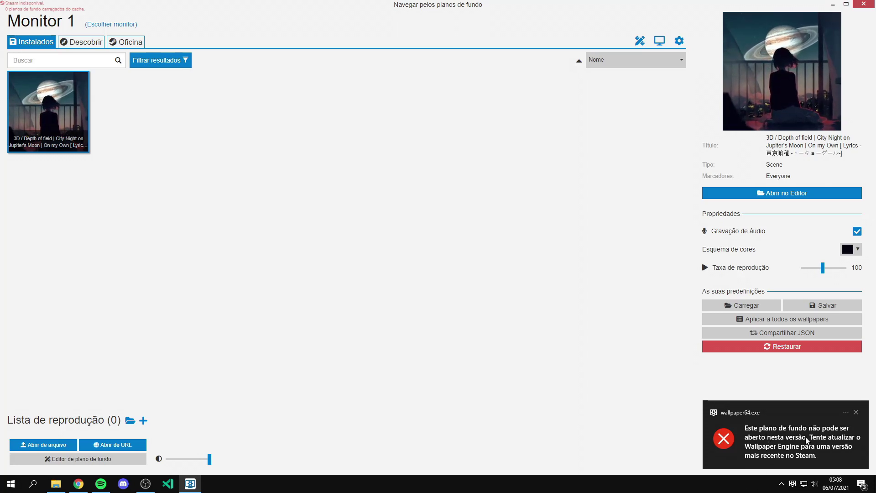
left_click(835, 4)
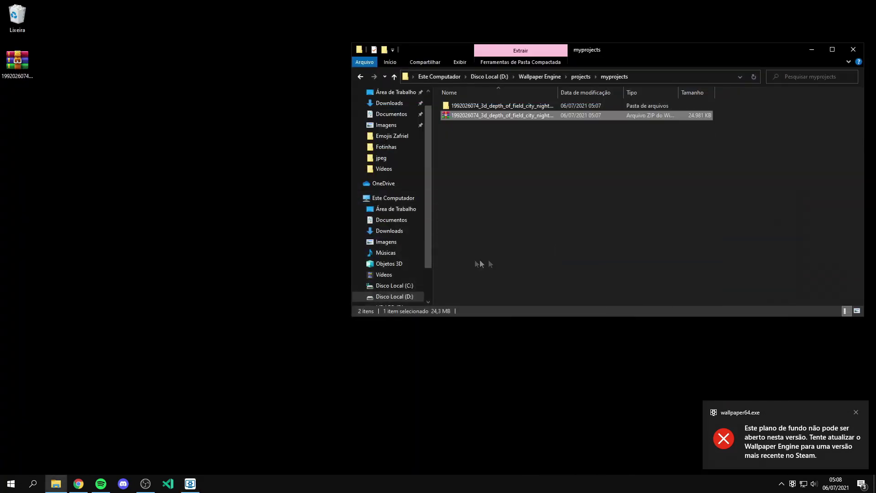
Step: Switch to Chrome and close the Steam store home page, keeping the workshop page and Steam Workshop Downloader open
left_click(182, 418)
left_click(77, 483)
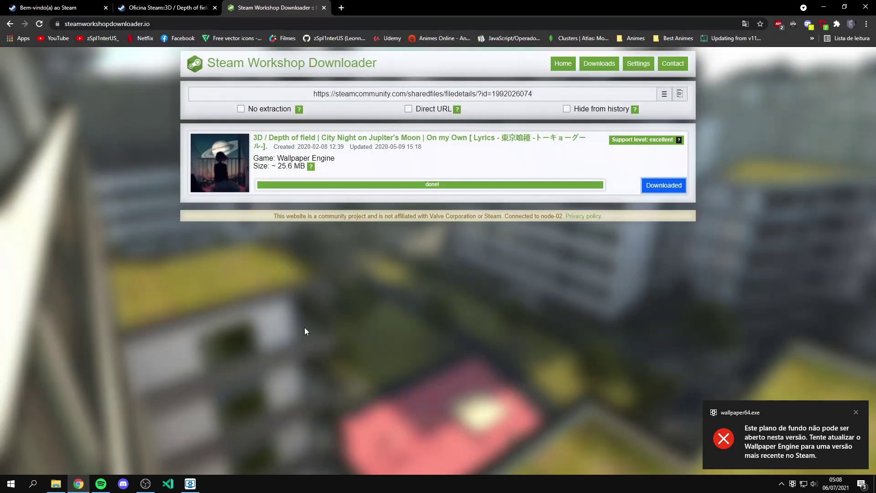
left_click(162, 6)
left_click(74, 5)
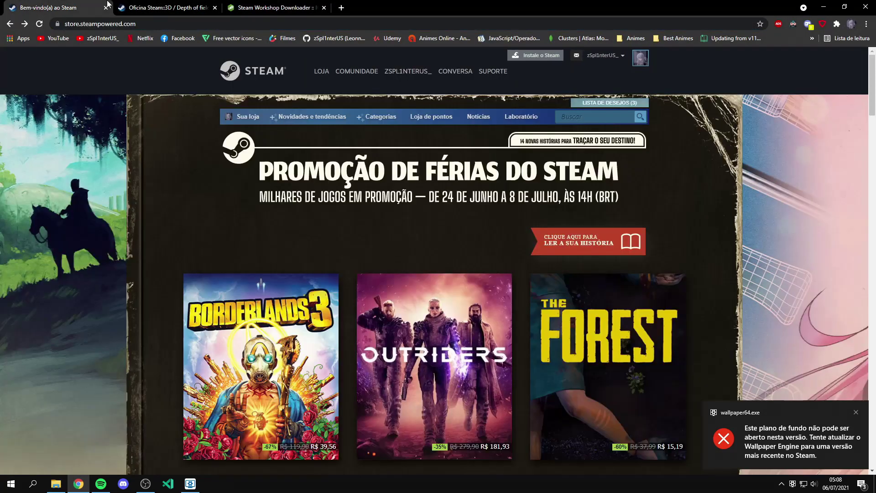
left_click(106, 7)
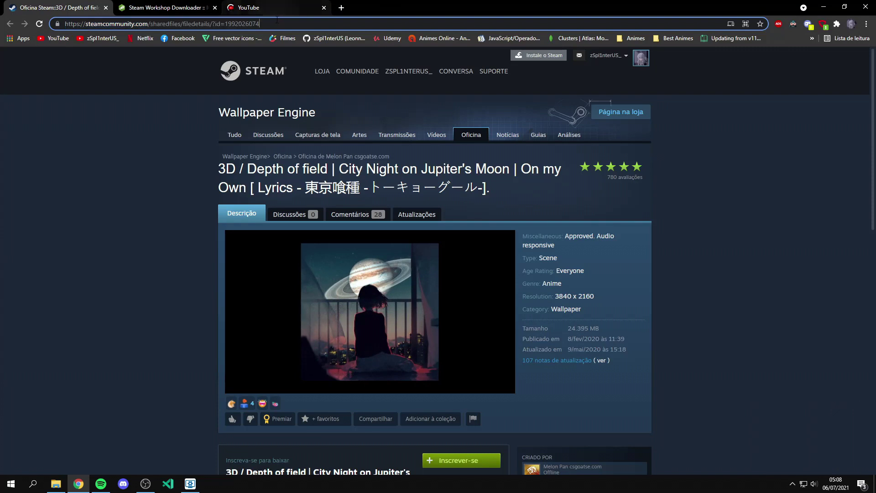
Step: Search YouTube for "wallpapers engine wallpapers" and skim the video Top 100 All Time Best Wallpaper Engine Wallpapers 2021
left_click(243, 4)
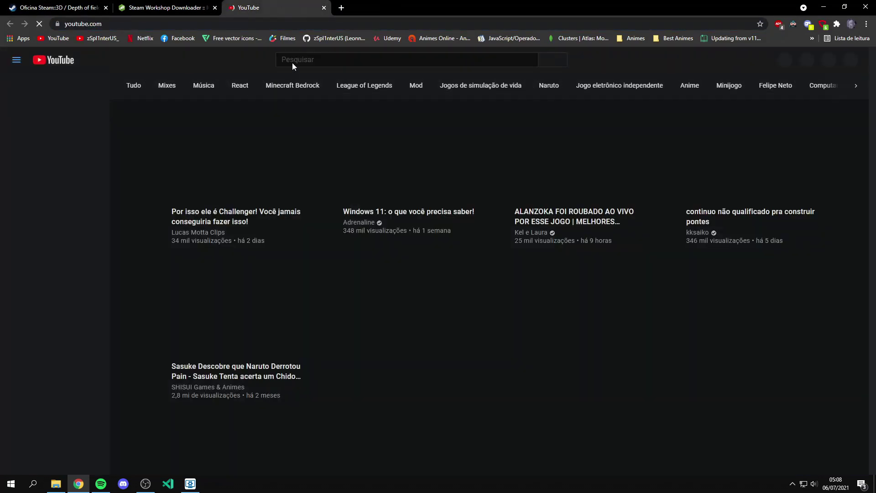
left_click(294, 62)
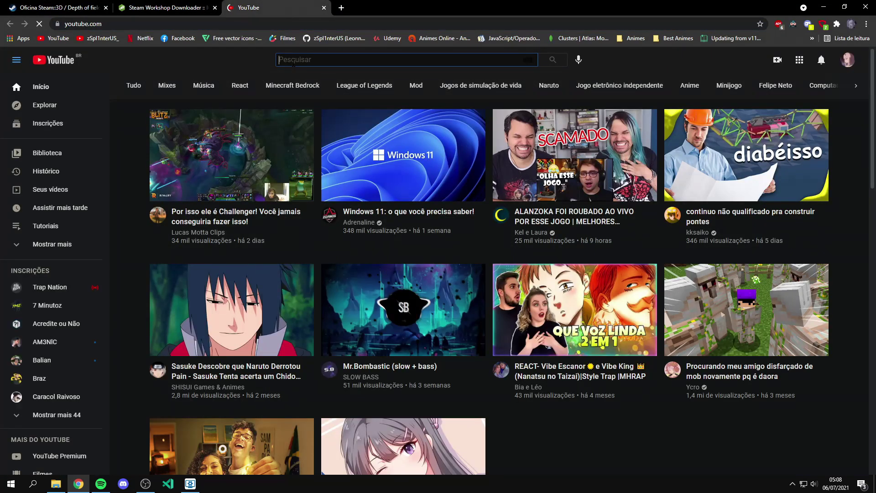
type("wallpapers")
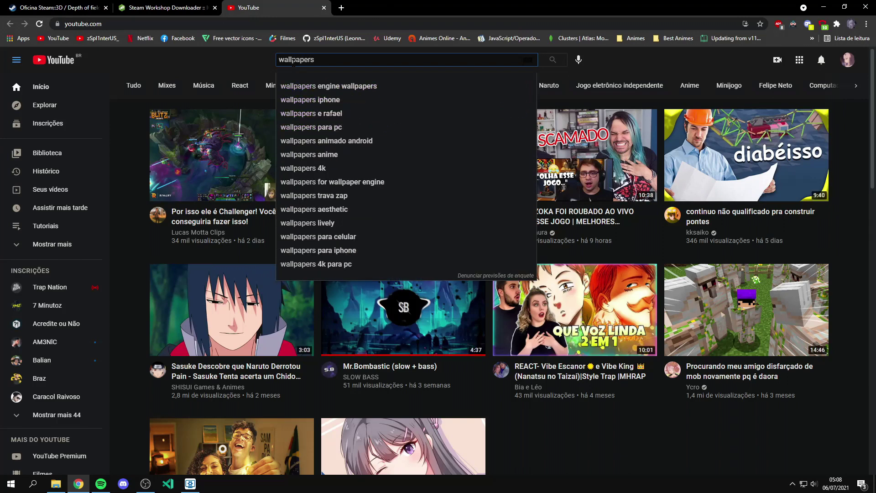
key("Down")
key("Return")
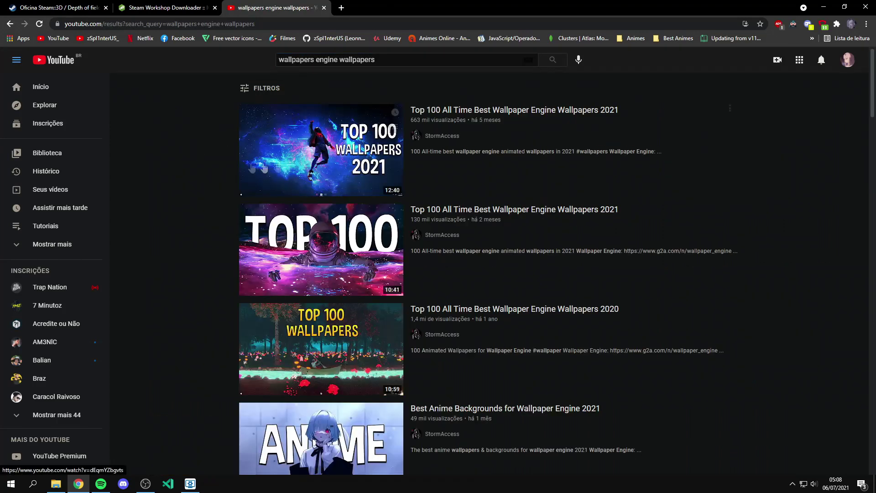
left_click(264, 169)
left_click(88, 393)
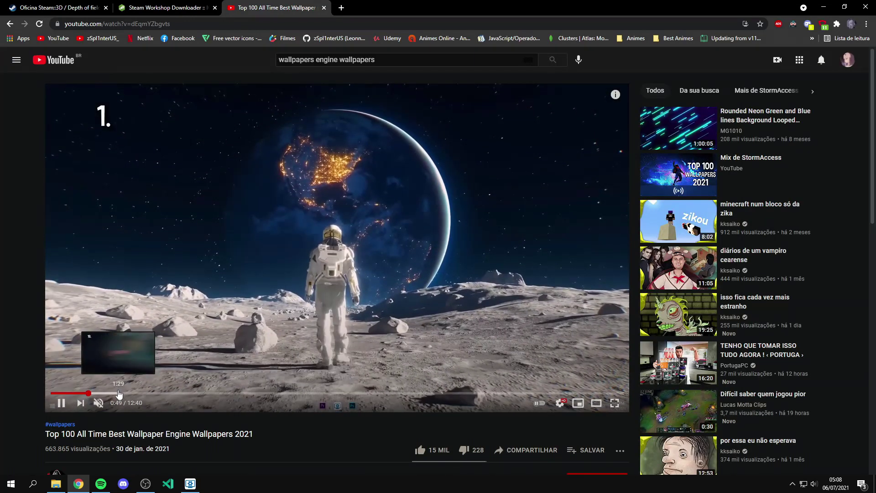
left_click(118, 393)
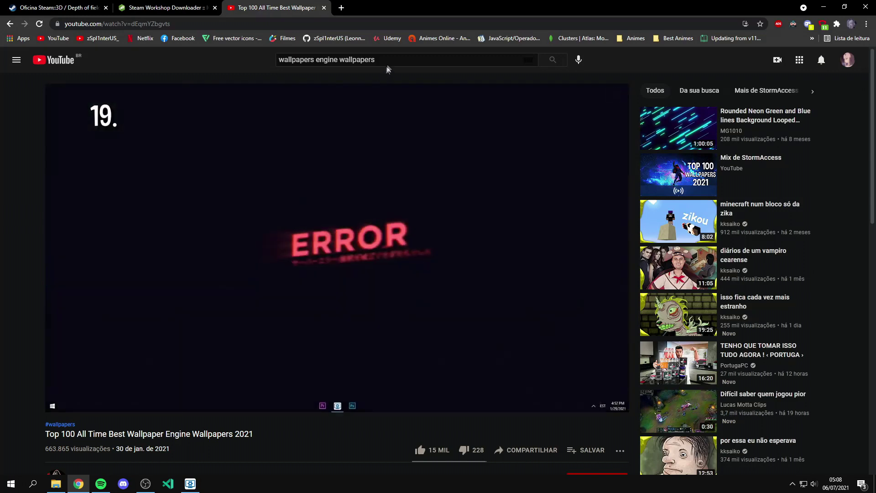
Step: Search YouTube for "anime wallpaper engine" and open the second Top 100 All Time Best Anime Wallpapers for Wallpaper Engine video
left_click(384, 63)
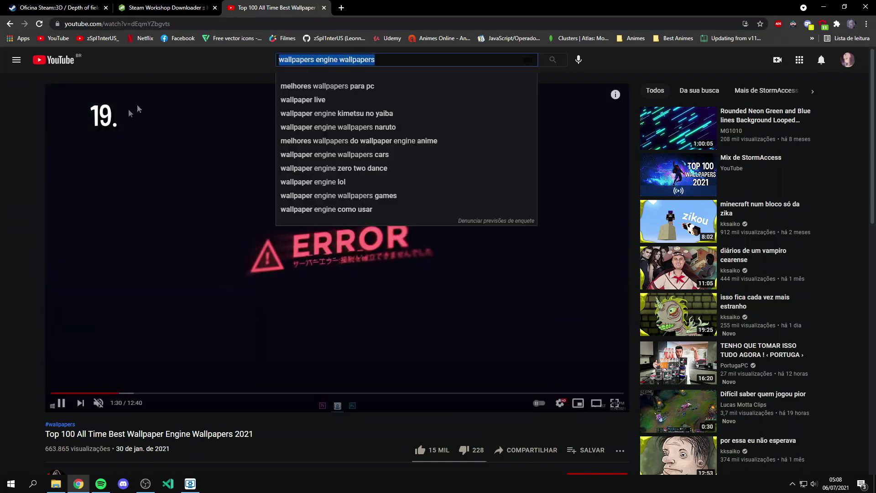
type("anime walll")
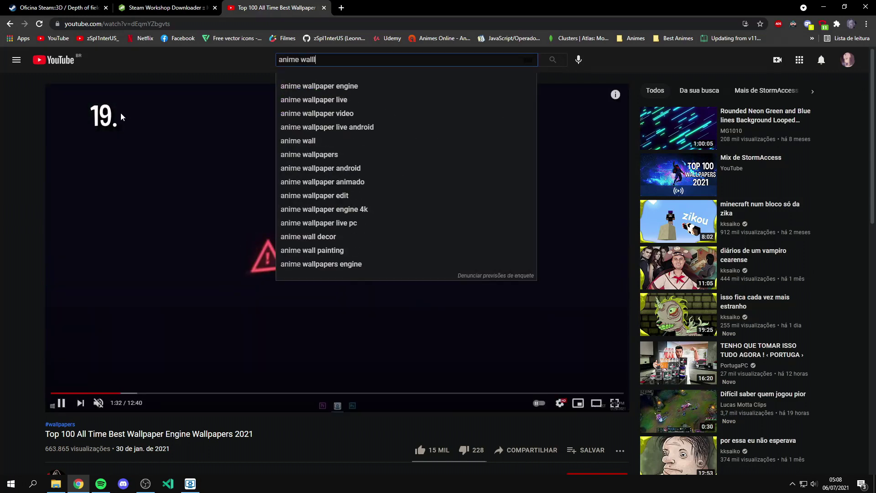
key("Down")
key("Return")
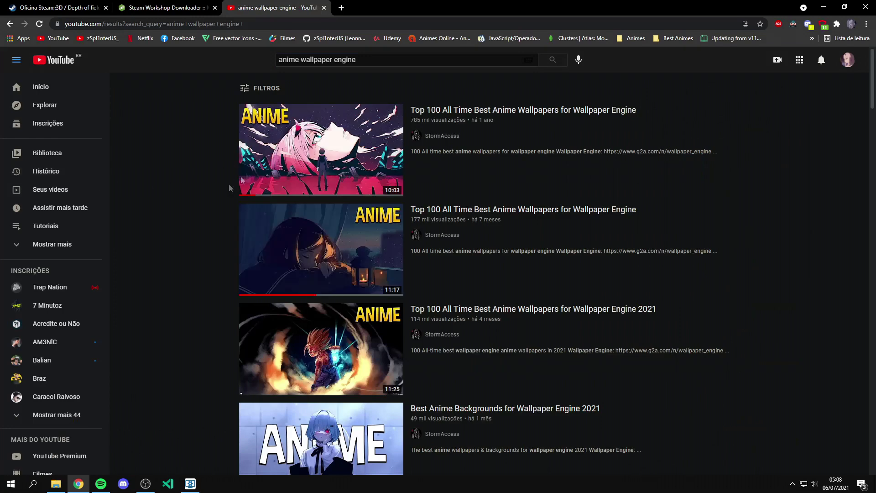
left_click(253, 283)
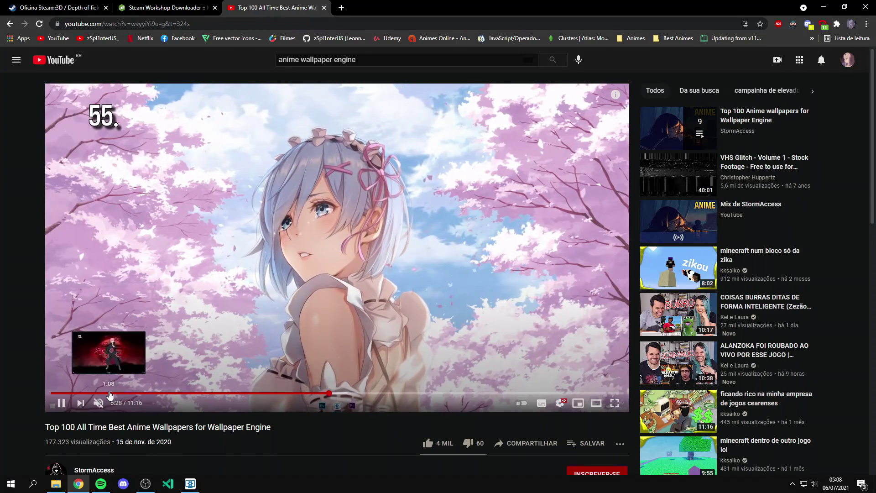
Step: Pause the video at wallpaper 11, around 1:03, and open link 11 from the video's description
left_click(104, 393)
left_click(213, 286)
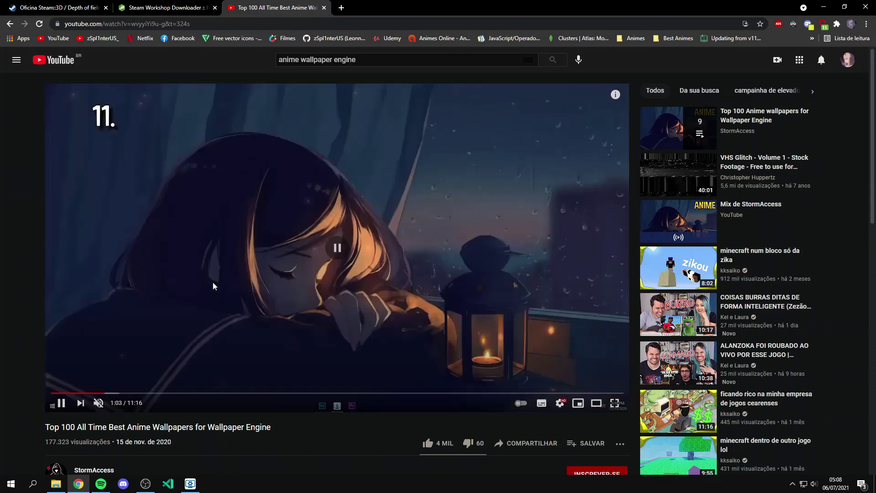
scroll(201, 283, "down", 6)
left_click(107, 253)
scroll(177, 325, "down", 5)
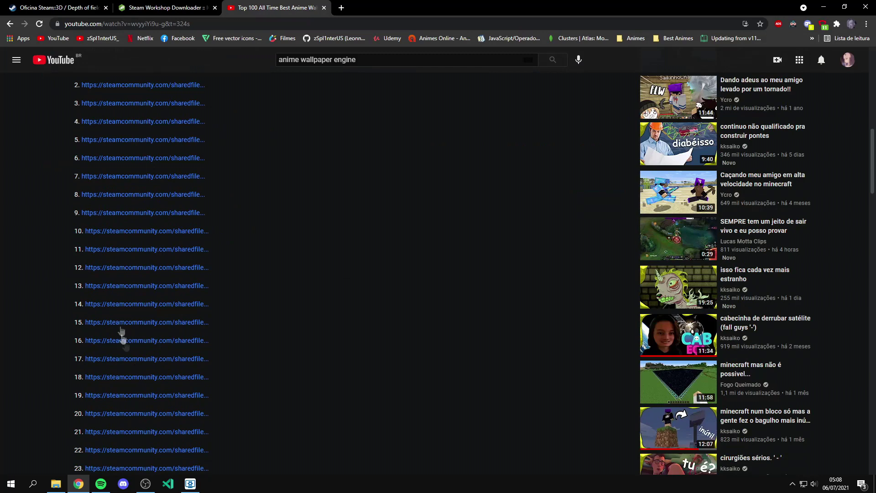
left_click(105, 256)
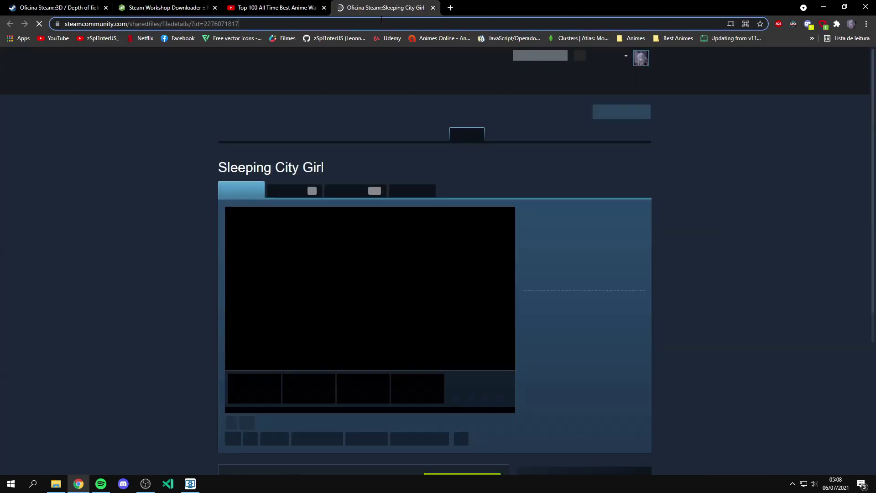
Step: Download the Sleeping City Girl wallpaper as a zip to the Desktop folder, using its workshop URL in Steam Workshop Downloader
left_click(172, 8)
left_click(415, 95)
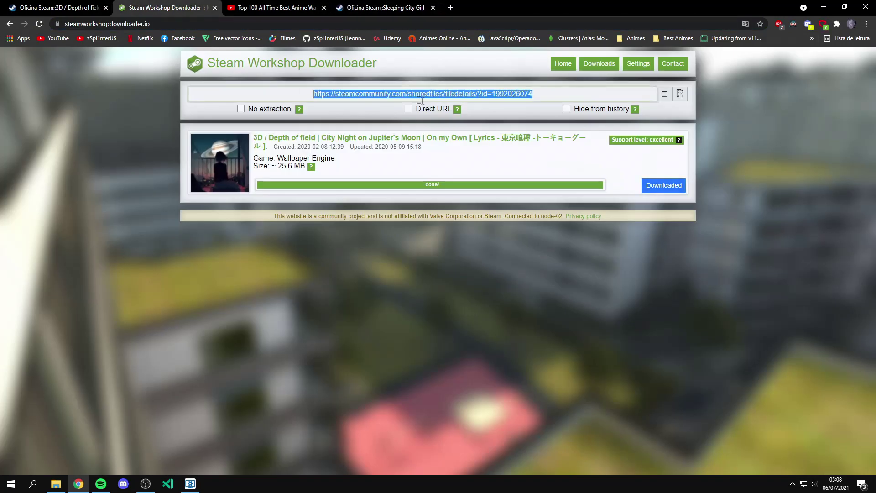
key("ctrl+a")
key("ctrl+v")
left_click(666, 187)
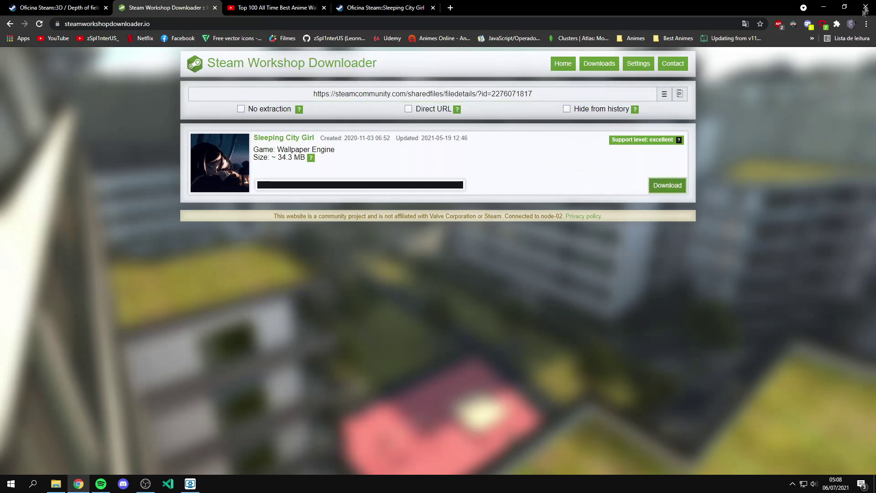
left_click(821, 7)
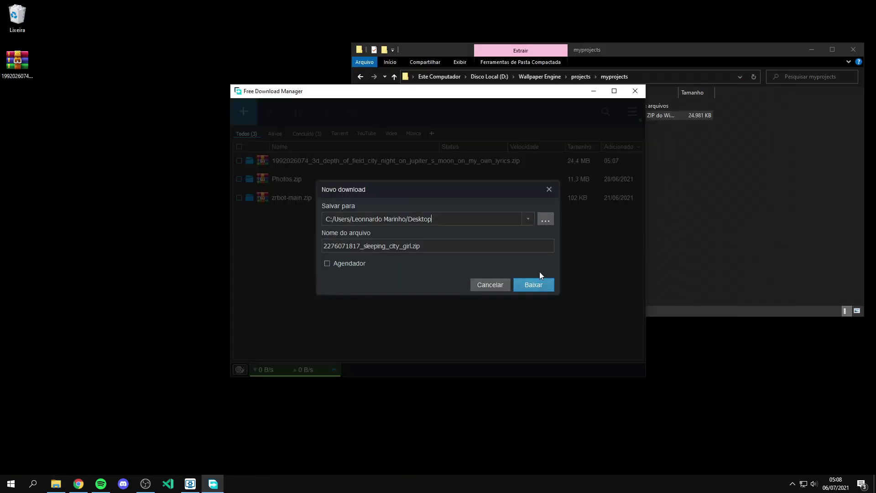
left_click(537, 290)
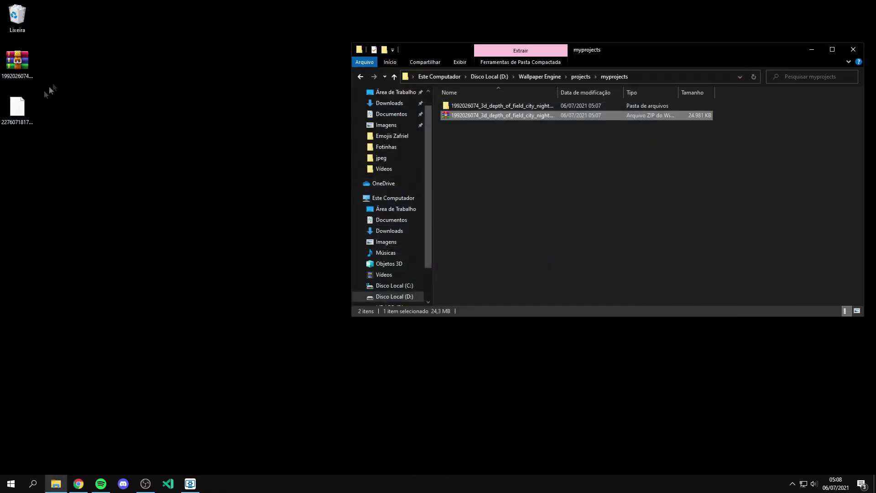
Step: Delete the first wallpaper's zip from the desktop and from myprojects, and move the Sleeping City Girl download to an open desktop spot
left_click(17, 61)
key("Delete")
left_click(522, 115)
key("Delete")
left_click(105, 127)
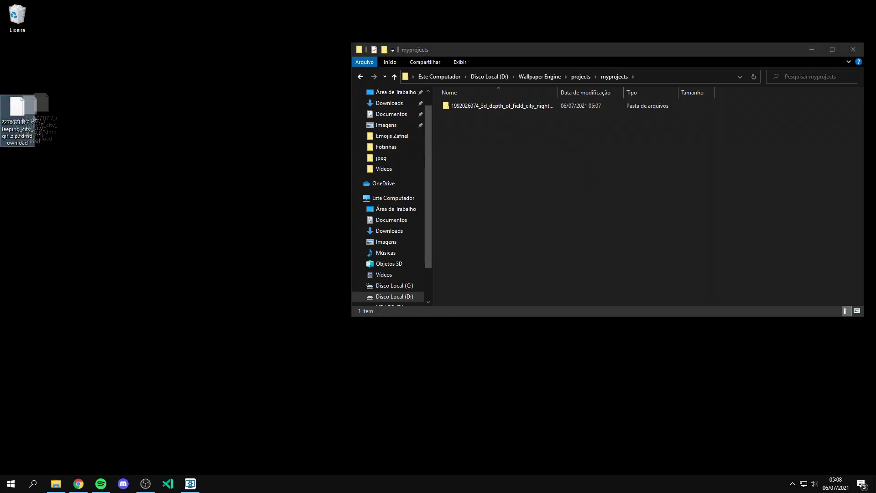
left_click_drag(11, 120, 117, 123)
left_click_drag(172, 198, 175, 248)
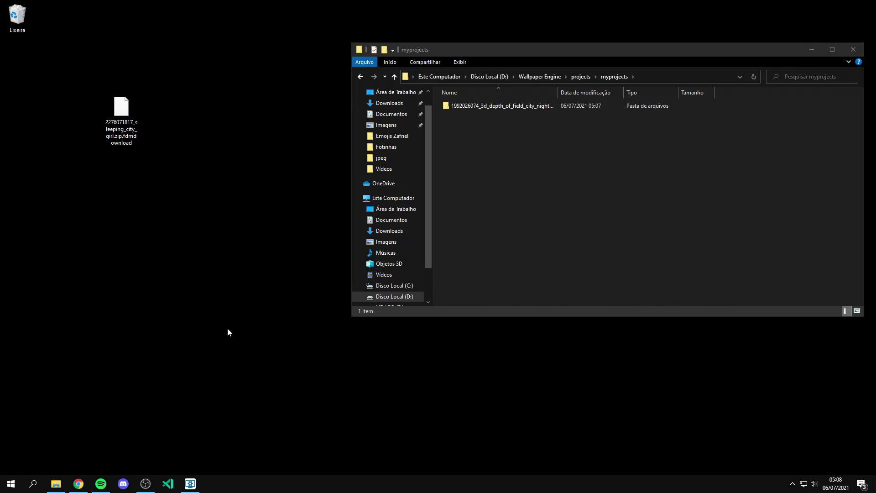
Step: Place a copy of the Sleeping City Girl zip from the desktop in the myprojects folder
left_click_drag(121, 109, 519, 144)
right_click(481, 119)
left_click(509, 158)
left_click_drag(483, 145, 474, 123)
key("Delete")
Step: Extract the Sleeping City Girl zip into a subfolder named after the archive and bring up the wallpaper in Wallpaper Engine
right_click(484, 118)
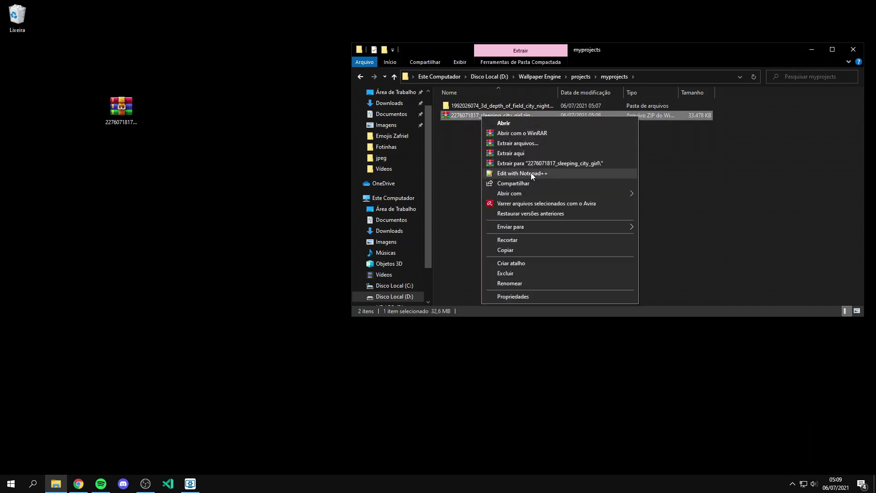
left_click(550, 164)
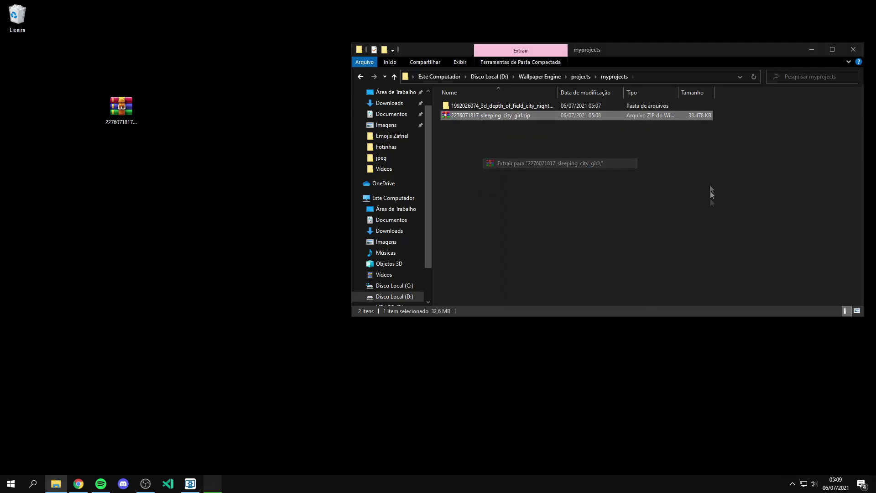
left_click(190, 483)
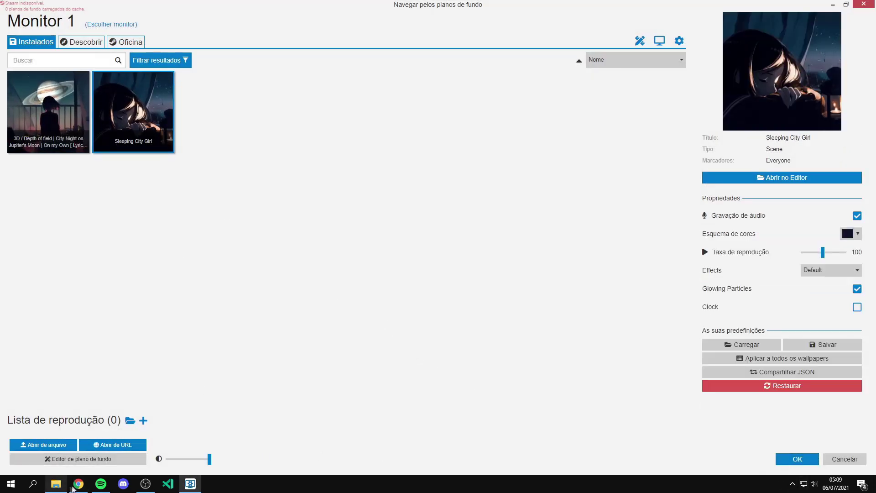
Step: Return to the Top 100 anime wallpapers video in the browser and skip ahead to wallpaper number 58
key("alt+Tab")
left_click(236, 4)
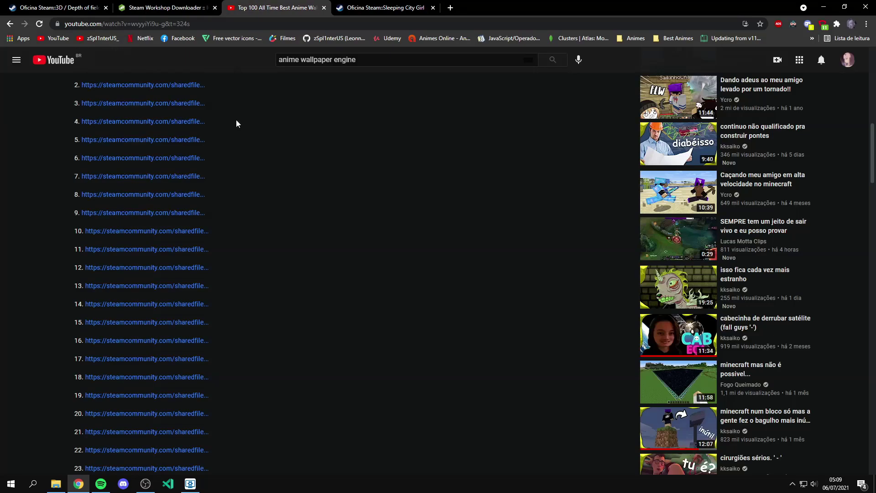
scroll(237, 124, "up", 10)
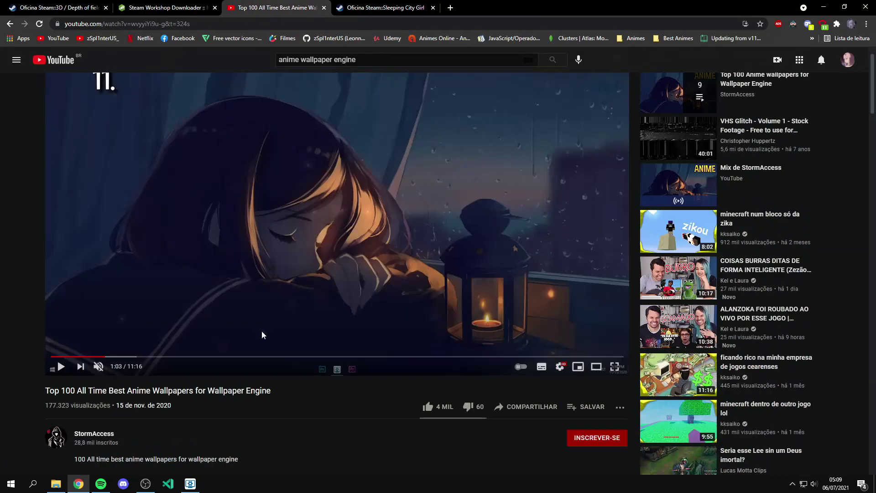
left_click(268, 356)
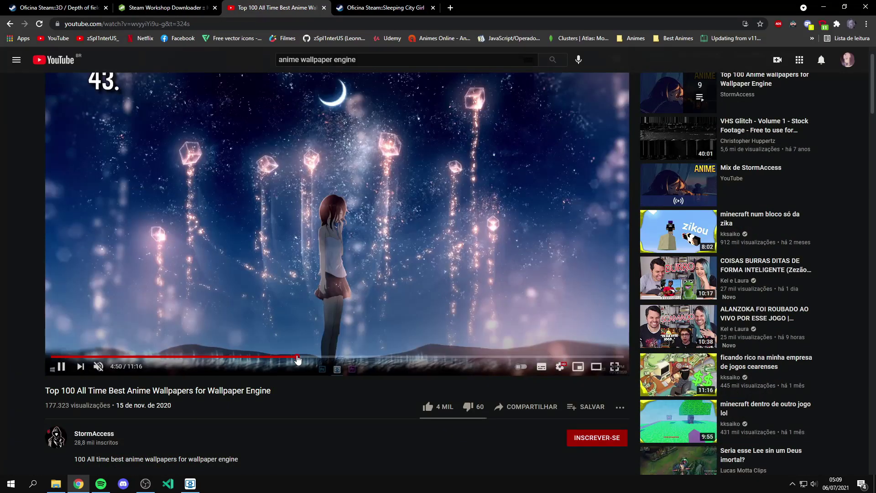
left_click_drag(297, 360, 297, 359)
left_click(316, 359)
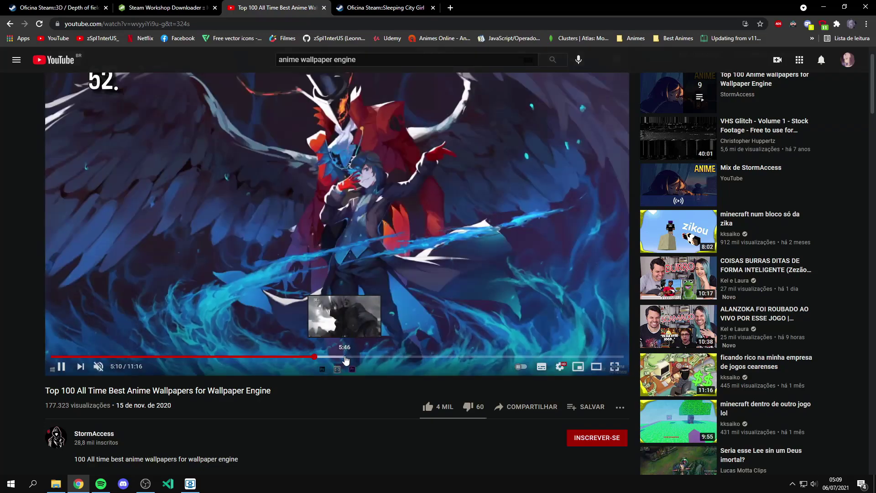
left_click(345, 359)
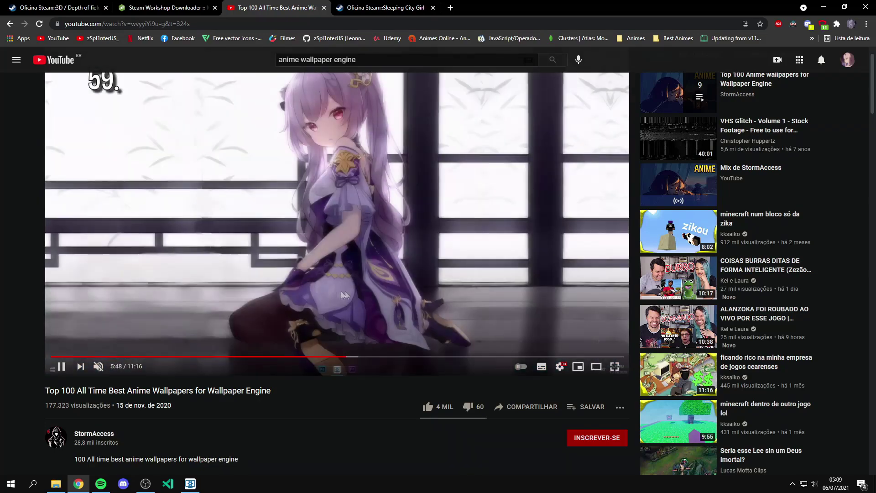
left_click(300, 297)
key("Left")
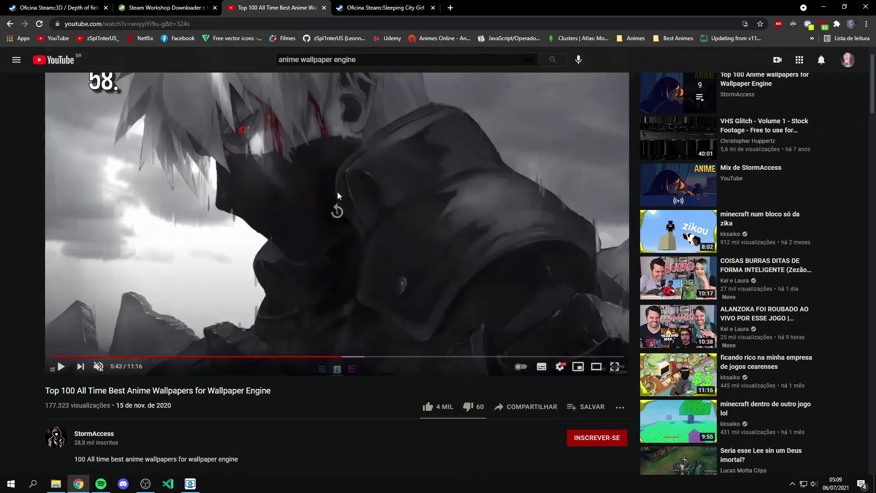
Step: Expand the full list of download links in the pinned comment and locate link 58
scroll(124, 340, "down", 15)
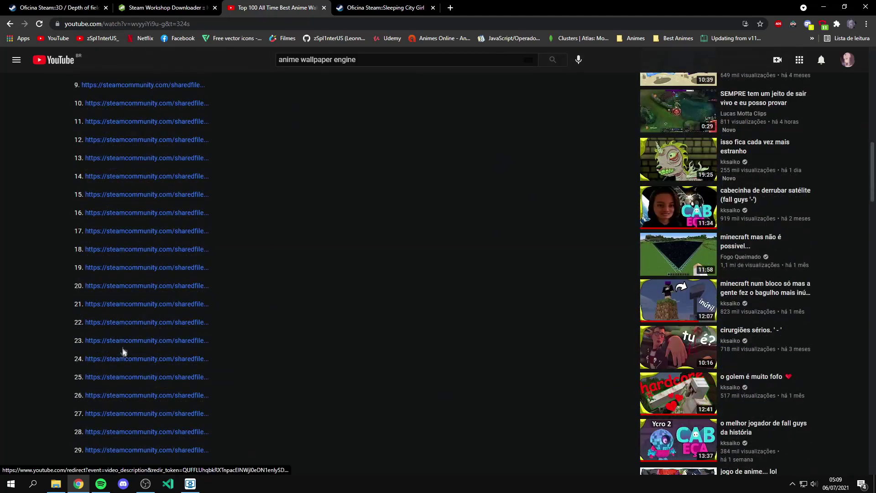
scroll(124, 352, "down", 10)
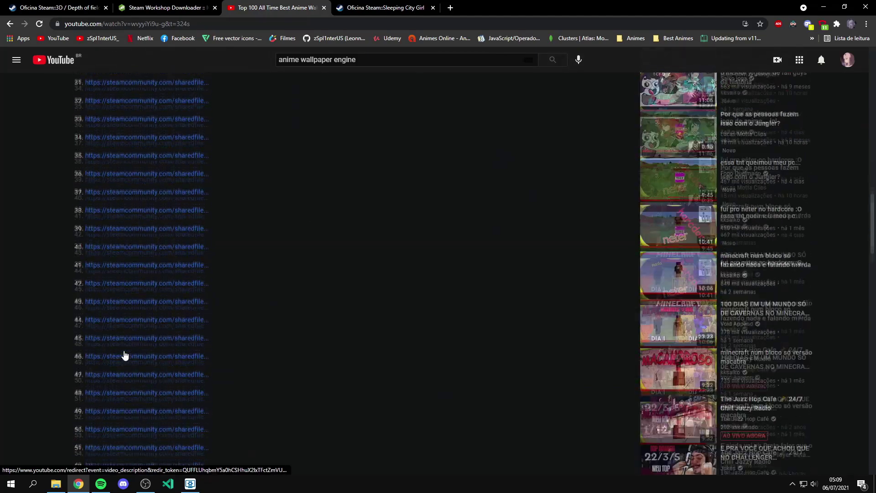
scroll(123, 414, "down", 10)
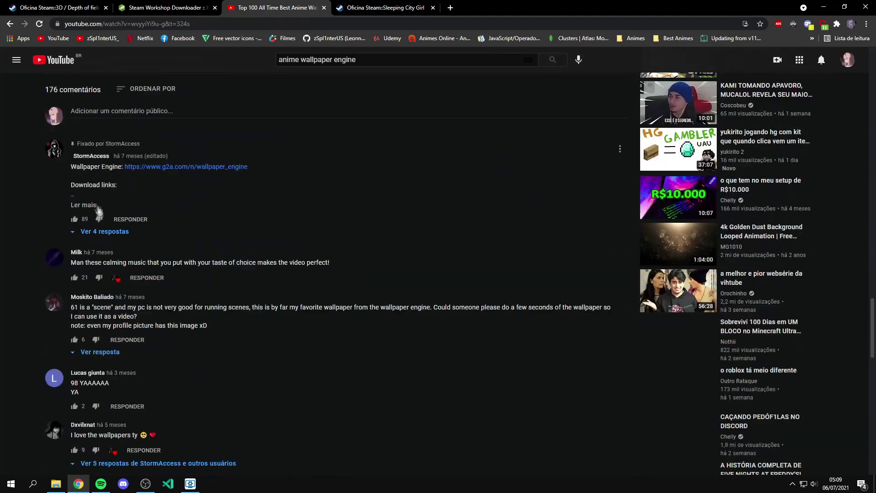
scroll(85, 207, "down", 17)
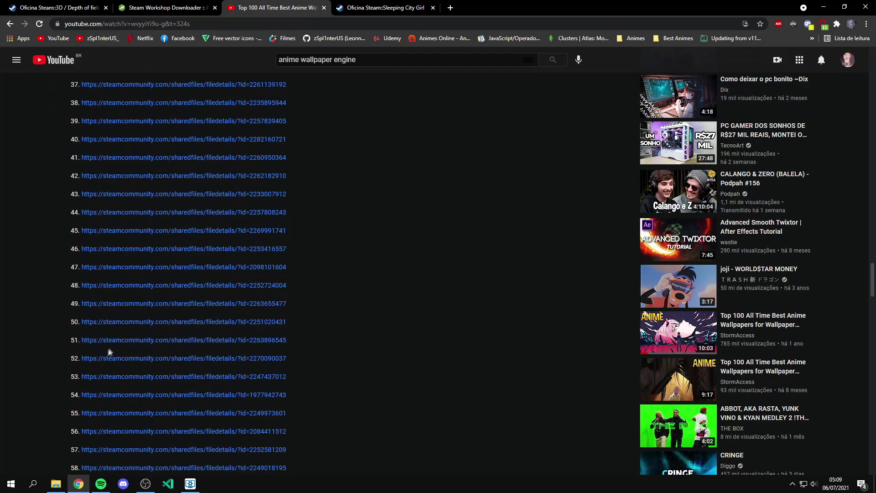
scroll(99, 399, "down", 2)
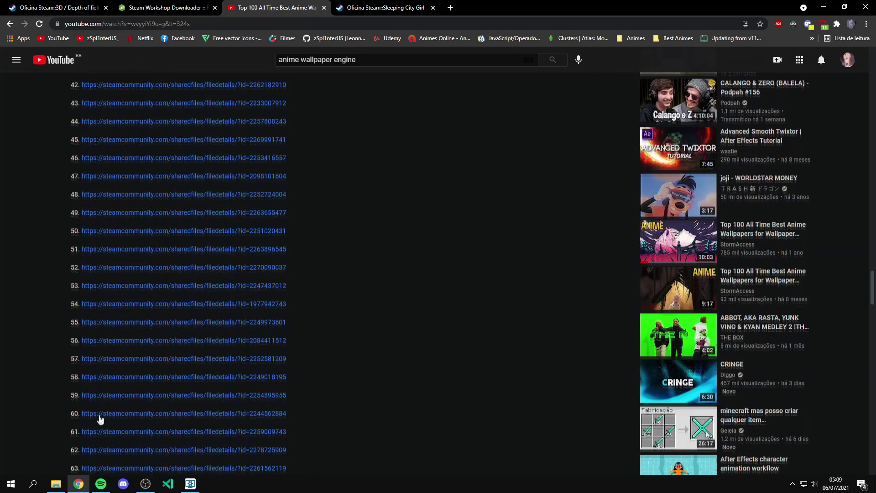
Step: Try loading wallpaper 58 in Steam Workshop Downloader with the link address copied from the comment
right_click(98, 376)
left_click(137, 326)
left_click(168, 6)
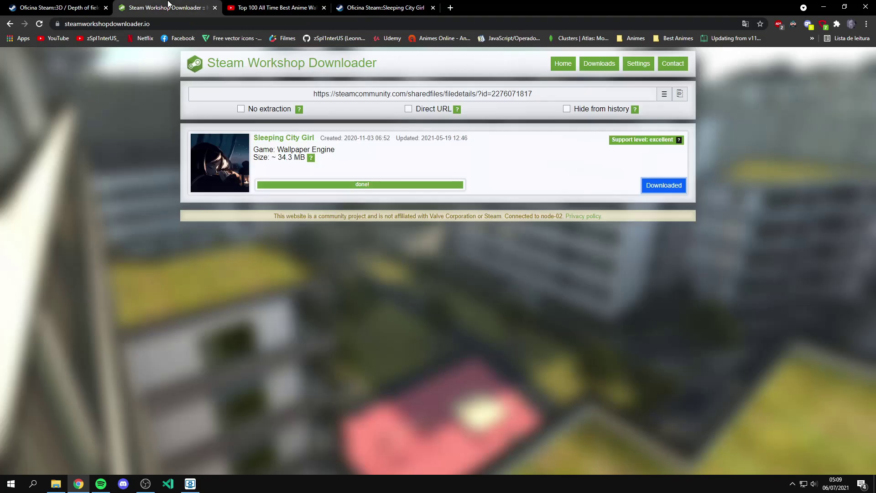
left_click(402, 93)
key("ctrl+a")
key("ctrl+v")
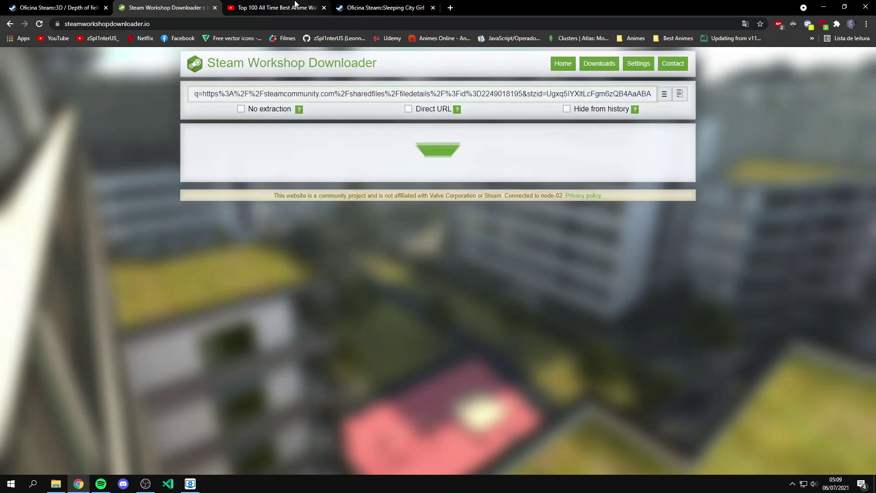
Step: Open link 58's workshop page, load its URL in Steam Workshop Downloader and download the Kakashi Naruto zip to the Desktop folder
left_click(274, 7)
left_click(122, 372)
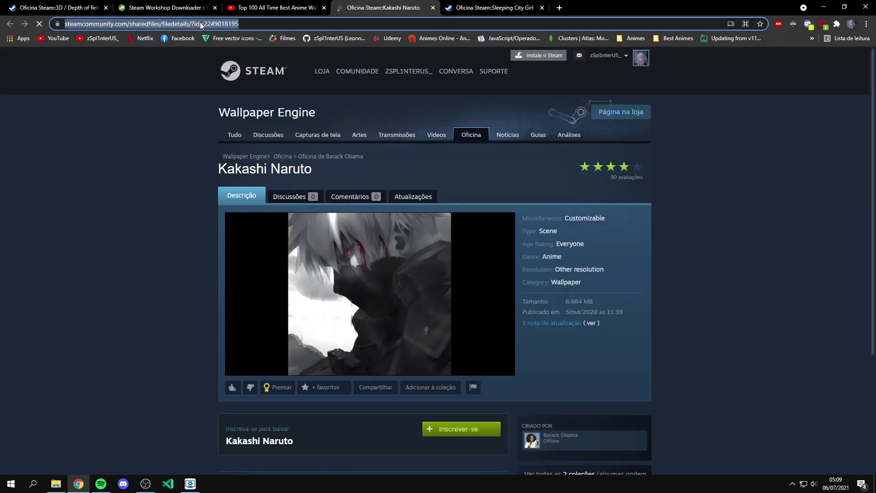
left_click(173, 7)
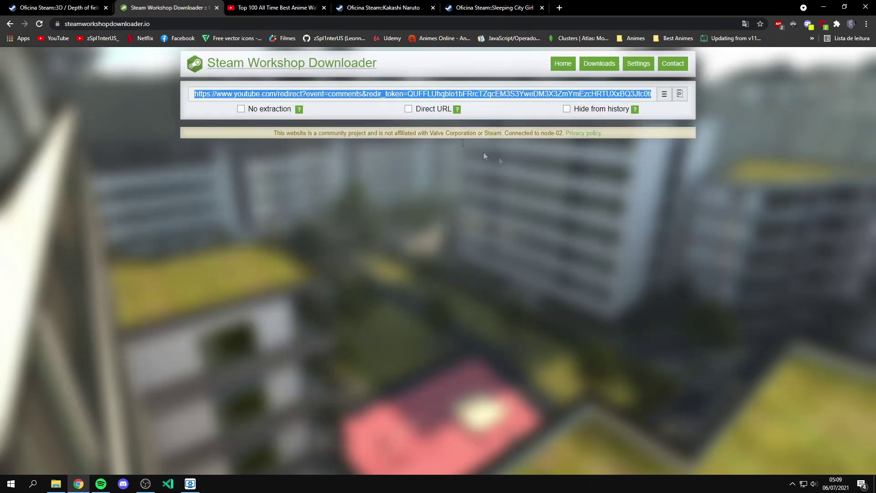
key("ctrl+v")
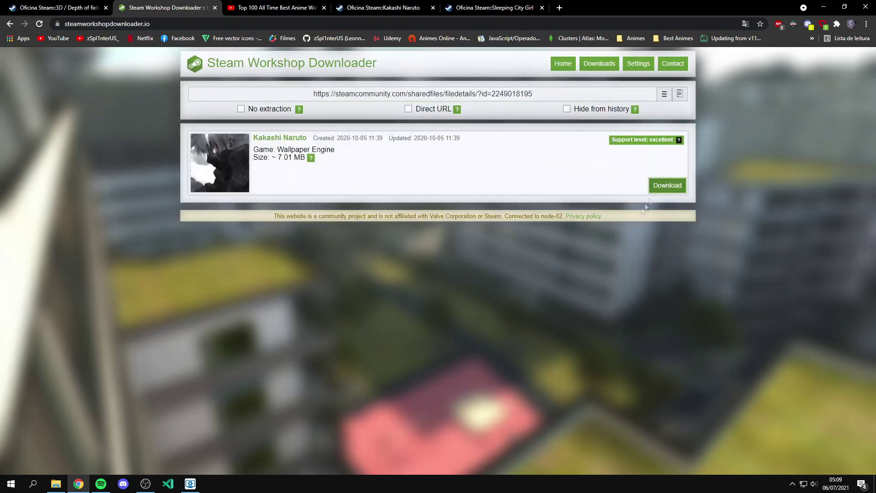
left_click(824, 5)
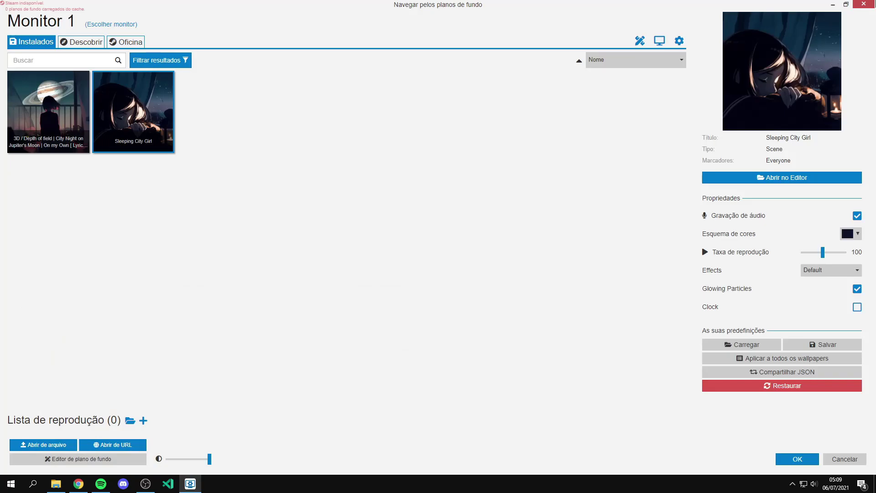
left_click(833, 4)
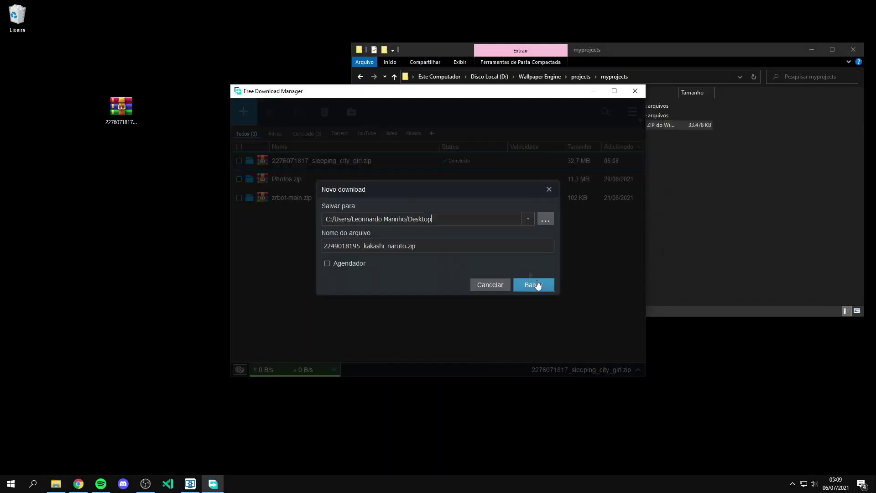
left_click(534, 285)
Step: Move the Kakashi Naruto zip from the desktop into the myprojects folder
left_click(21, 68)
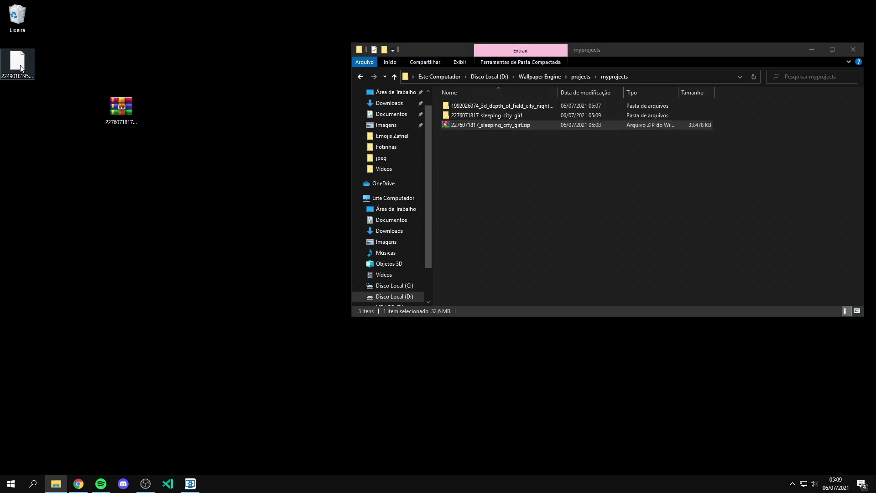
key("ctrl+x")
left_click(507, 203)
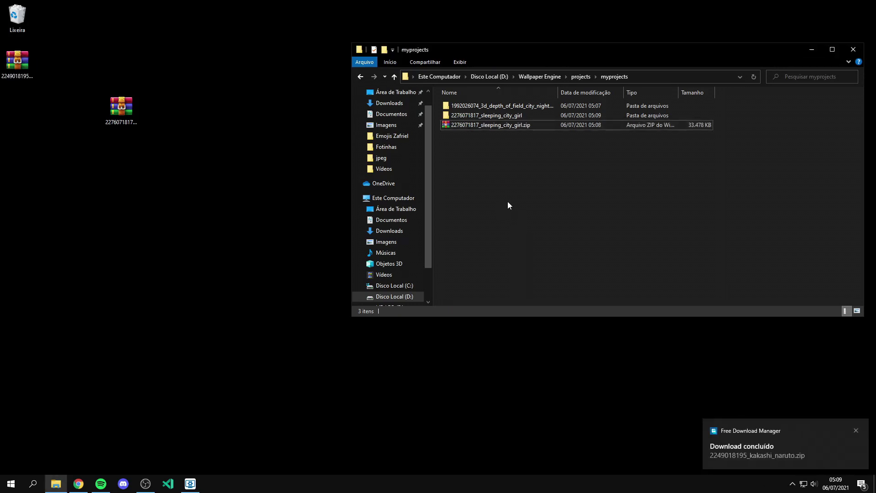
key("ctrl+v")
left_click(507, 201)
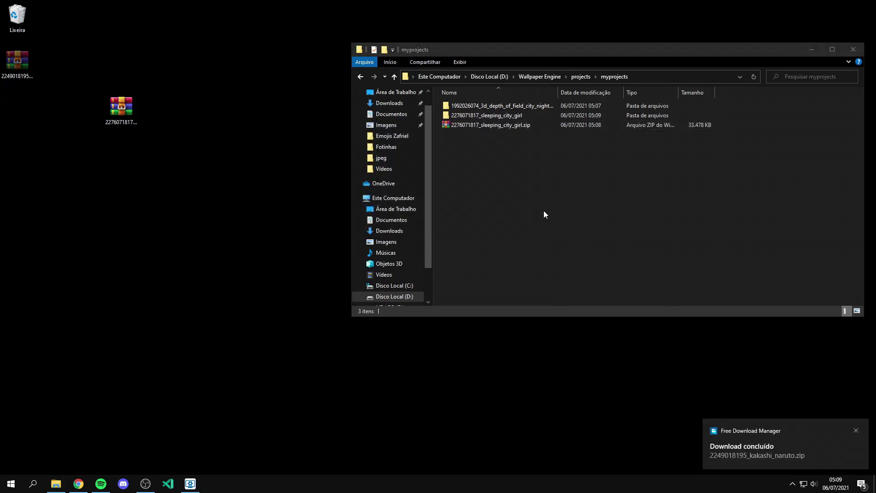
Step: Extract the Kakashi Naruto zip in myprojects into a subfolder named after the archive
right_click(475, 134)
left_click(518, 177)
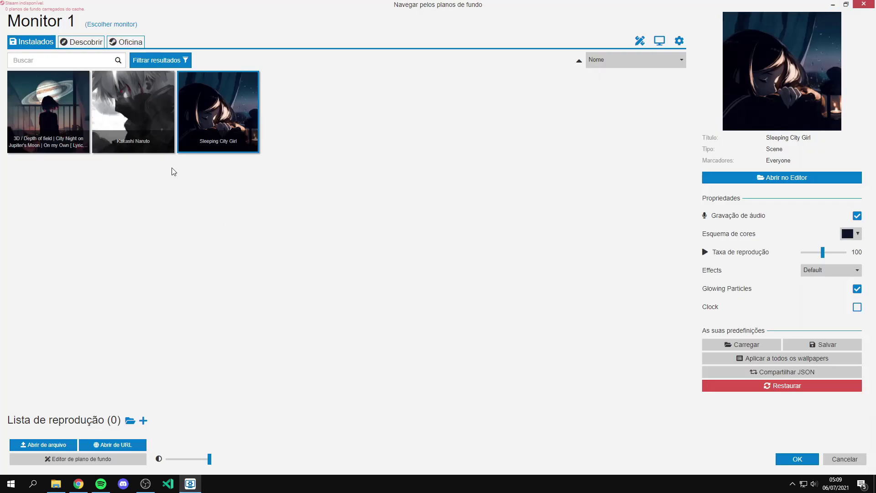
left_click(133, 132)
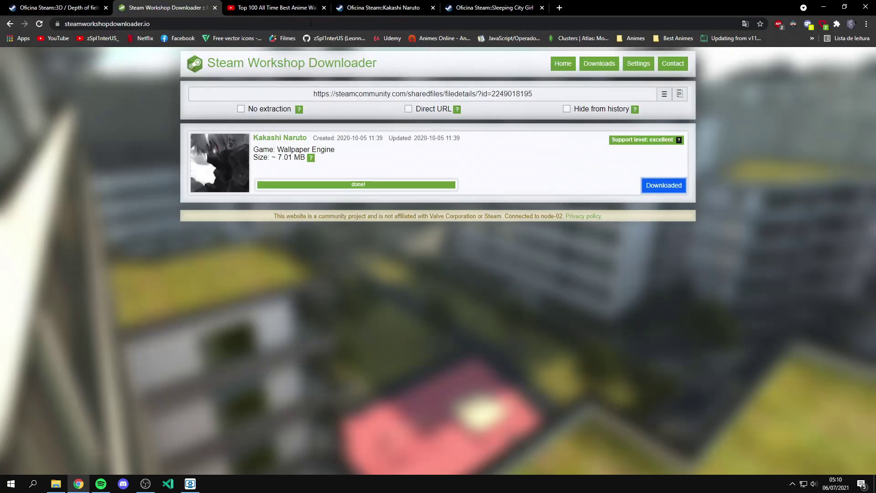
Step: Go back to the wallpapers video and skip through entries 60 to 72 to choose another wallpaper
left_click(274, 8)
scroll(379, 253, "up", 20)
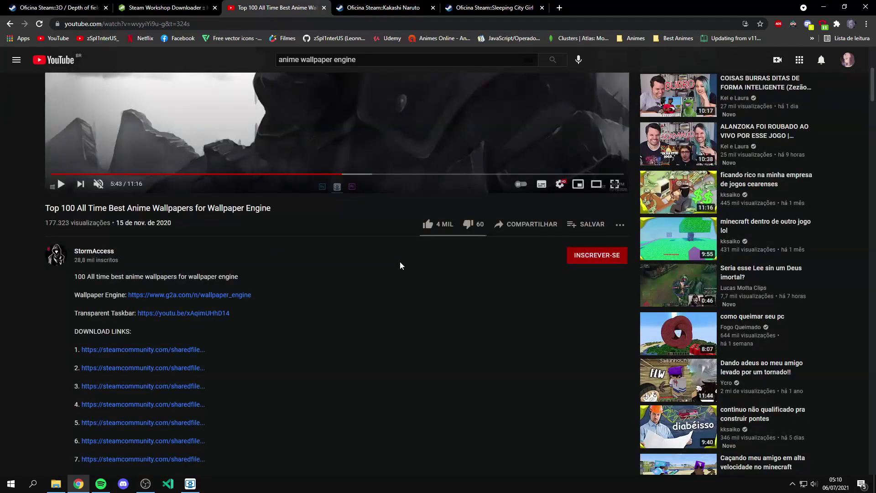
scroll(400, 266, "up", 5)
left_click(355, 394)
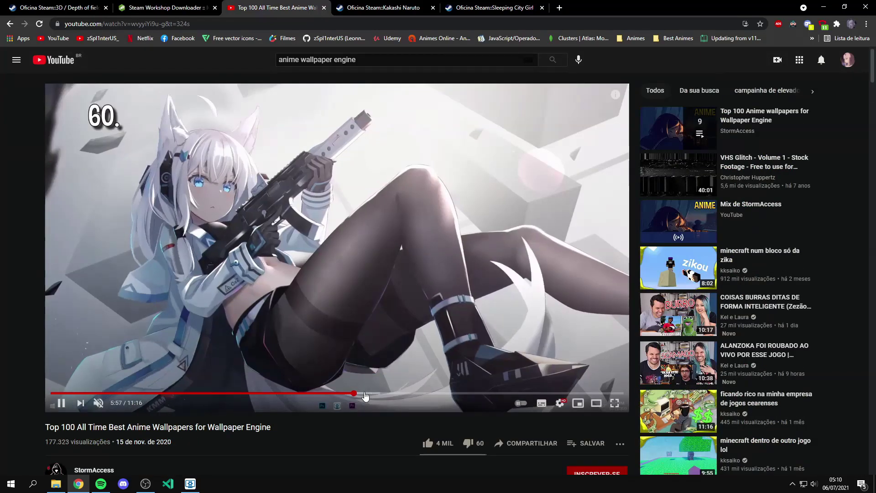
left_click(365, 394)
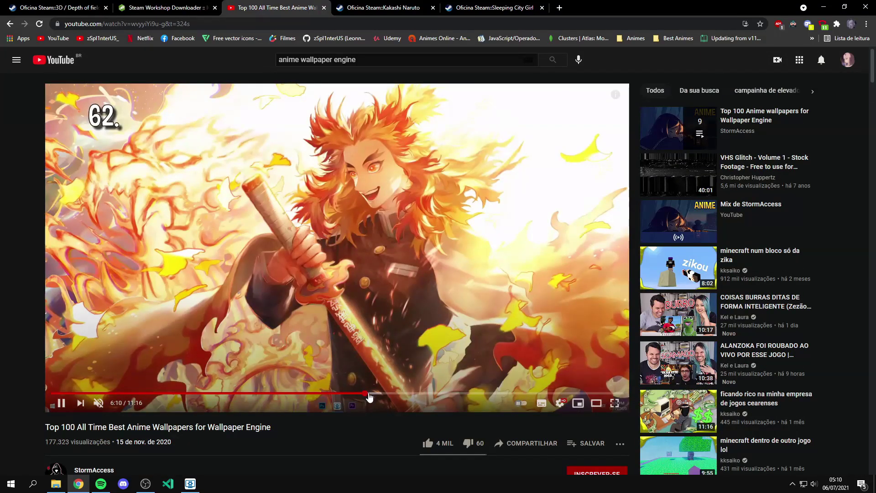
left_click(374, 393)
key("space")
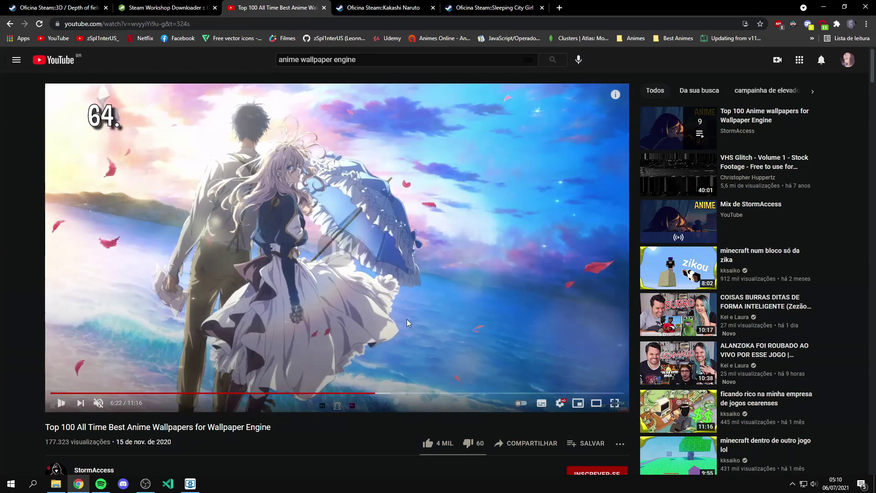
left_click(394, 394)
key("space")
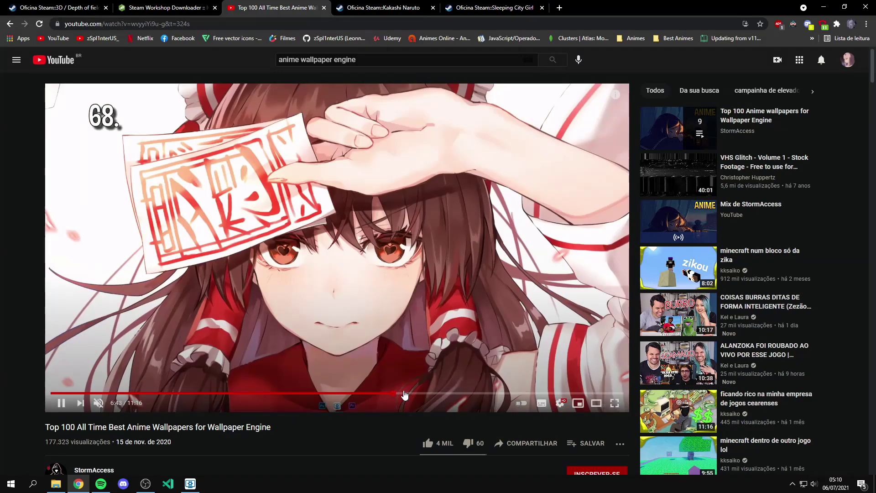
left_click(410, 394)
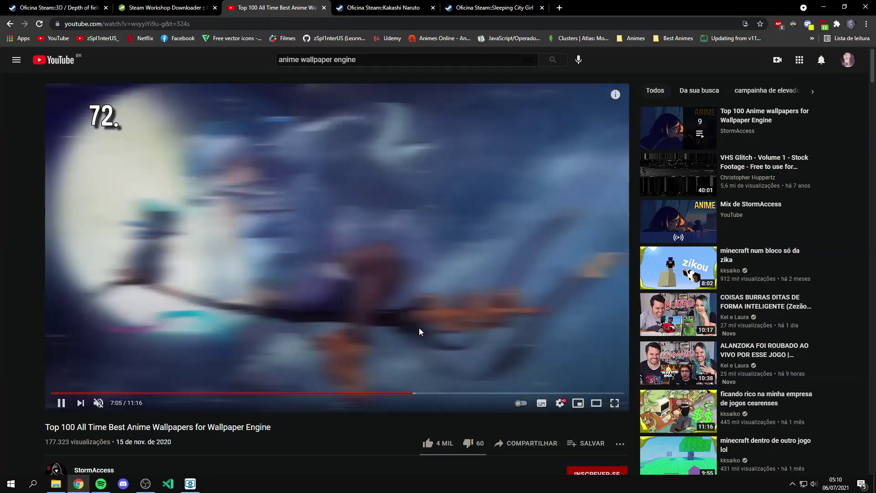
Step: Open link 71 from the pinned comment and request the Call Ancient download in Steam Workshop Downloader using its workshop URL
scroll(209, 309, "down", 20)
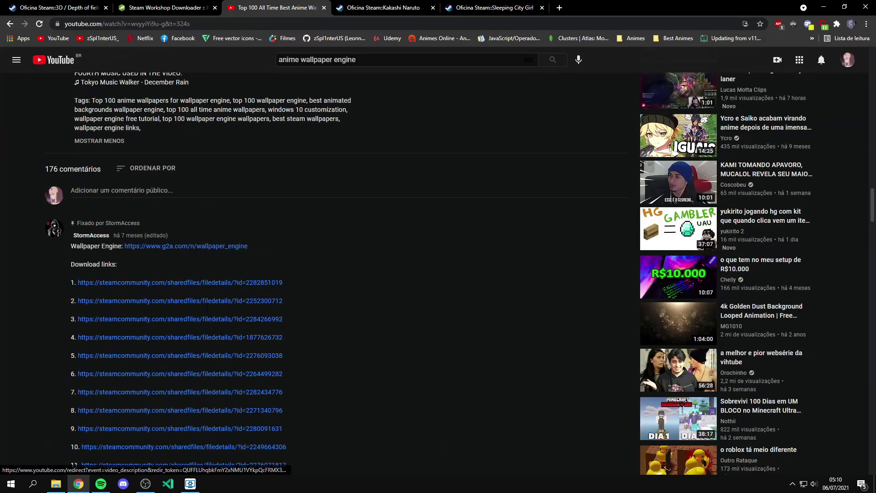
scroll(151, 354, "down", 20)
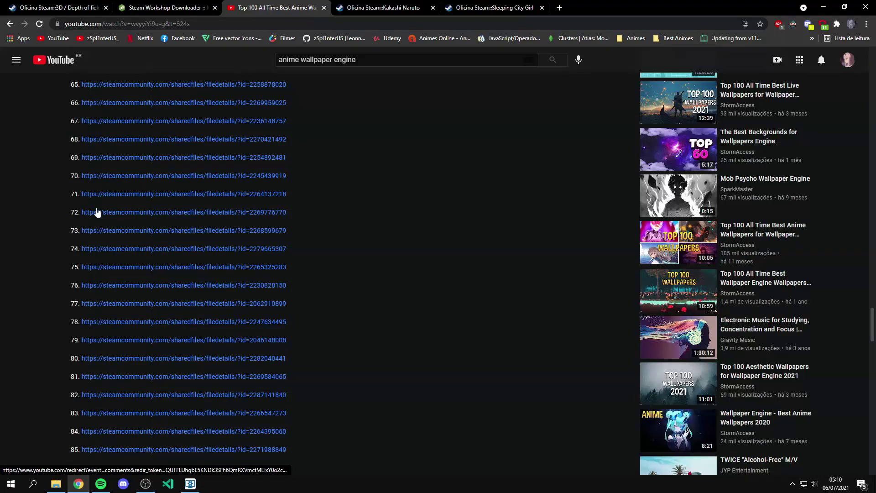
scroll(99, 207, "down", 1)
left_click(361, 8)
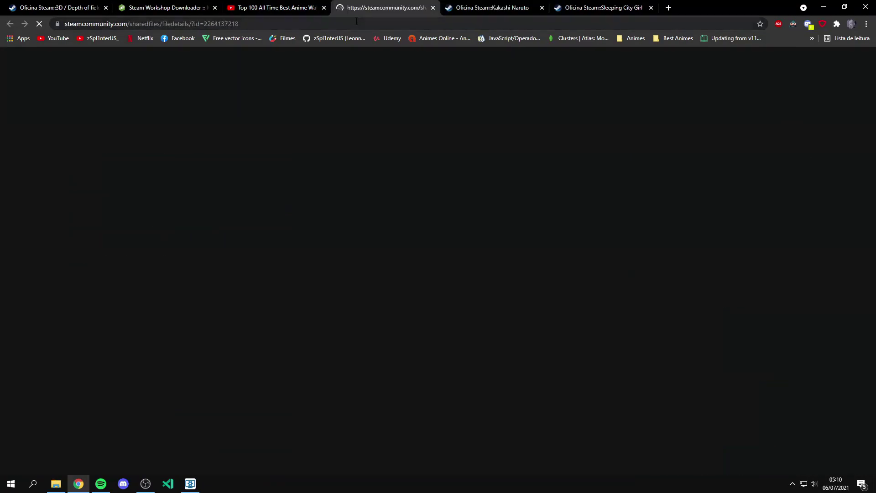
left_click(164, 8)
left_click(411, 96)
key("ctrl+v")
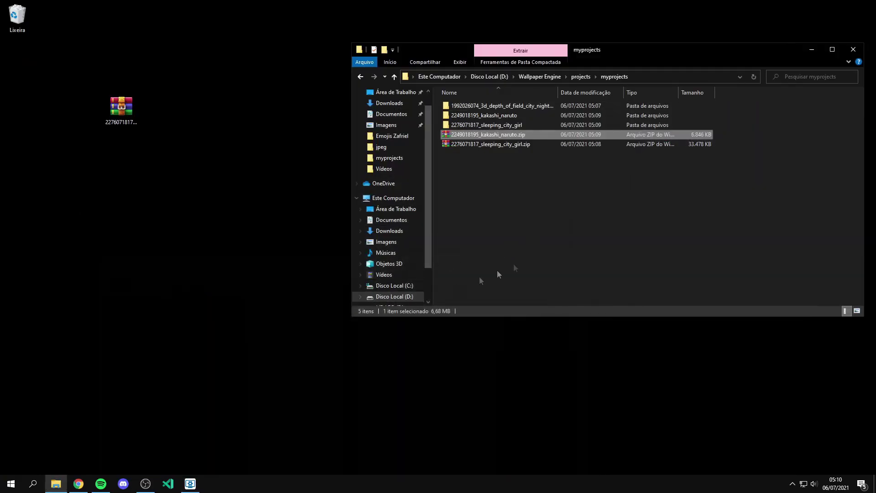
Step: Delete all items in the myprojects folder, skipping the Kakashi Naruto folder that is in use
left_click_drag(557, 238, 466, 106)
key("Delete")
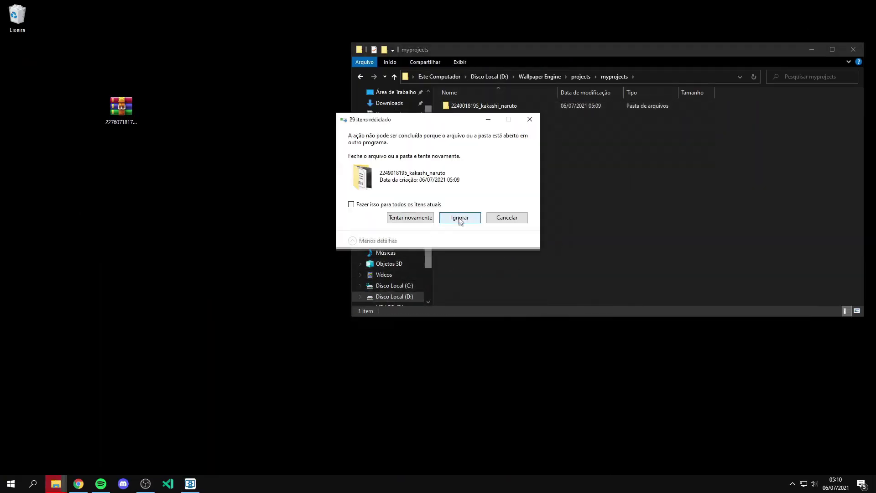
left_click(459, 217)
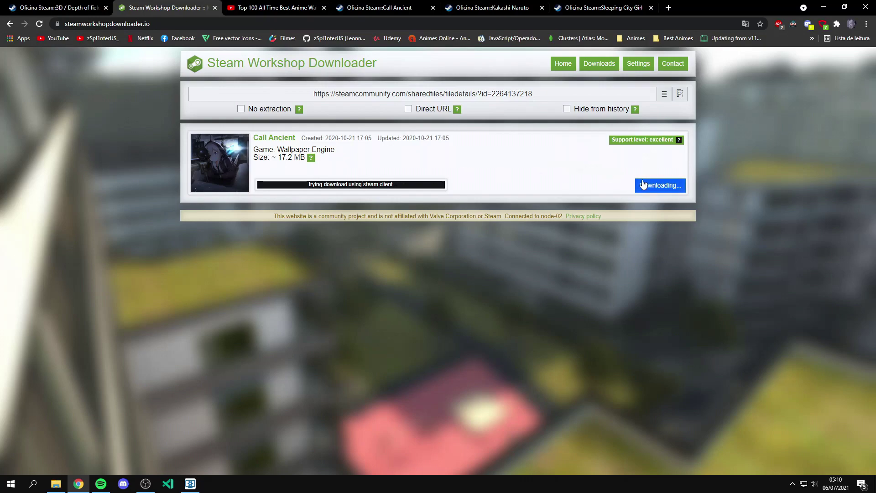
Step: Open link 81 from the pinned comment and try to download Sasuke Uchiha 2K in Steam Workshop Downloader using its workshop URL
left_click(255, 4)
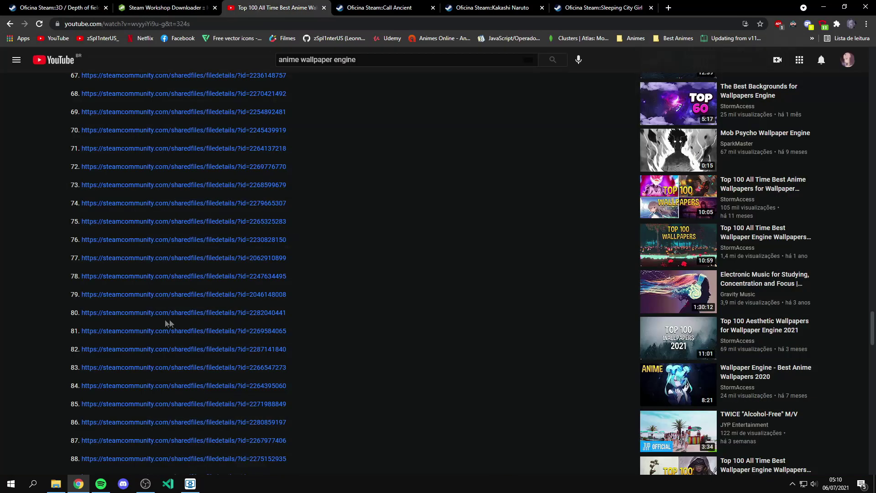
left_click(143, 334)
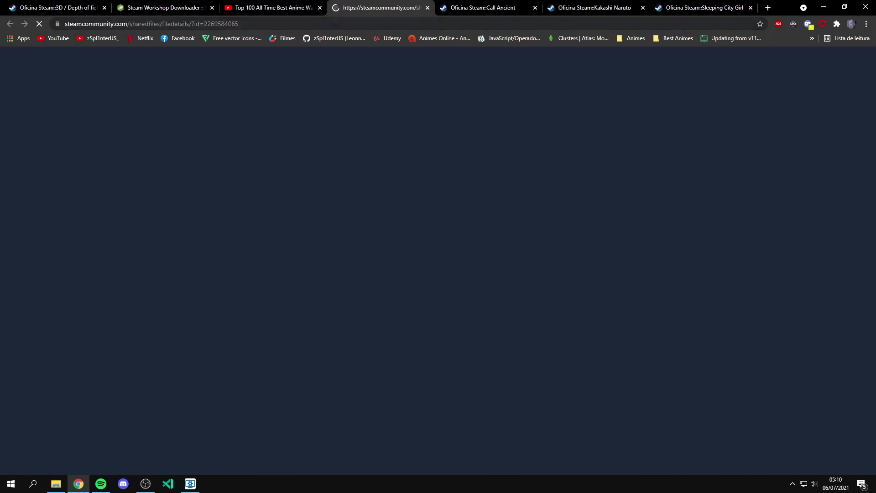
left_click(337, 23)
key("ctrl+c")
left_click(159, 6)
left_click(397, 93)
key("ctrl+v")
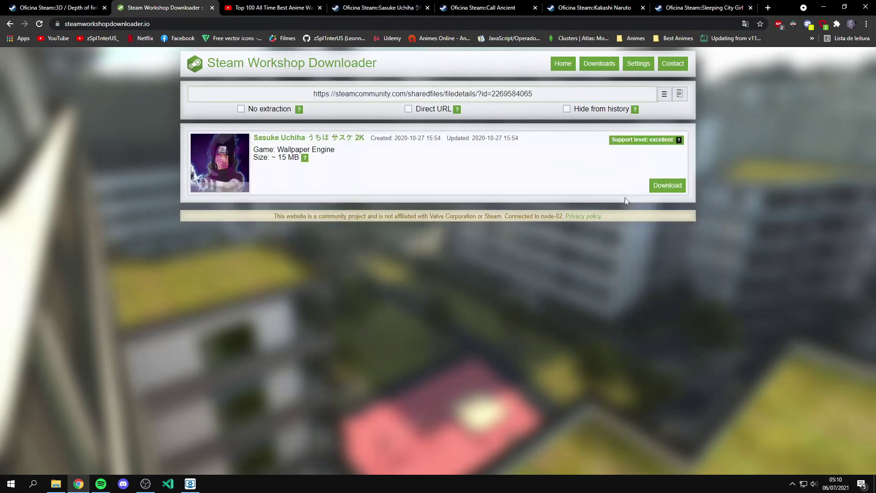
left_click(670, 179)
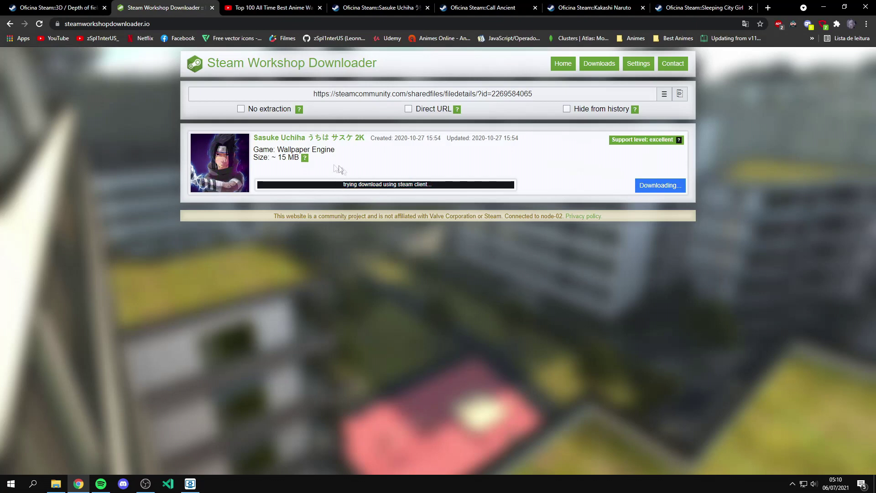
Step: Go back to the Google results for Steam Workshop and find the alternative download site steamworkshop.download
key("alt+Left")
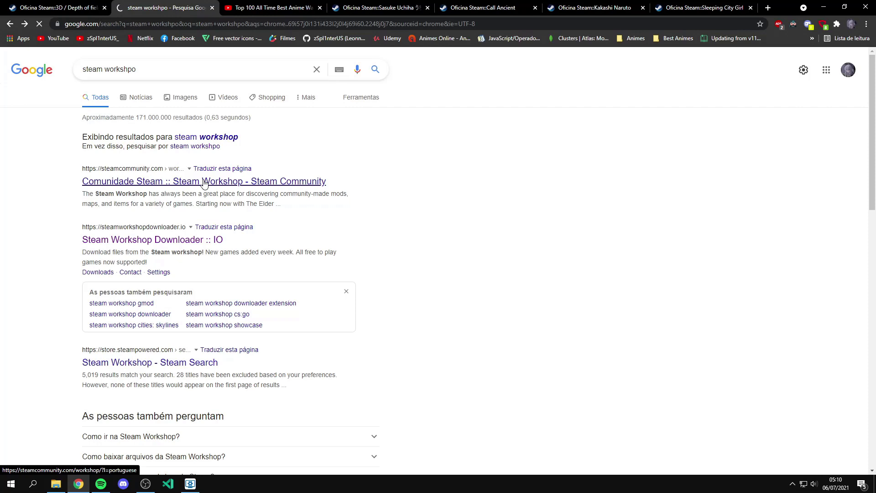
left_click(204, 181)
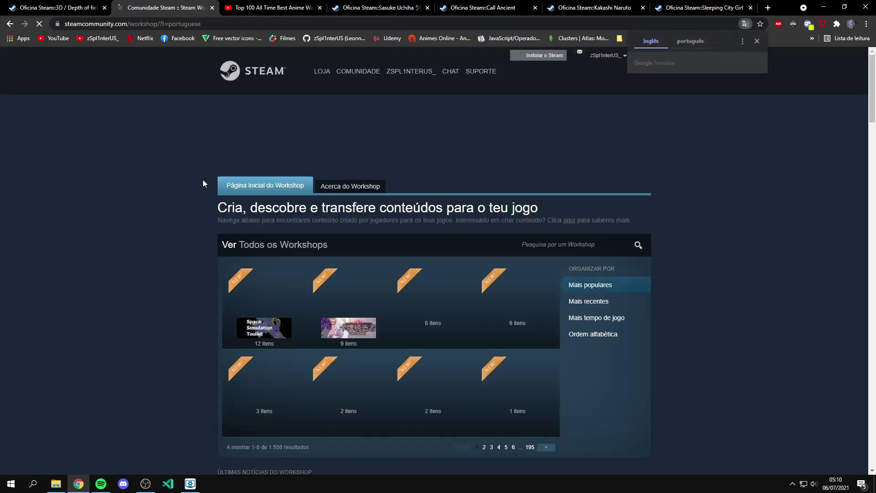
key("alt+Left")
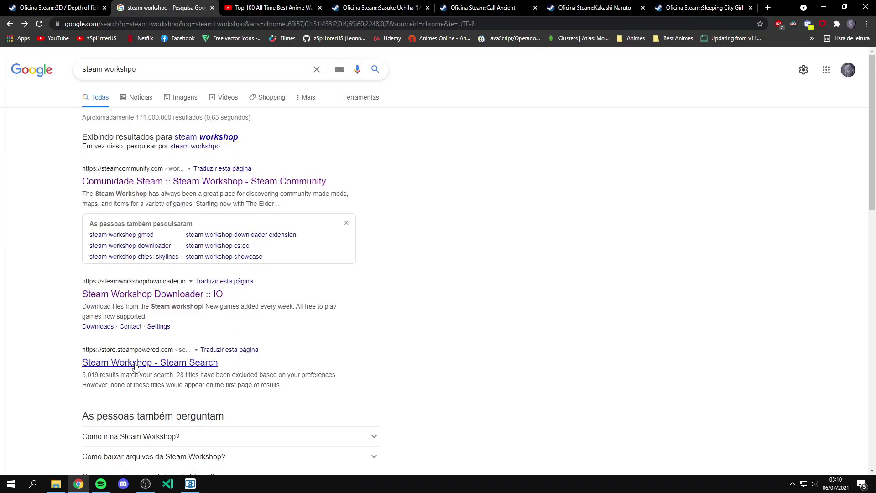
left_click(146, 362)
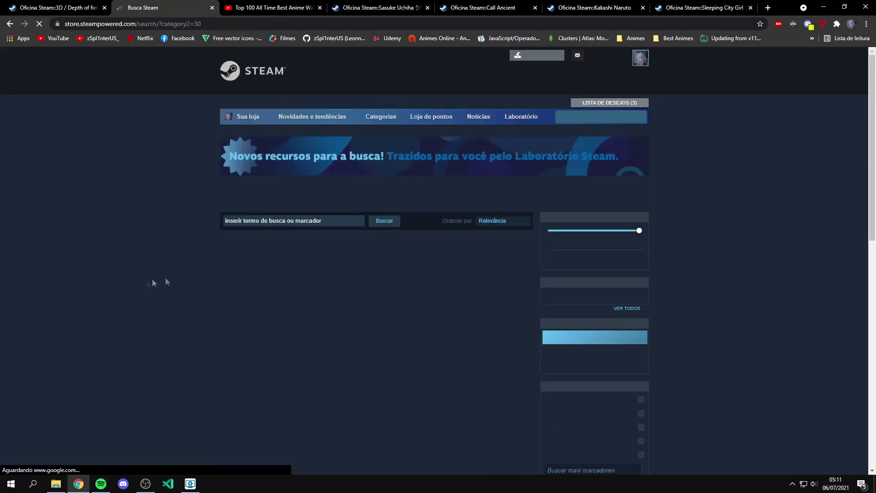
key("alt+Left")
scroll(153, 323, "down", 5)
scroll(156, 360, "down", 3)
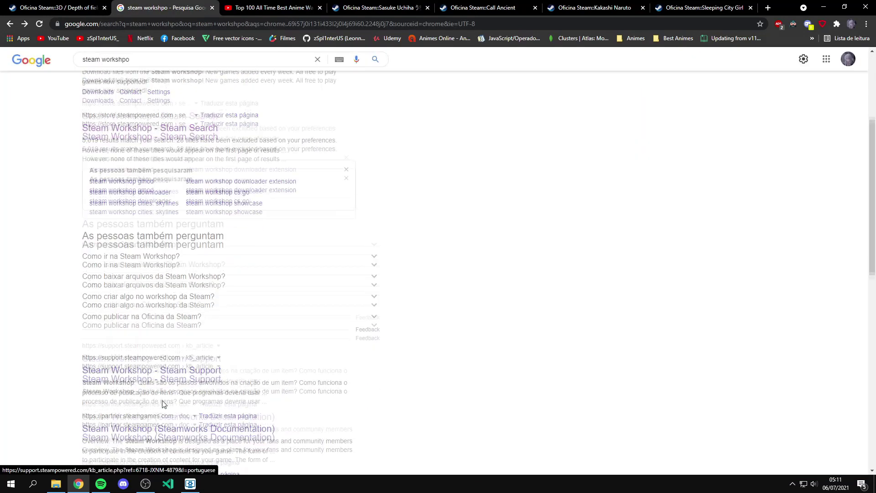
left_click(173, 377)
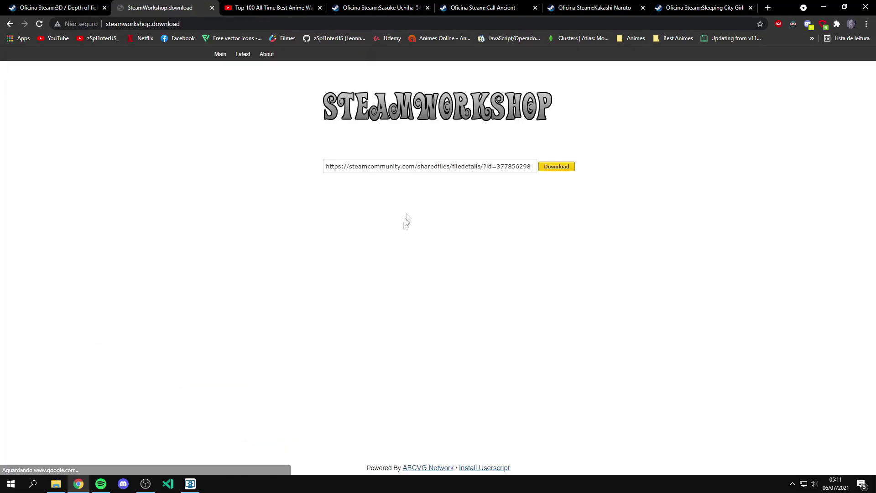
Step: Try to get the Sasuke Uchiha 2K wallpaper on steamworkshop.download using its workshop URL
left_click(437, 161)
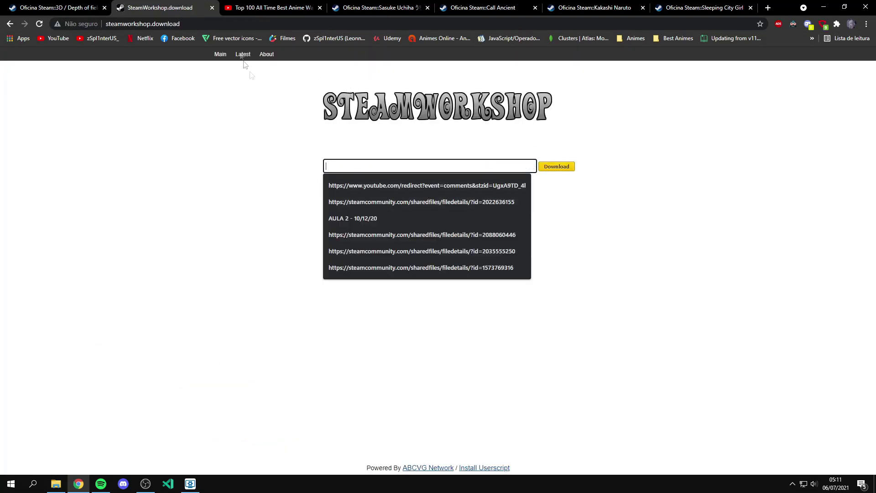
key("ctrl+v")
left_click(566, 167)
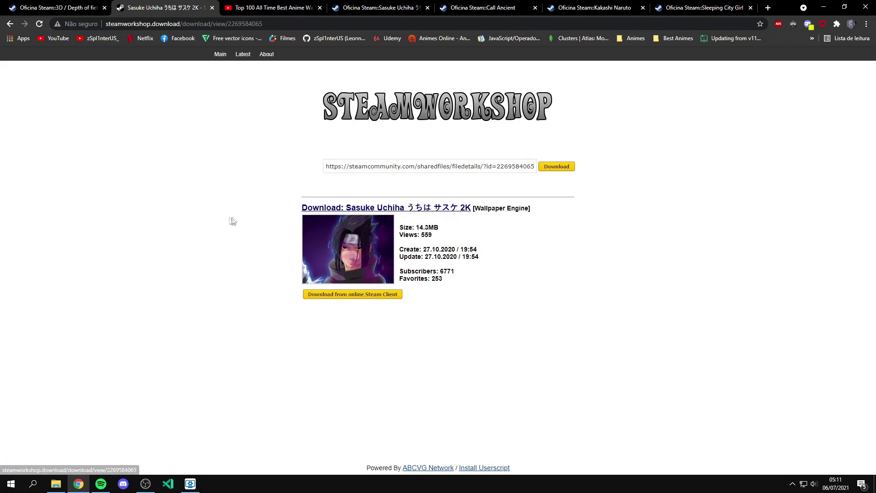
left_click(340, 211)
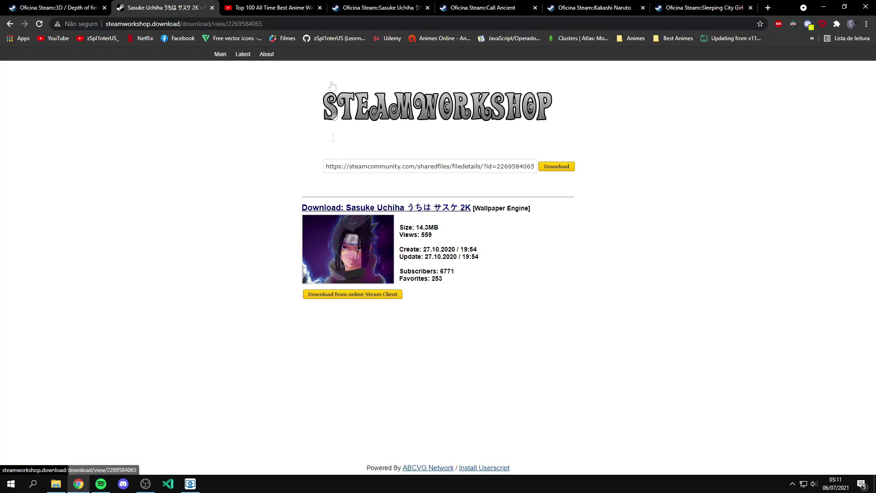
Step: Copy the workshop URL of Call Ancient and look it up on steamworkshop.download in place of the Sasuke Uchiha URL
left_click(307, 8)
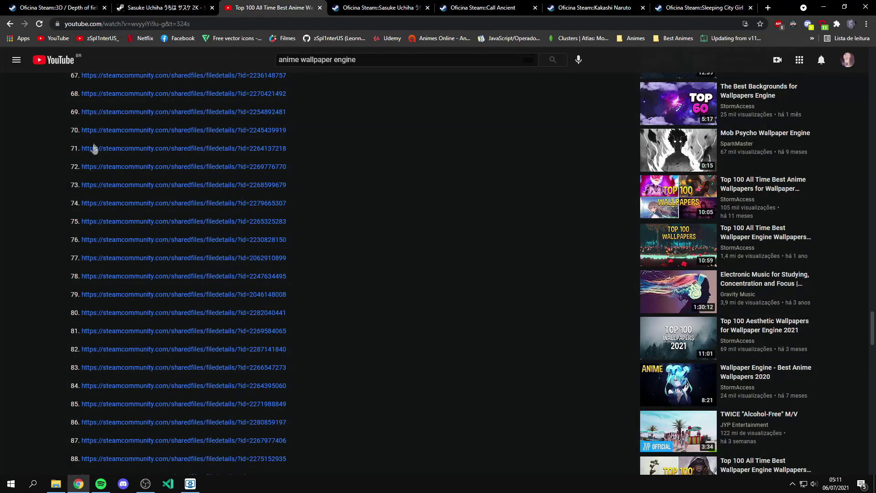
key("ctrl+Tab")
key("ctrl+Tab")
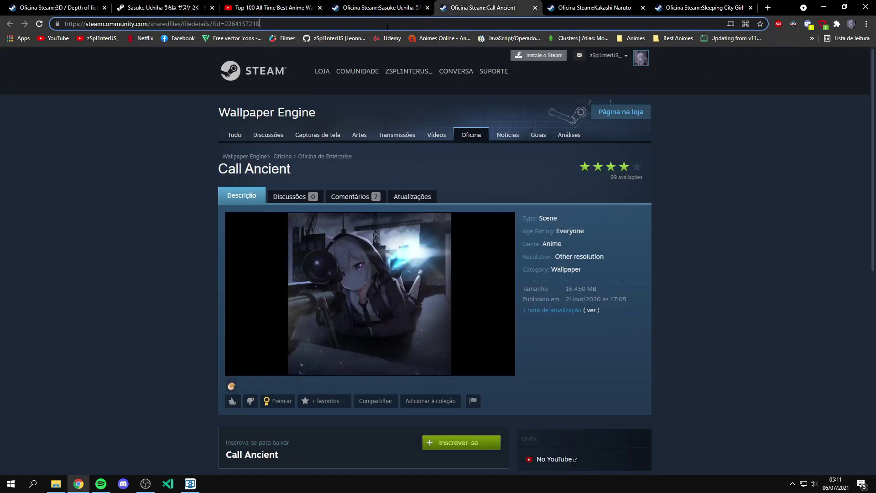
left_click(175, 3)
left_click(381, 166)
key("ctrl+a")
key("BackSpace")
key("ctrl+v")
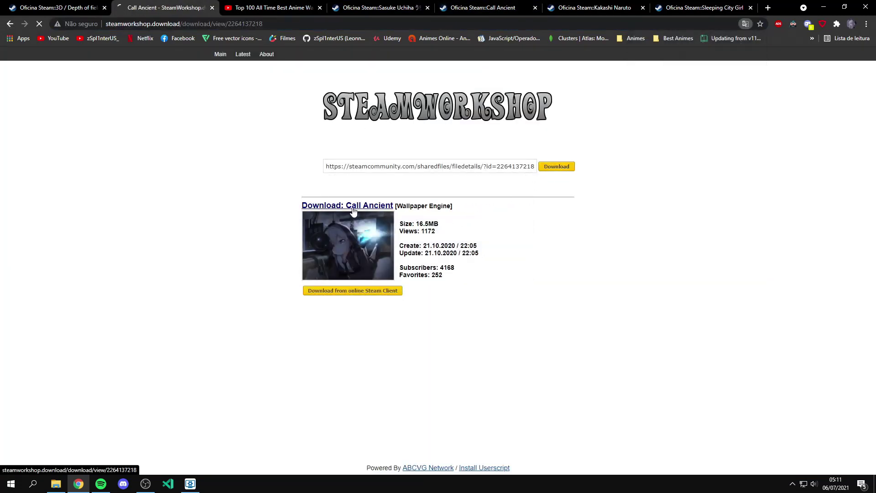
Step: View the Call Ancient preview image, close it, and download 2264137218.zip through Free Download Manager
left_click(364, 262)
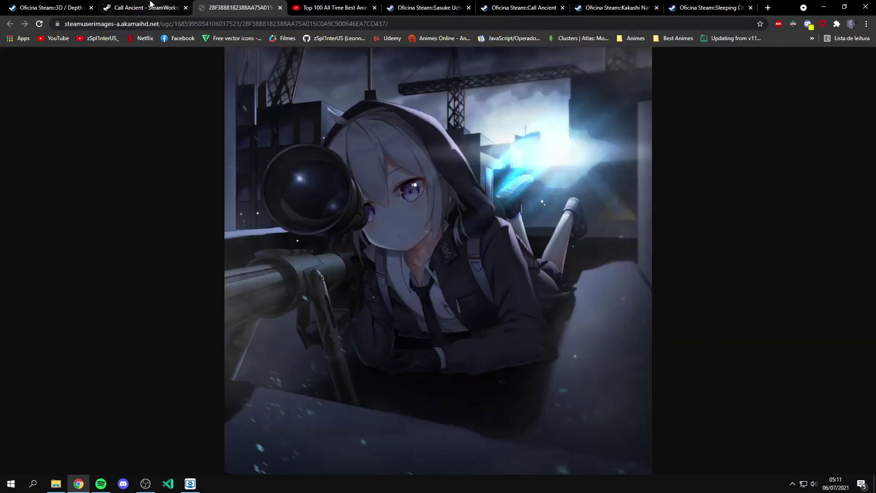
key("ctrl+w")
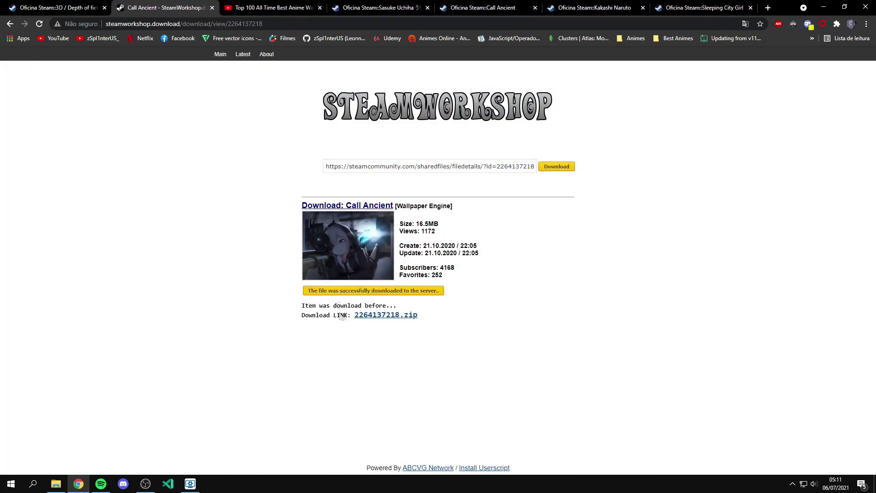
left_click(374, 320)
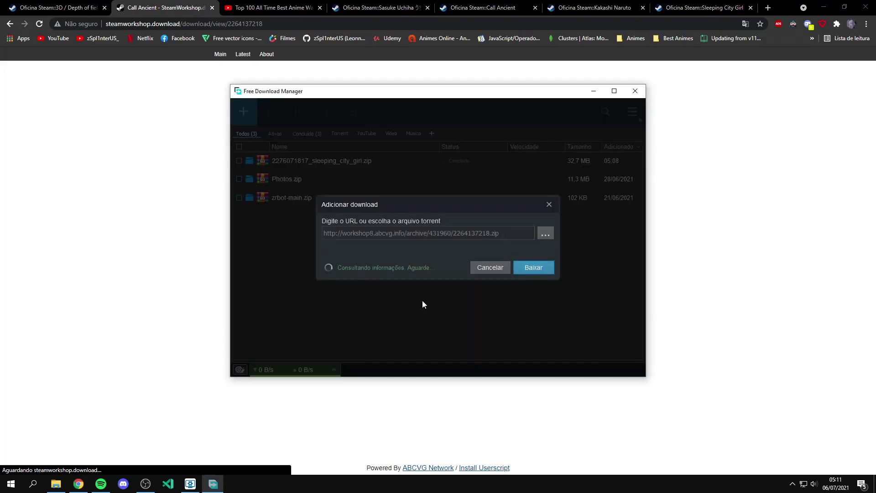
left_click(529, 288)
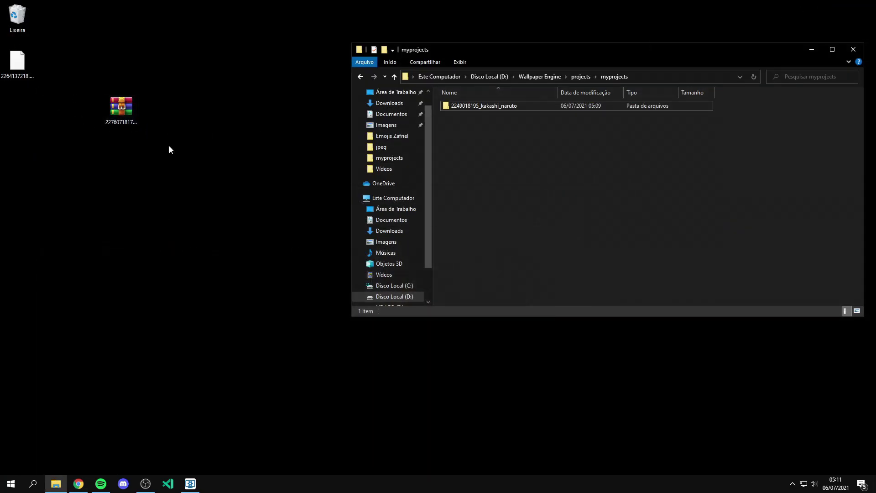
left_click(131, 107)
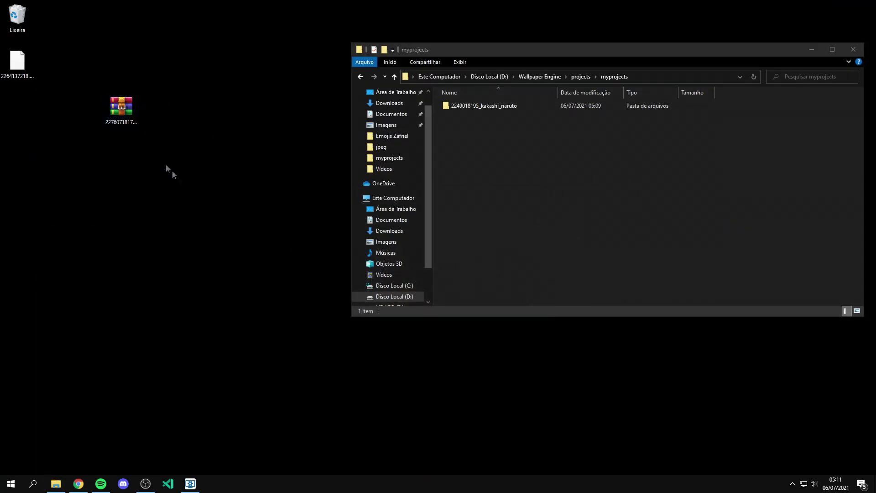
left_click_drag(233, 156, 102, 59)
key("Delete")
Step: Copy 2264137218.zip from the desktop into the myprojects folder and extract it there
left_click(478, 138)
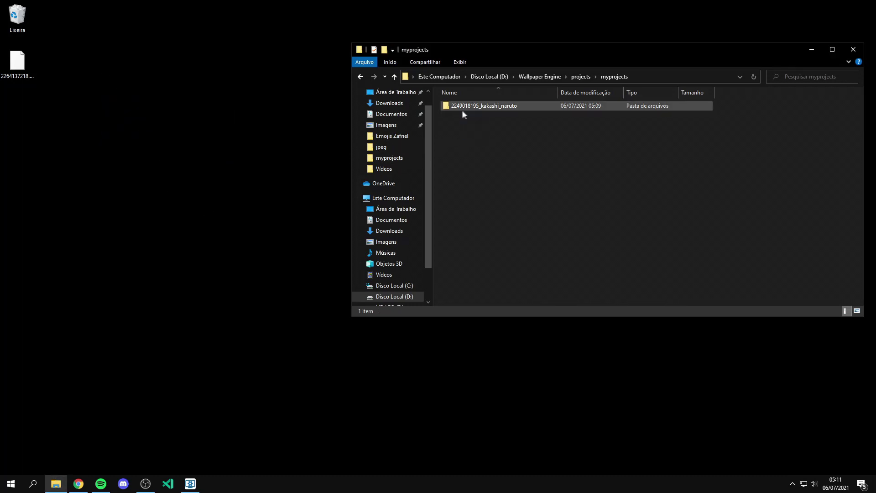
left_click_drag(22, 67, 490, 152)
right_click(467, 118)
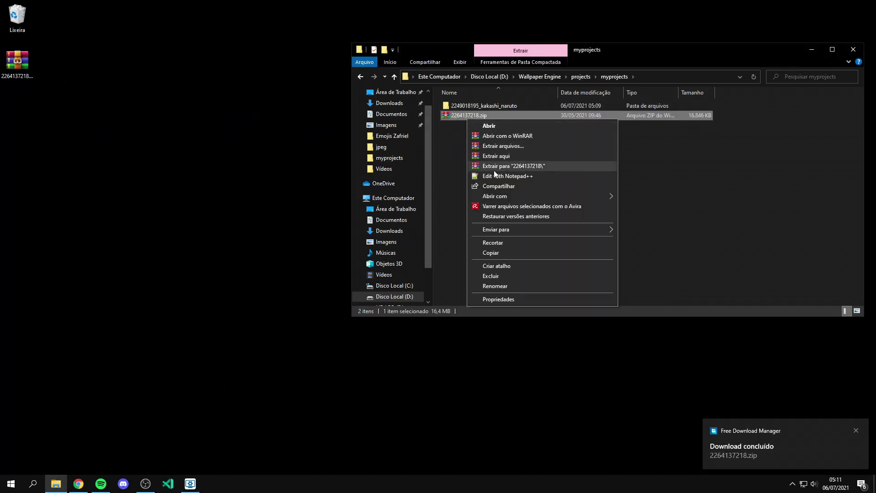
left_click(495, 157)
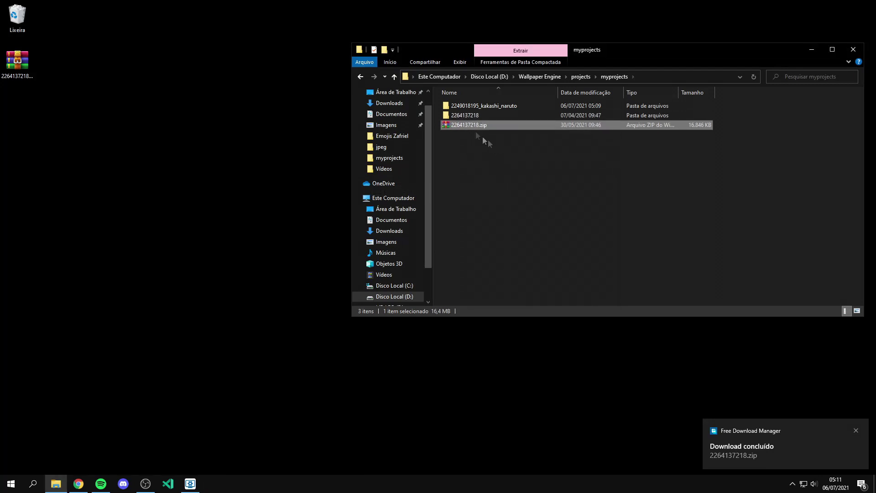
Step: Switch to Wallpaper Engine and select Call Ancient among the installed wallpapers
left_click(191, 484)
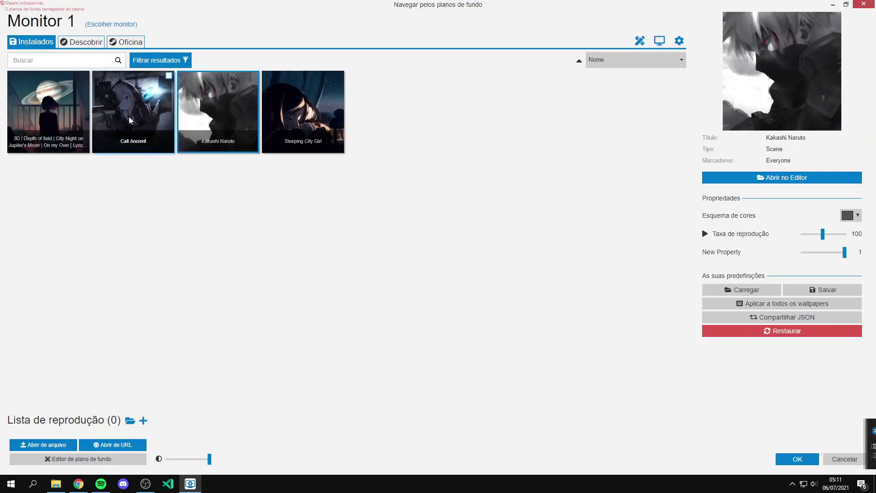
left_click(131, 118)
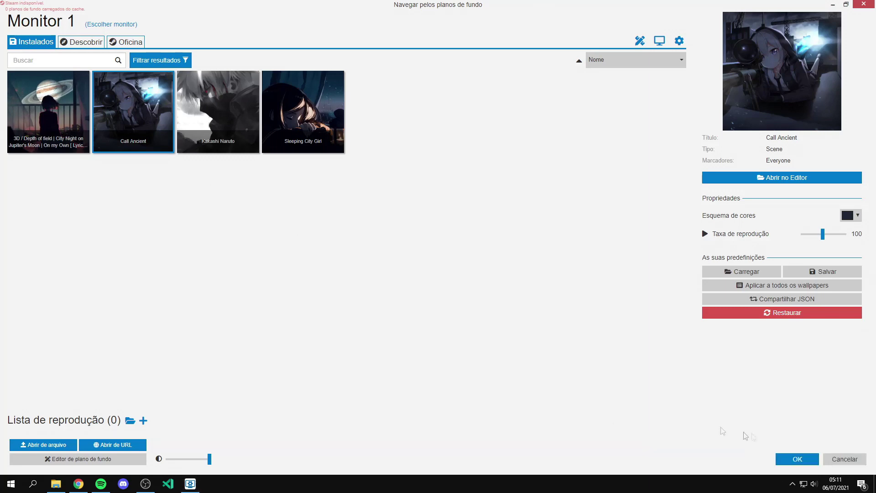
Step: Return to the browser, open link 82 (Genshin Impact Ayaka) from the pinned comment, and close the older wallpapers' workshop pages opened after the video
left_click(78, 484)
left_click(238, 4)
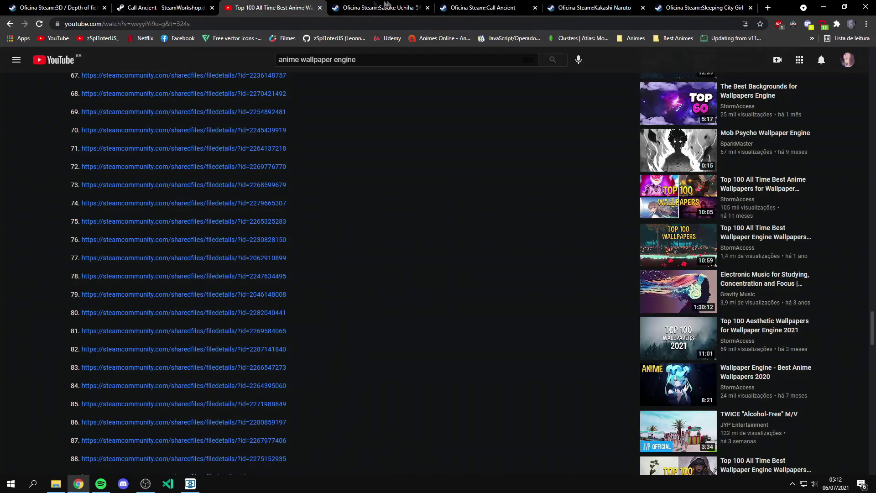
left_click(455, 4)
left_click(566, 5)
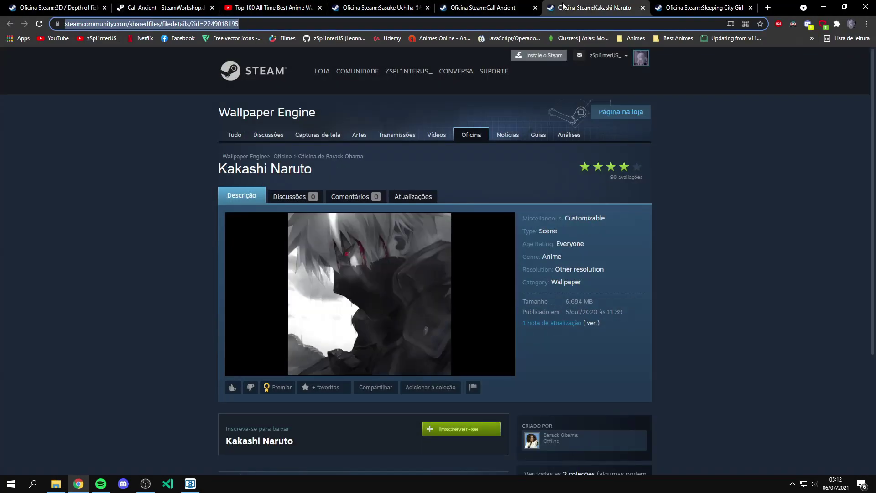
left_click(690, 5)
left_click(274, 7)
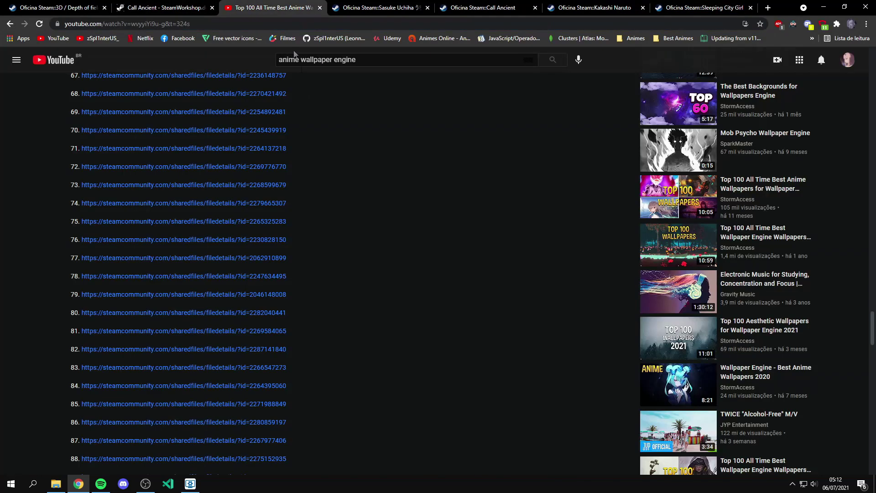
left_click(125, 350)
left_click(411, 10)
key("ctrl+w")
key("ctrl+w")
key("ctrl+w")
key("ctrl+w")
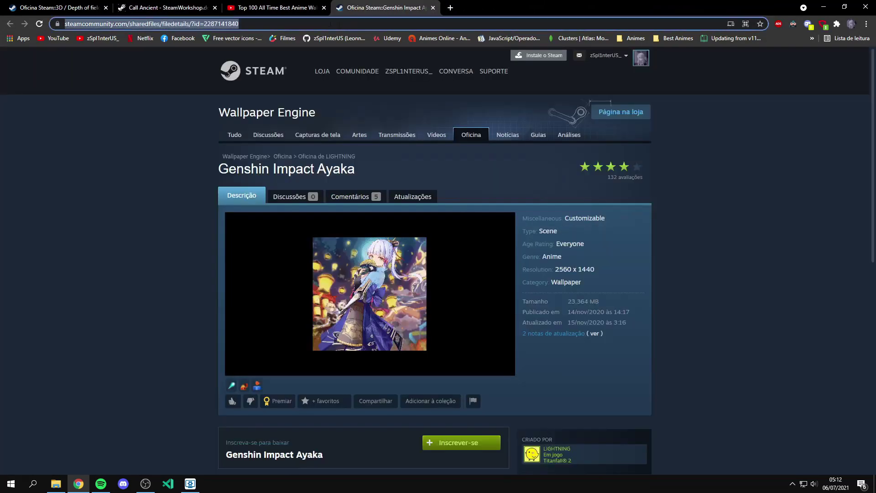
Step: Try to download Genshin Impact Ayaka on steamworkshop.download using its workshop URL
left_click(164, 7)
left_click(372, 169)
key("ctrl+v")
left_click(554, 167)
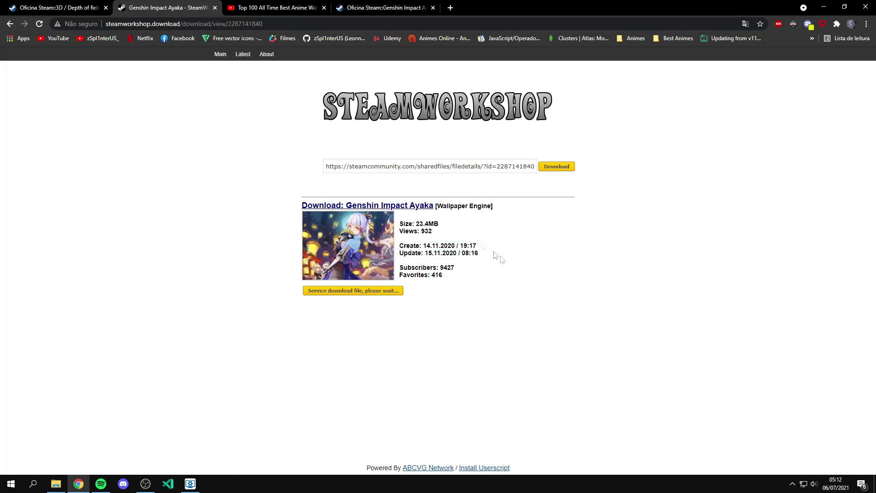
Step: Open link 92 from the video's pinned comment and copy its workshop URL
left_click(242, 2)
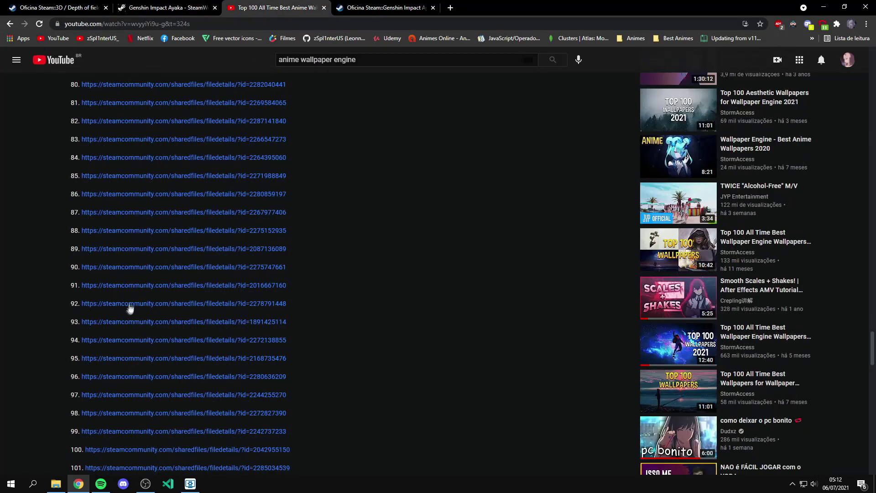
left_click(129, 305)
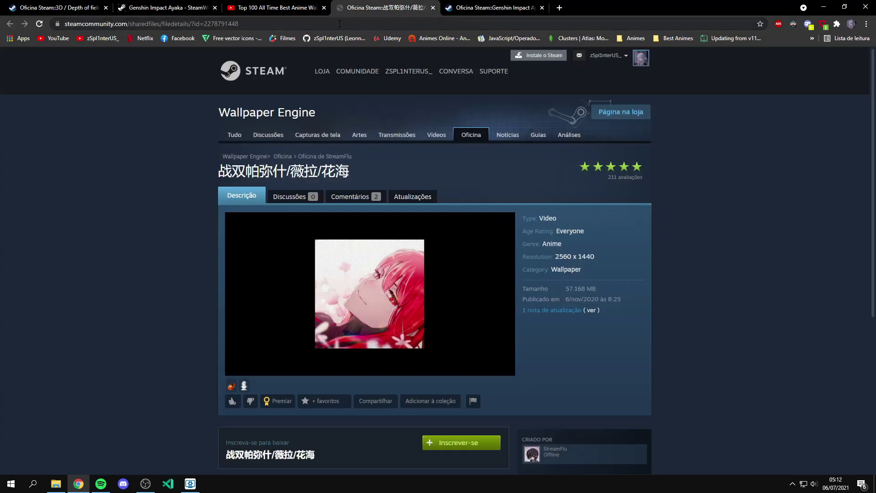
left_click(340, 24)
key("ctrl+c")
left_click(196, 8)
left_click(395, 166)
key("ctrl+v")
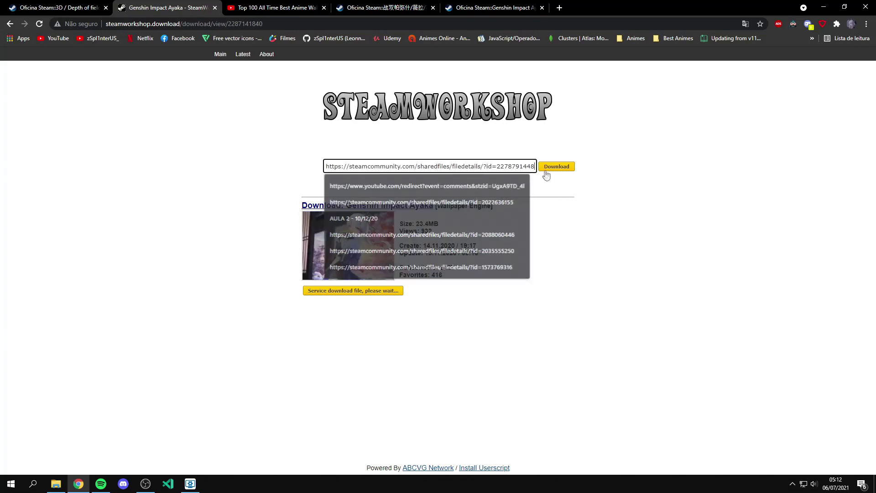
left_click(546, 168)
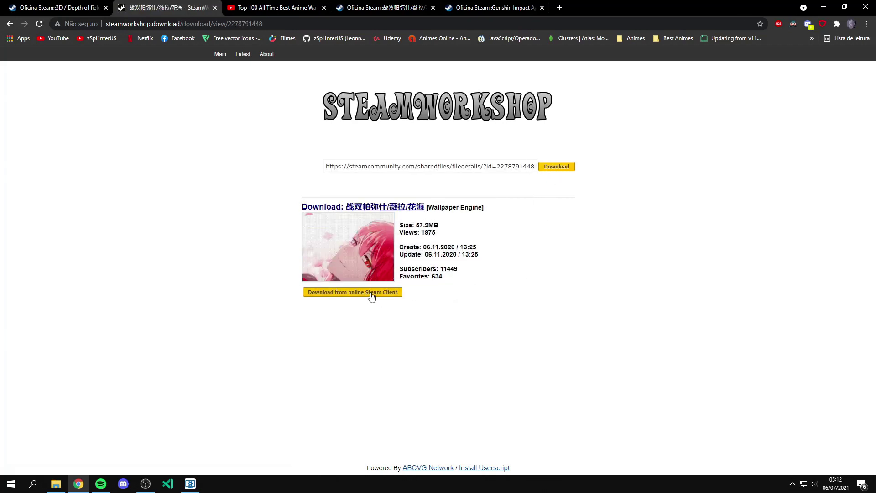
left_click(372, 294)
left_click(378, 317)
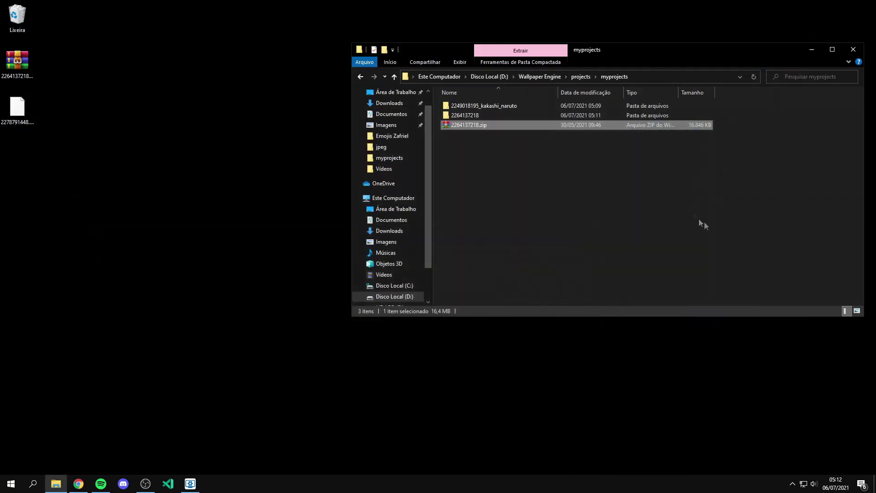
left_click_drag(519, 158, 513, 141)
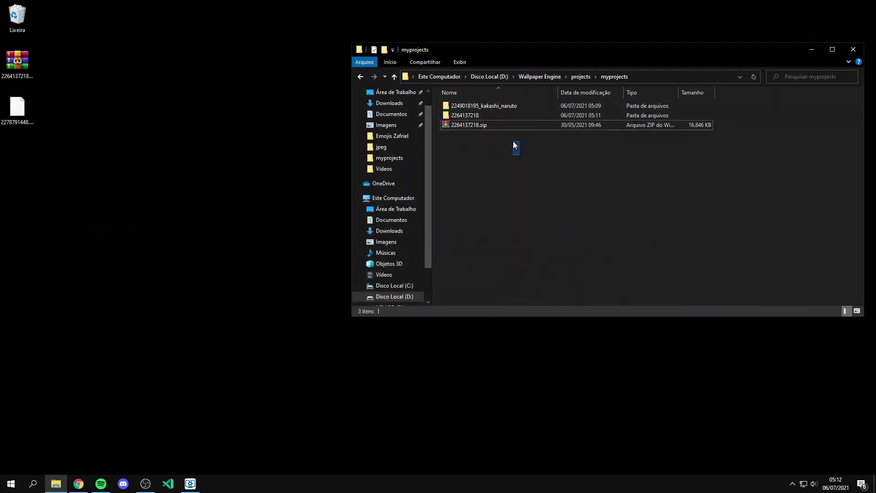
left_click(479, 108)
key("Delete")
left_click(478, 117)
key("Delete")
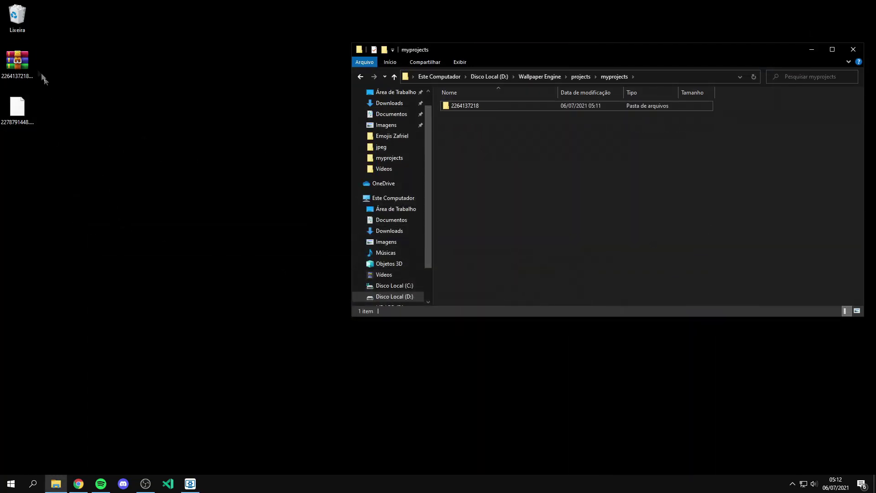
Step: Move the downloaded 2278791448.zip from the desktop into myprojects and extract it there
left_click(68, 106)
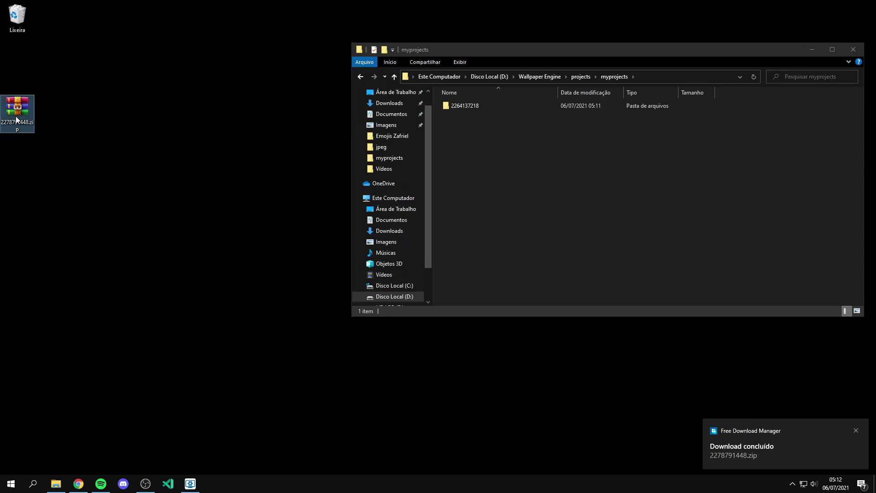
left_click_drag(524, 172, 521, 169)
right_click(478, 120)
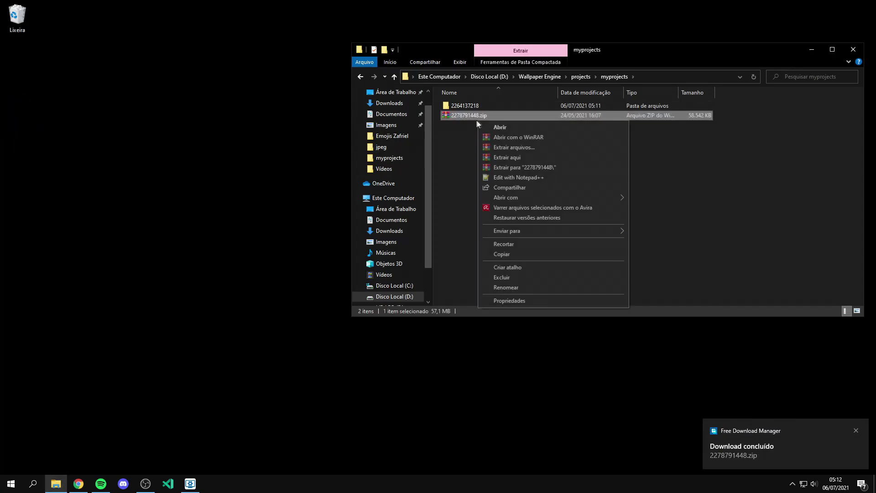
left_click(502, 157)
Step: Switch to Wallpaper Engine, select the red-haired girl wallpaper, and clear the open windows to view it on the desktop
left_click(191, 484)
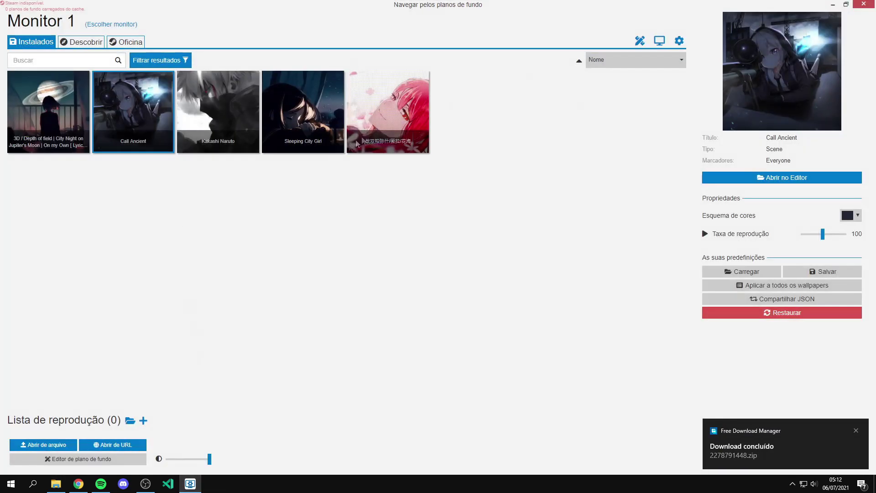
left_click(377, 127)
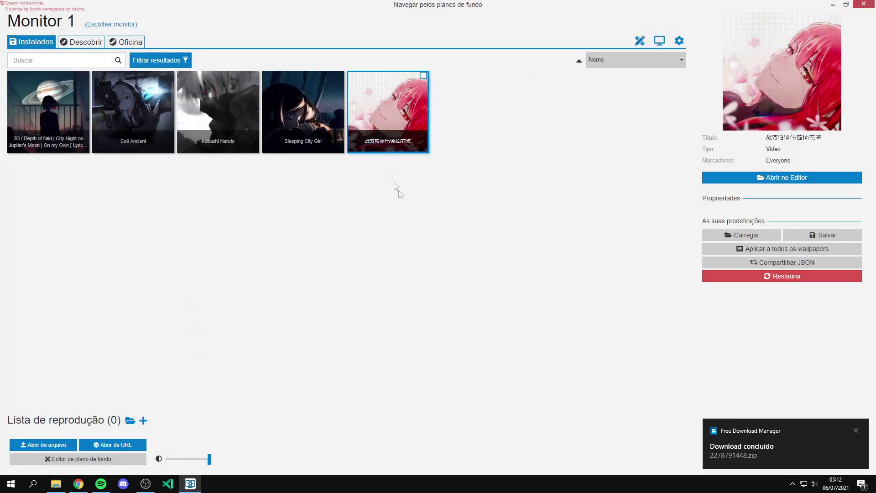
left_click(832, 5)
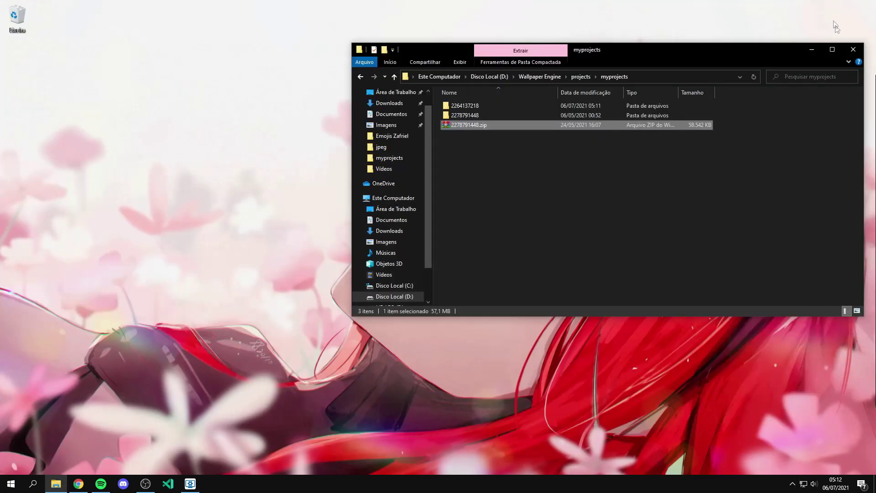
left_click(854, 50)
left_click_drag(397, 132, 190, 176)
left_click_drag(199, 238, 301, 167)
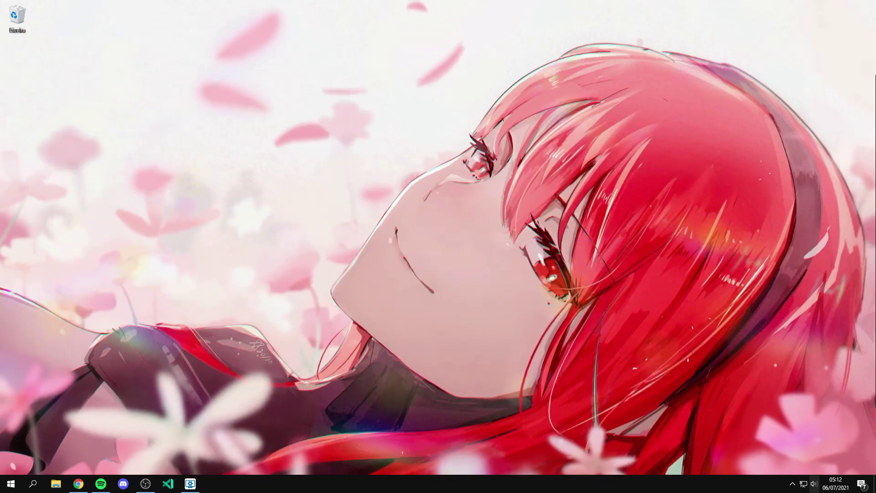
Step: Reopen Wallpaper Engine's installed wallpapers browser and minimize it again
left_click(793, 484)
right_click(820, 466)
left_click(801, 372)
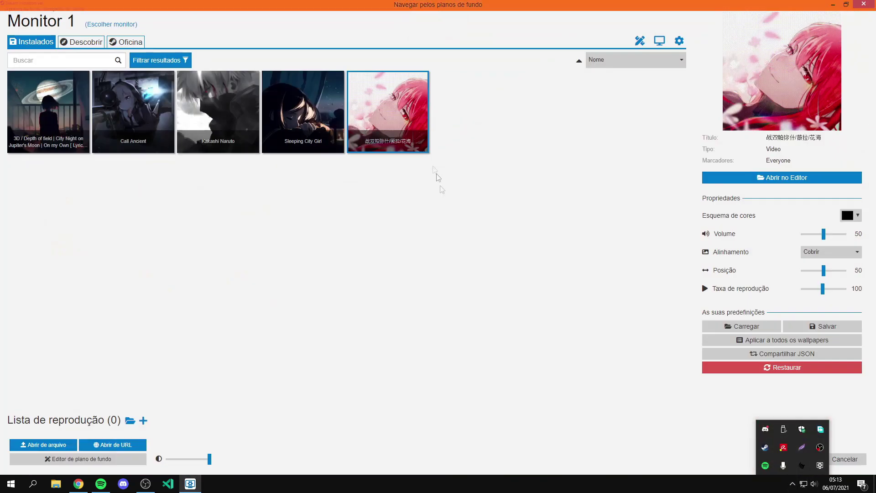
left_click(833, 5)
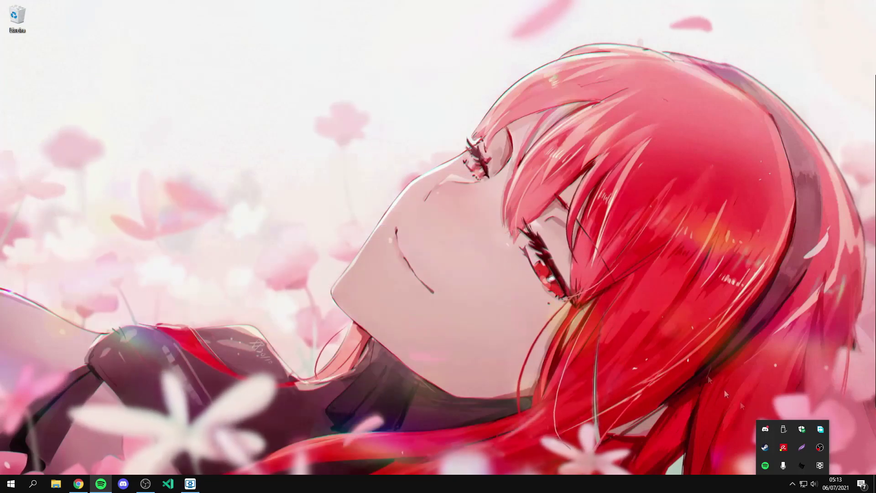
Step: Review Wallpaper Engine's performance and quality settings, accept them, and inspect the animated wallpaper on the desktop
left_click(820, 466)
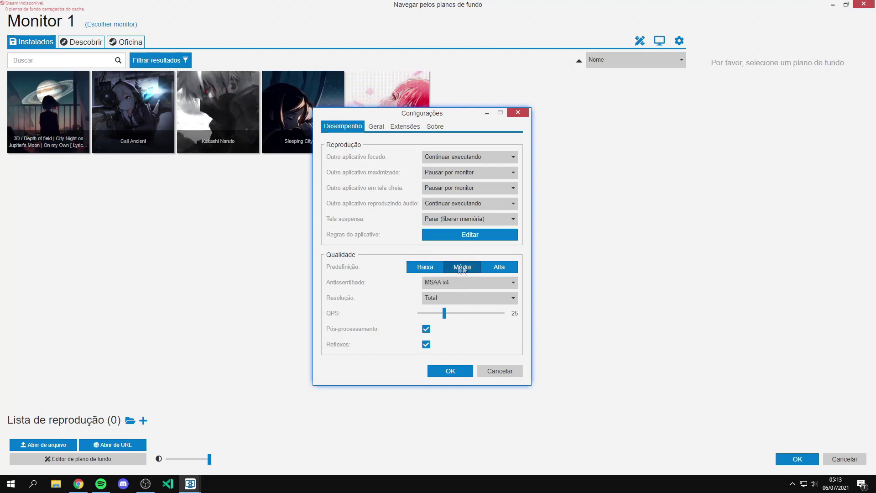
left_click(451, 371)
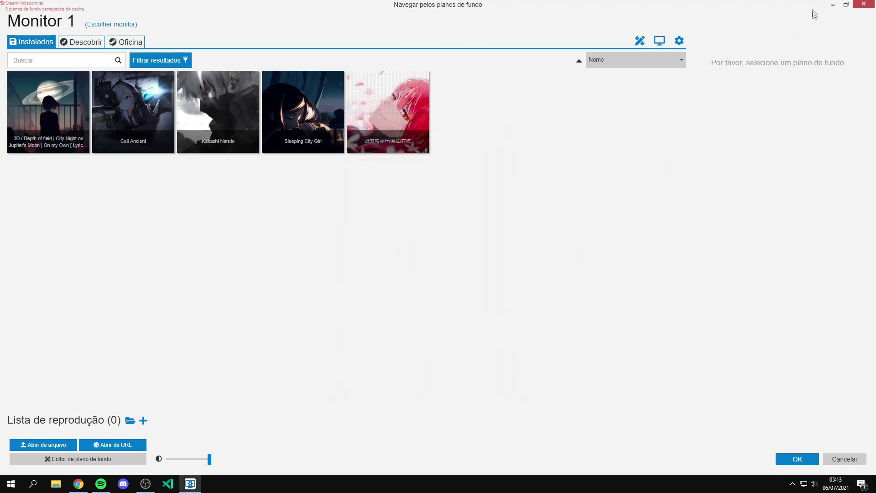
left_click(834, 4)
left_click_drag(539, 385, 276, 101)
left_click_drag(267, 92, 486, 309)
left_click_drag(214, 54, 356, 263)
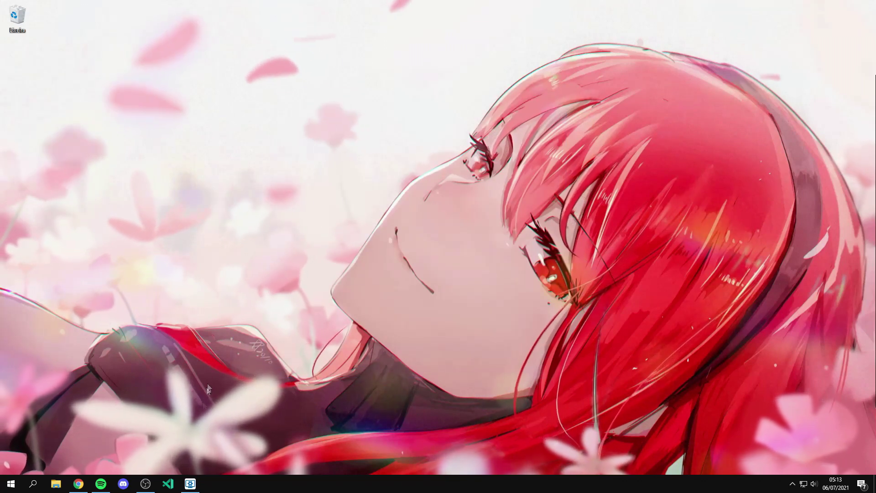
Step: Set the frame rate (QPS) to 60 in the quality settings, check the desktop, and cancel out of the wallpaper browser
left_click(190, 484)
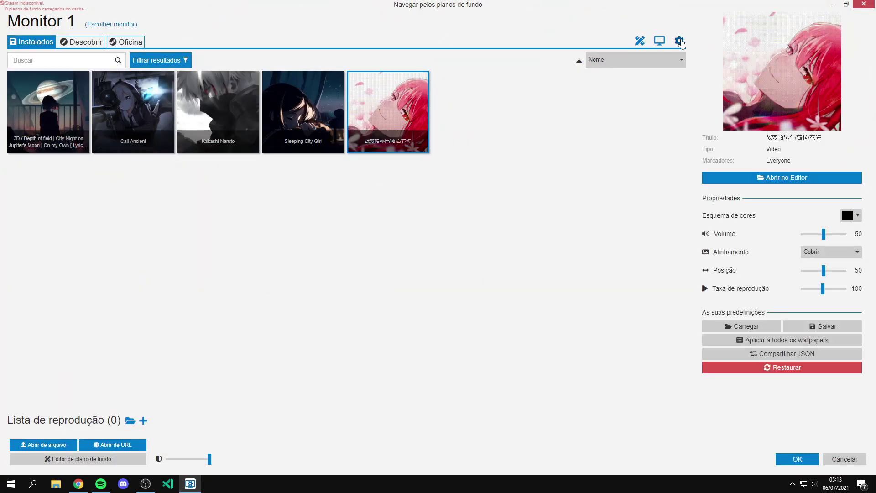
left_click(498, 263)
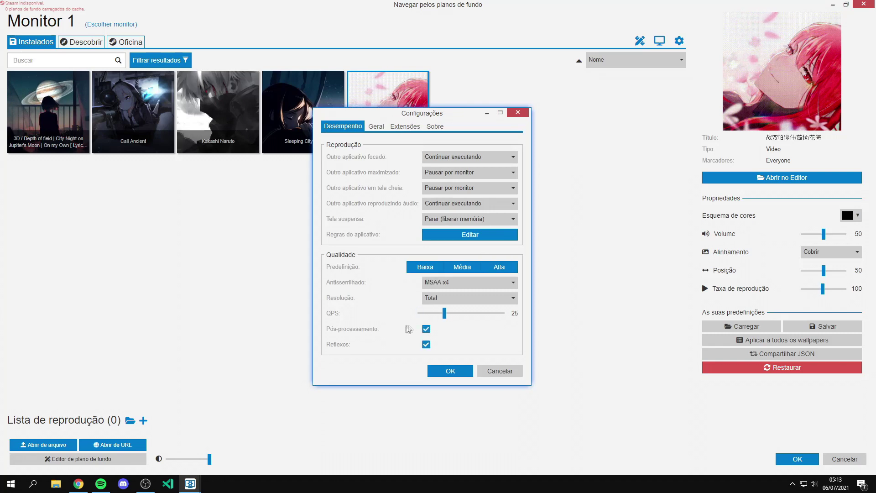
left_click_drag(444, 314, 477, 315)
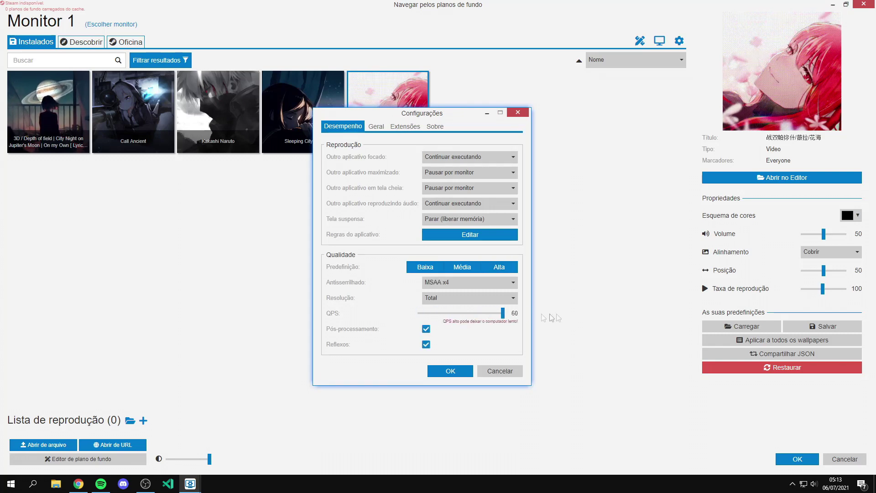
left_click(449, 370)
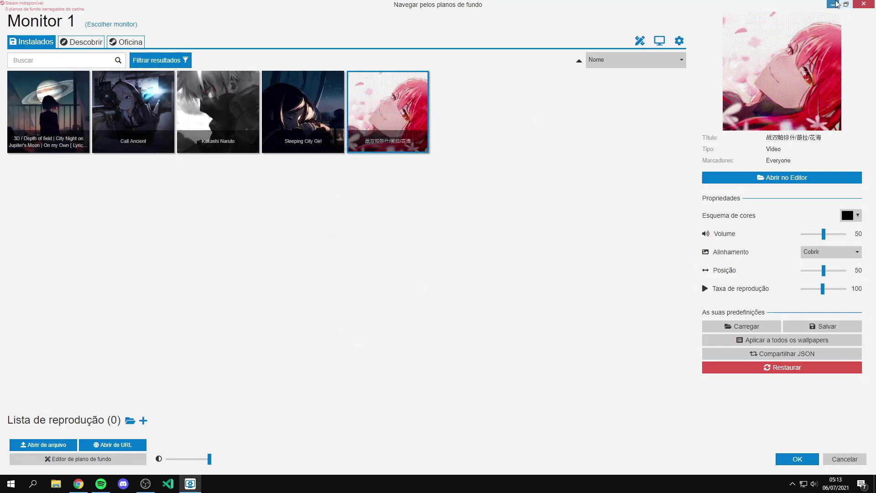
left_click(836, 3)
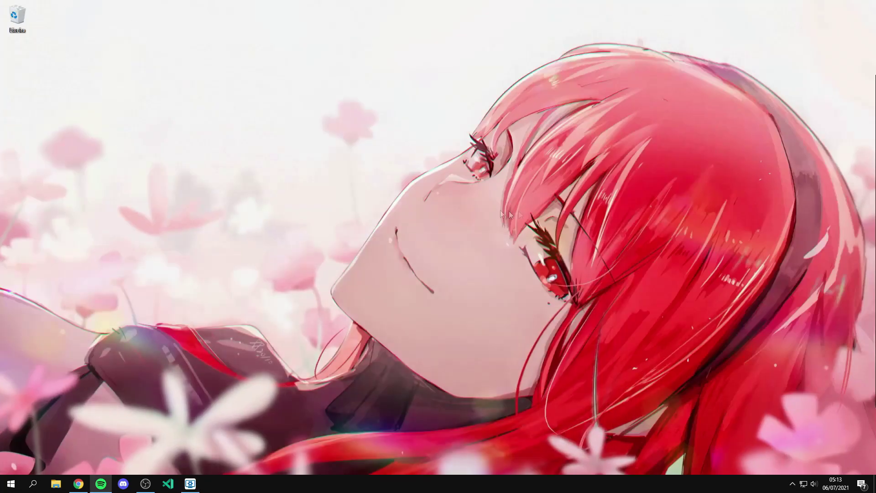
left_click(192, 488)
left_click(839, 459)
key("super")
type("painel")
key("Return")
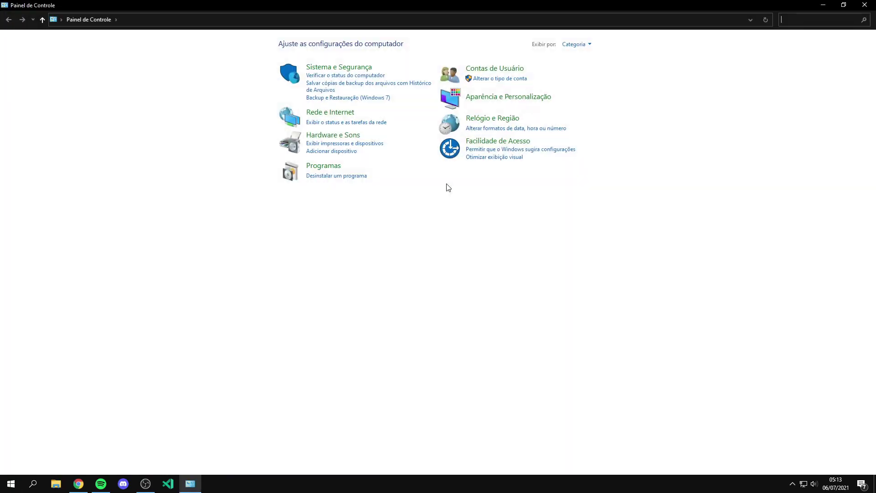
left_click(864, 4)
Step: Open Disco Local (D:) in File Explorer
left_click(64, 482)
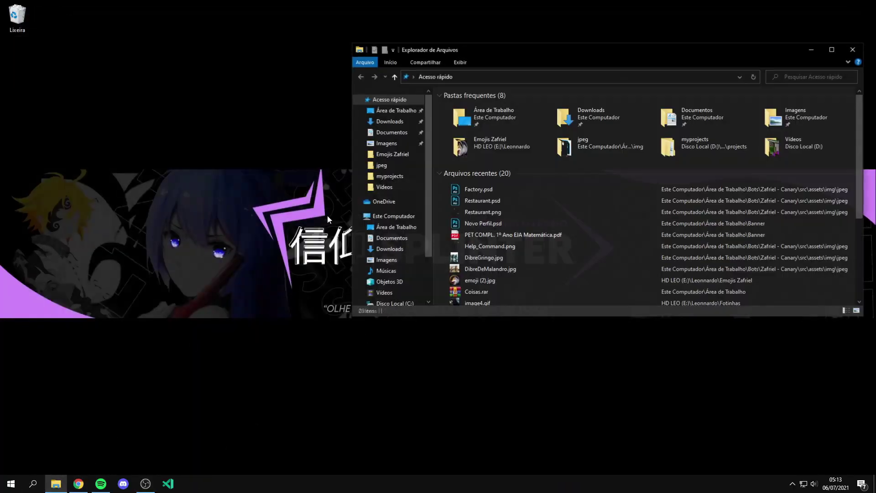
left_click(397, 216)
double_click(614, 210)
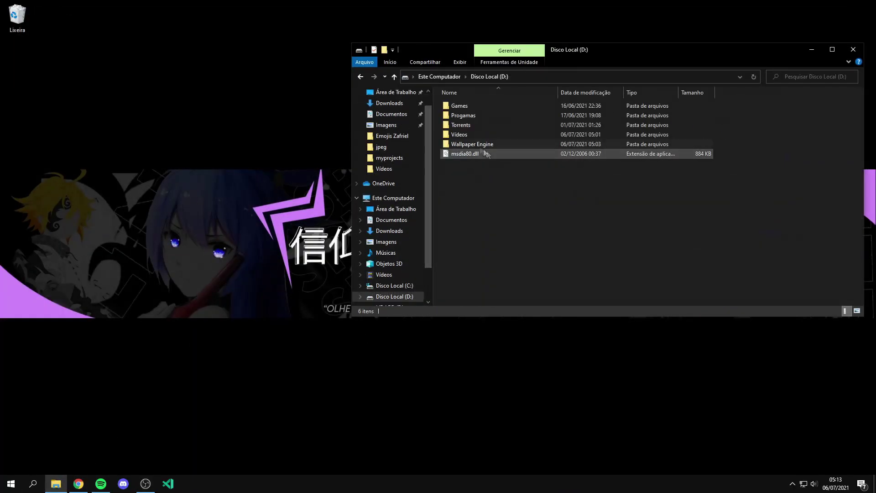
Step: Try to delete the Wallpaper Engine folder from drive D:, with one retry
left_click(475, 145)
key("Delete")
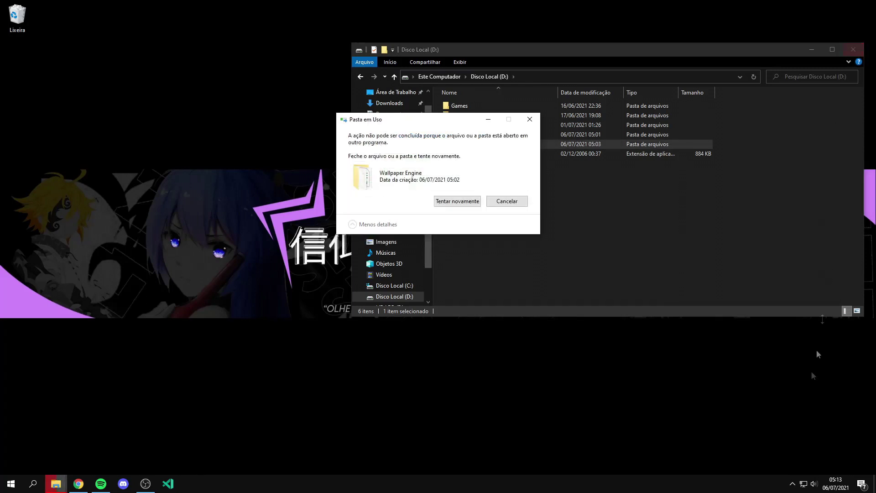
left_click(458, 201)
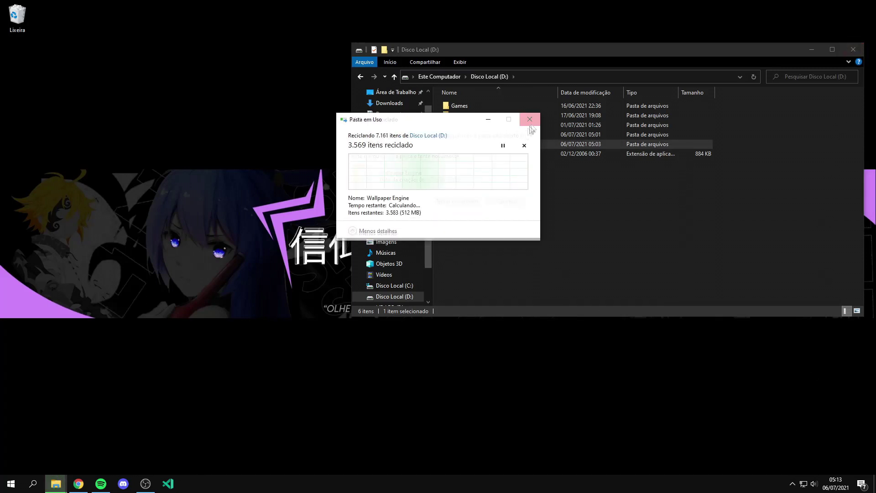
left_click(509, 202)
Step: Quit the Wallpaper Engine instance still running in the background
left_click(791, 485)
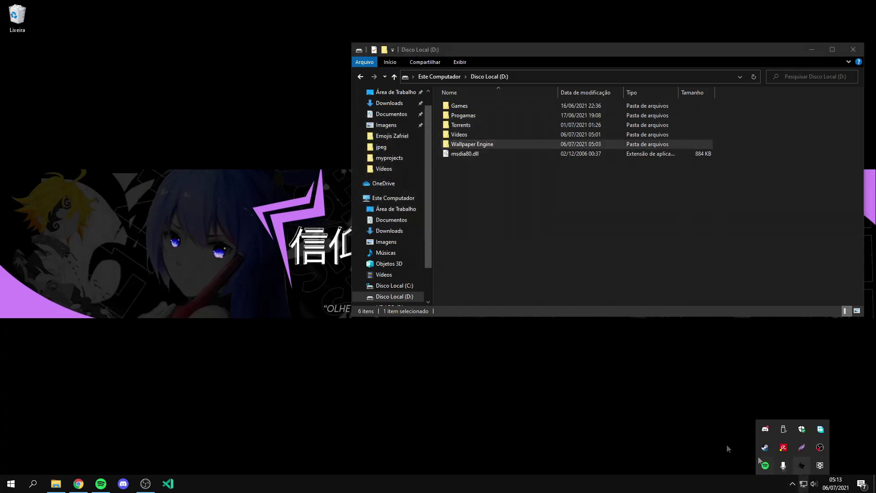
left_click(657, 405)
left_click(793, 484)
right_click(818, 465)
left_click(815, 460)
Step: Try again to delete the Wallpaper Engine folder after quitting the program
left_click_drag(542, 205, 455, 144)
left_click(466, 147)
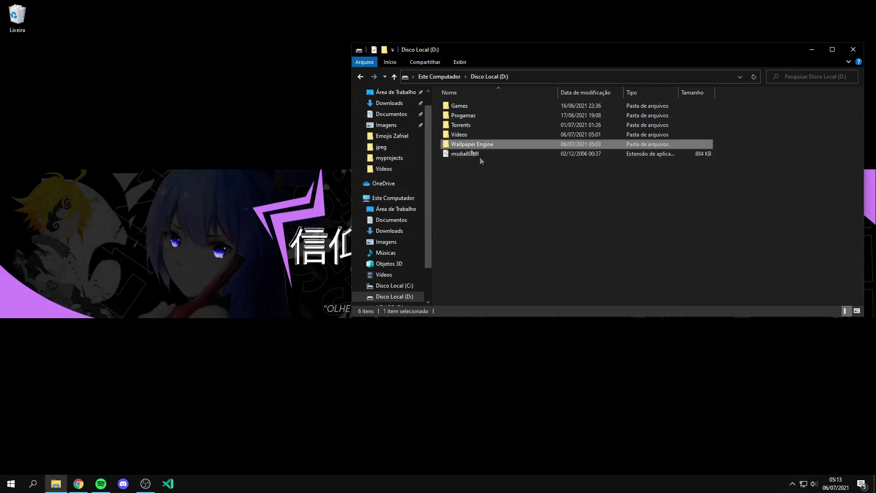
key("Delete")
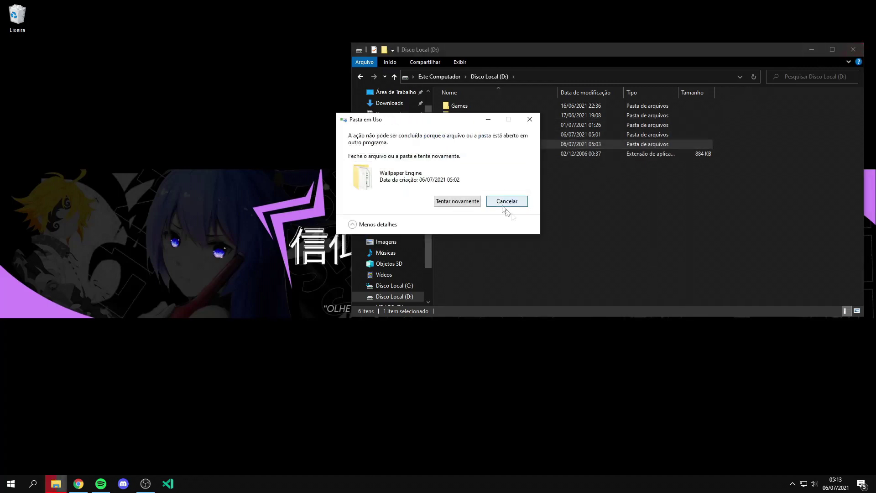
left_click(502, 204)
Step: Open Task Manager and look through the running processes for anything related to Wallpaper Engine
key("ctrl+shift+Escape")
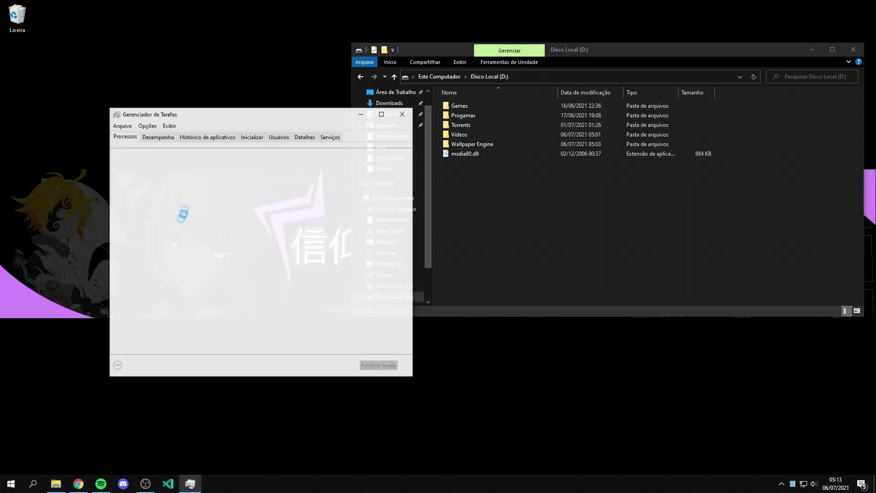
scroll(217, 268, "down", 15)
scroll(196, 270, "down", 5)
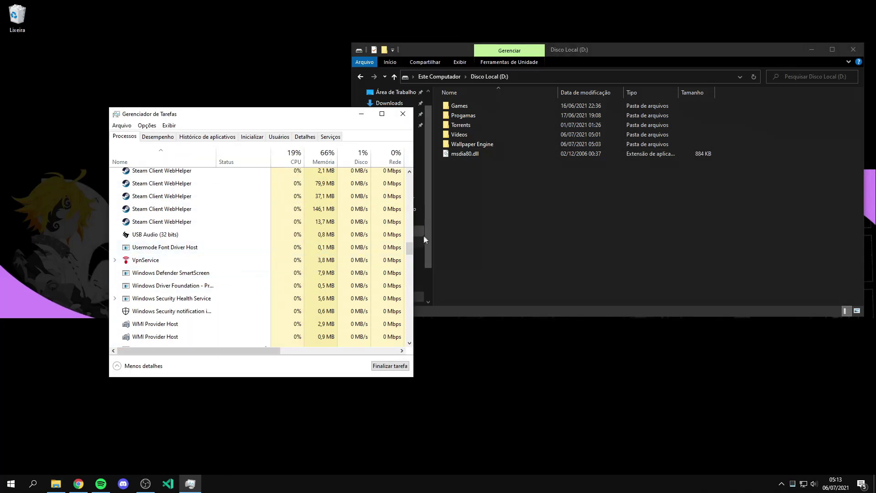
Step: Delete the Wallpaper Engine folder from drive D: and close Task Manager
left_click(494, 144)
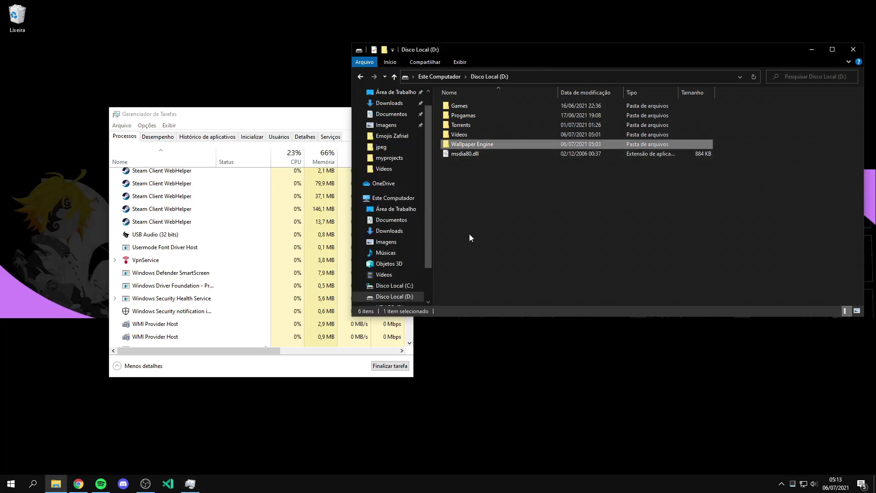
key("Delete")
left_click(269, 131)
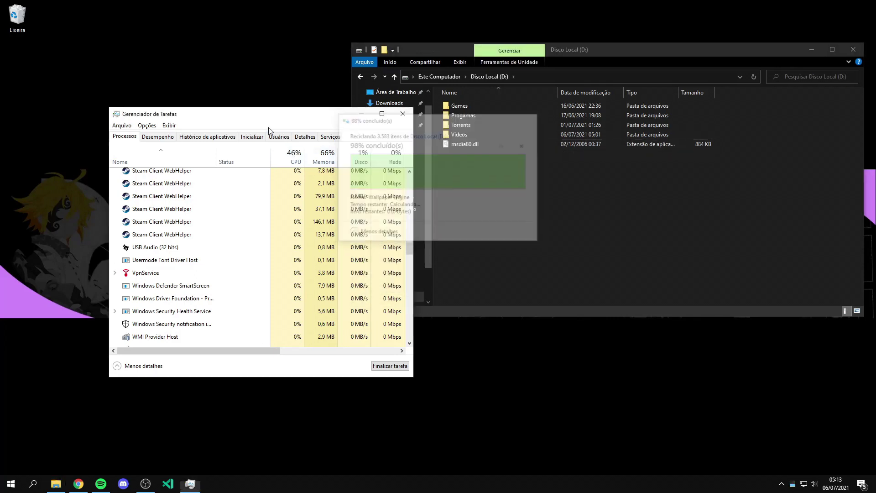
left_click(404, 114)
Step: Empty the Recycle Bin and close the File Explorer window
right_click(29, 21)
left_click(60, 39)
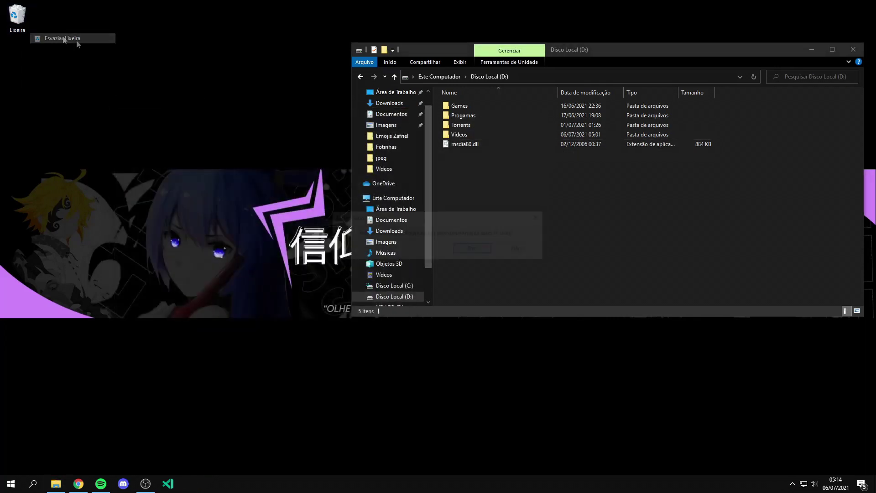
key("Return")
left_click(854, 50)
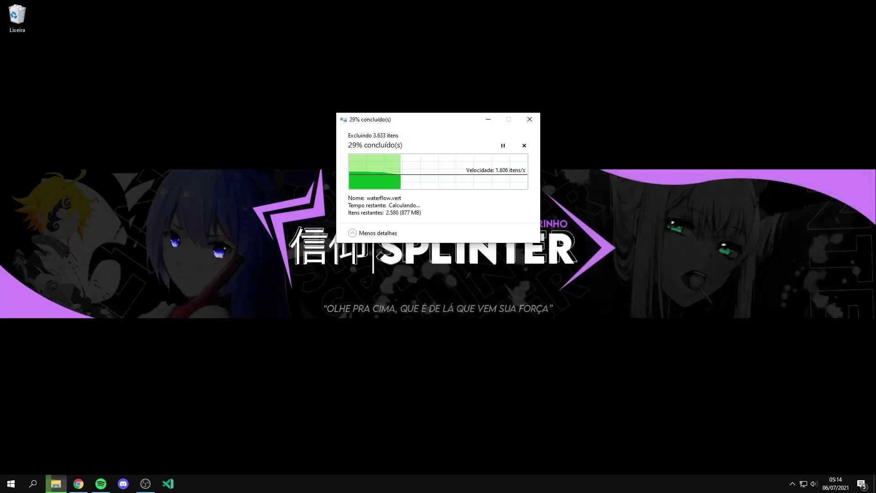
Step: Open Steam and start installing Wallpaper Engine on drive D: with desktop and Start menu shortcuts
left_click(793, 484)
double_click(766, 448)
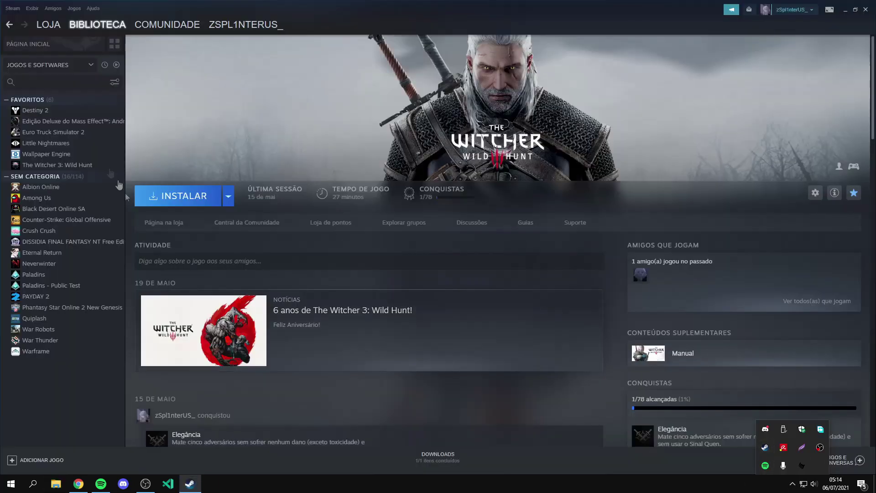
left_click(44, 154)
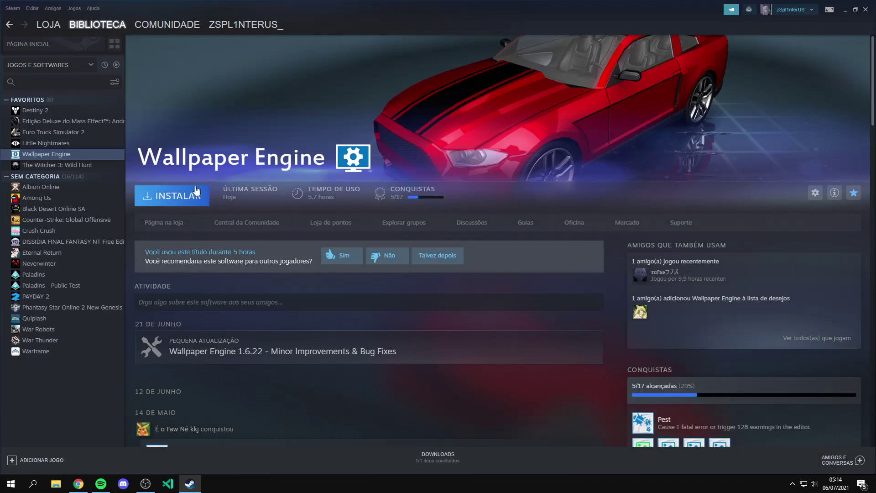
left_click(200, 199)
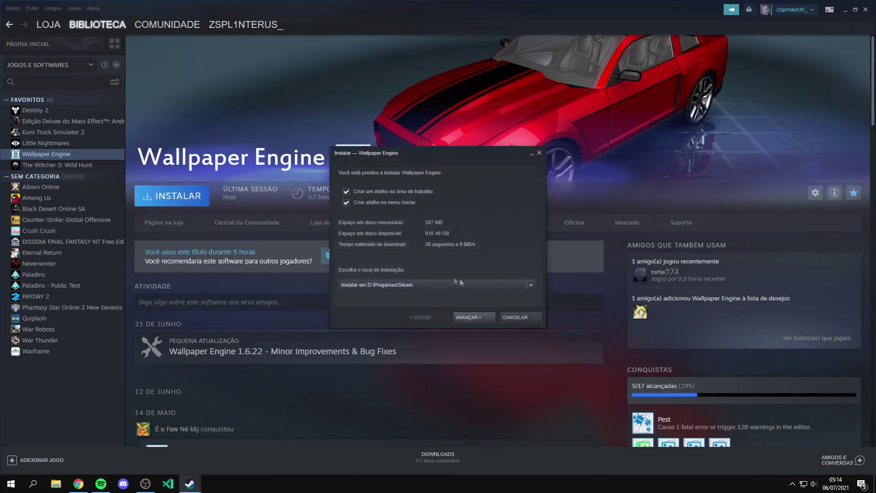
left_click(464, 315)
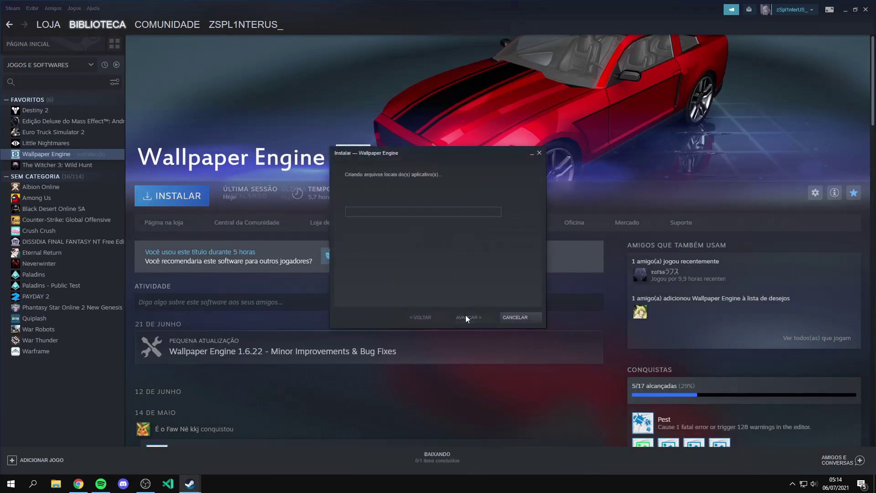
Step: Close the Steam and Chrome windows
left_click(867, 9)
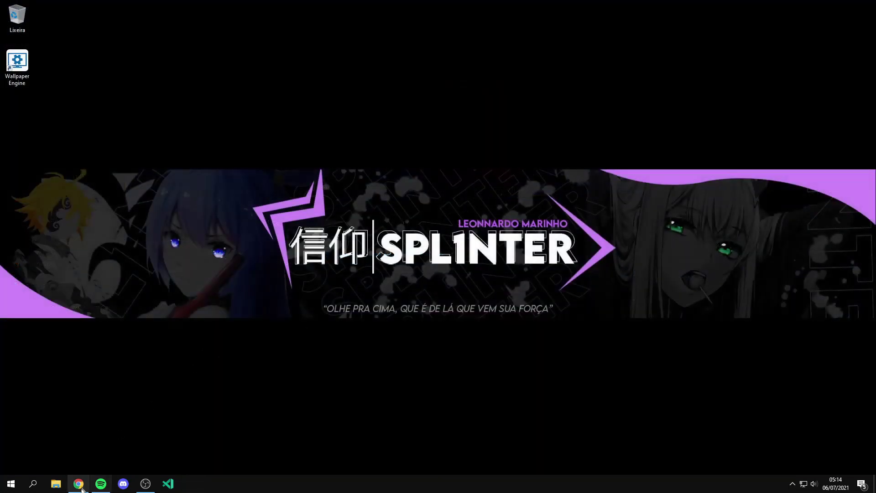
left_click(78, 484)
left_click(866, 6)
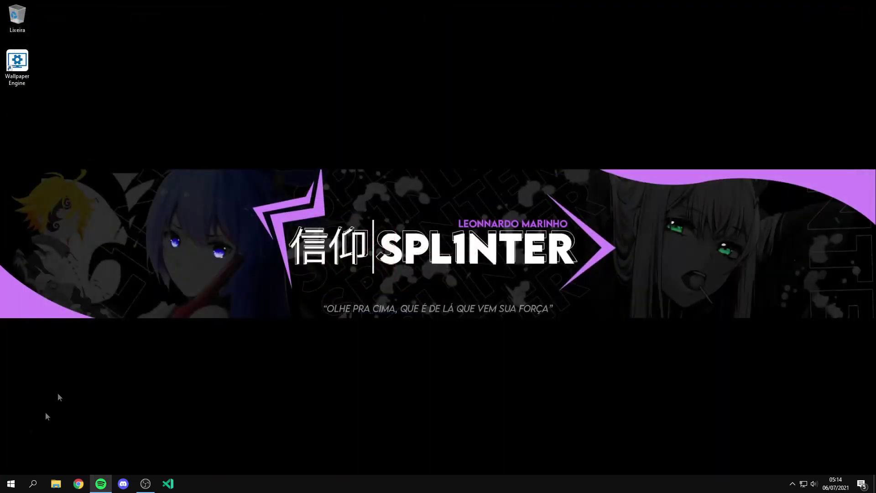
Step: Find and open the Microsoft Store through the Windows search
key("super")
type("mirco")
key("BackSpace")
key("BackSpace")
key("BackSpace")
type("crosof")
key("Return")
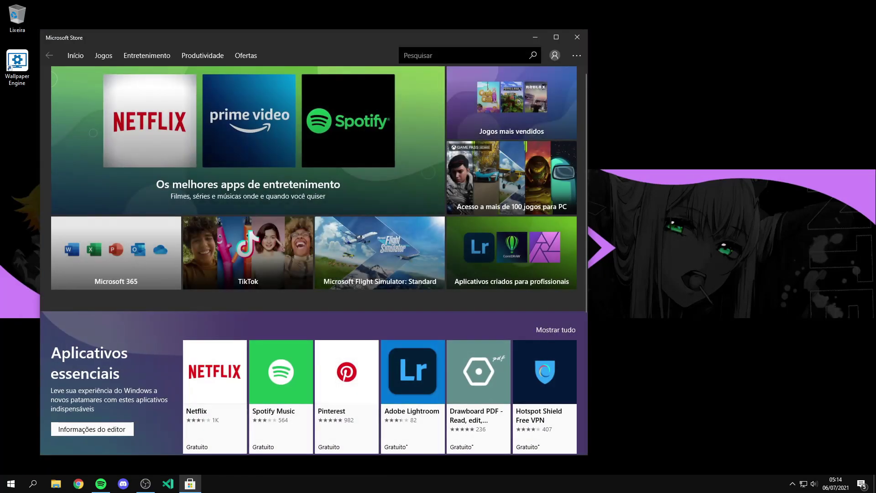
Step: Install TranslucentTB from the Microsoft Store and close the store window
left_click(443, 60)
type("tran")
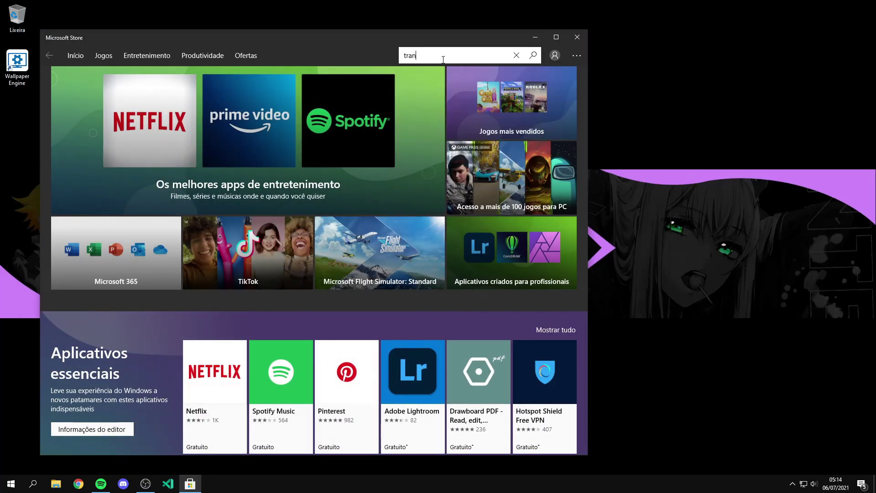
left_click(458, 83)
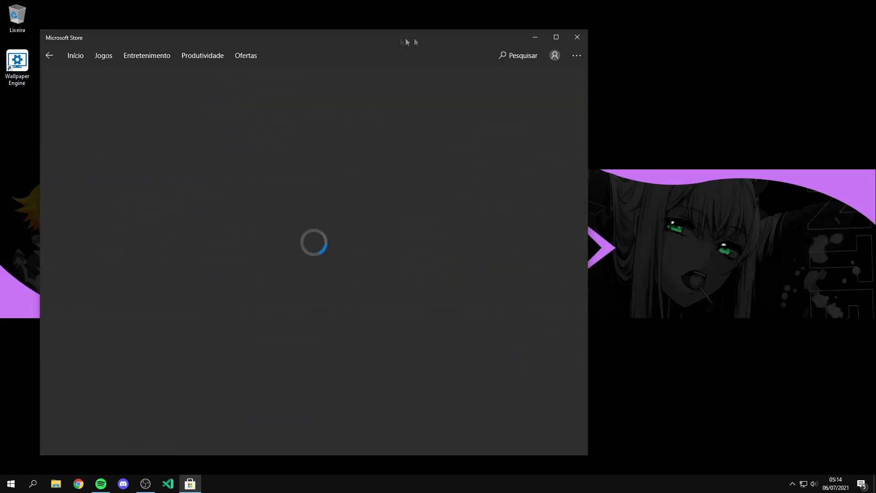
left_click_drag(414, 37, 553, 28)
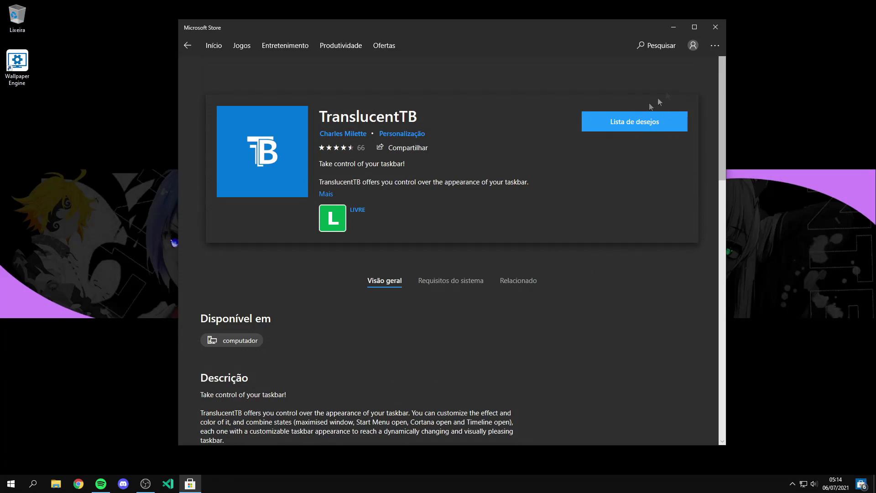
left_click(722, 33)
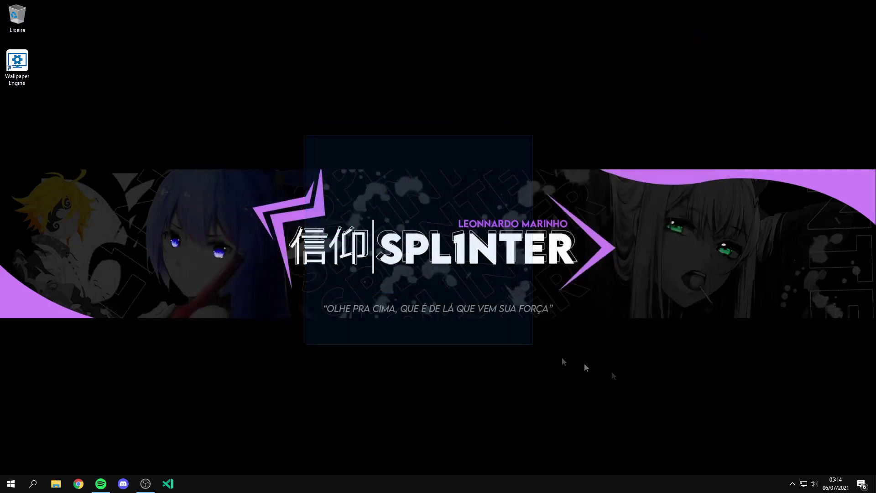
Step: Reopen Steam and view its downloads page to check the Wallpaper Engine download
left_click(803, 465)
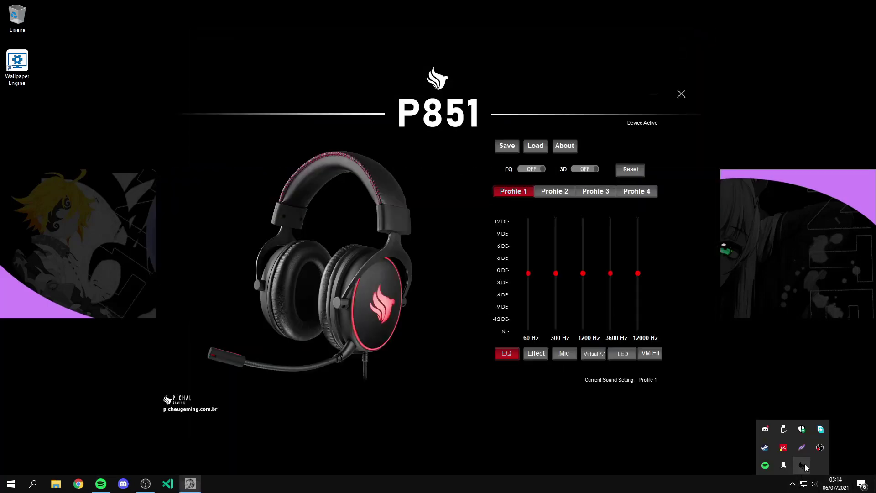
left_click(681, 96)
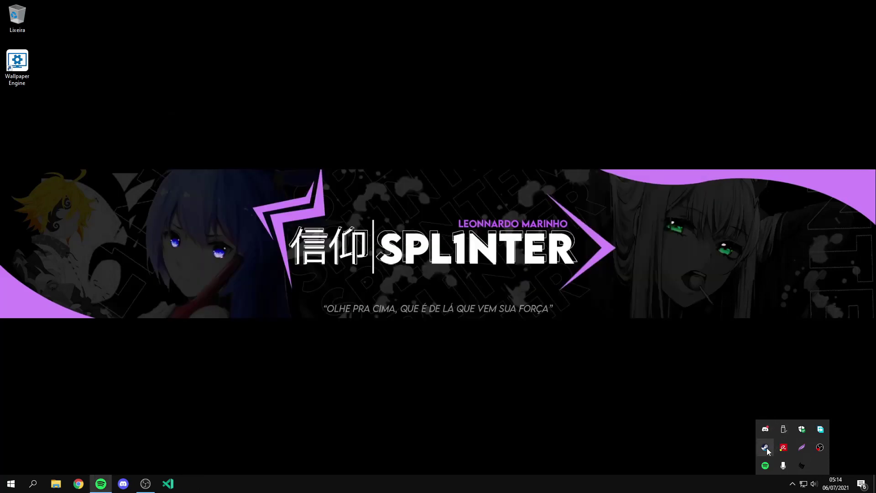
double_click(766, 447)
mouse_move(102, 20)
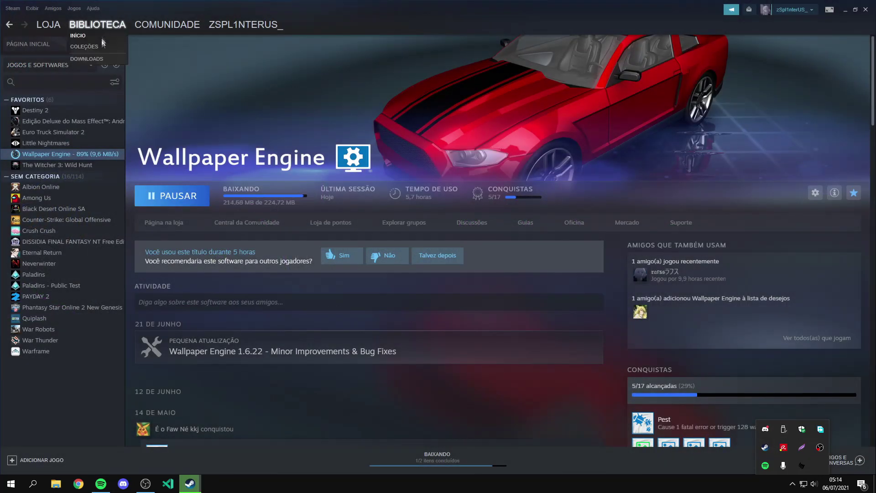
left_click(87, 59)
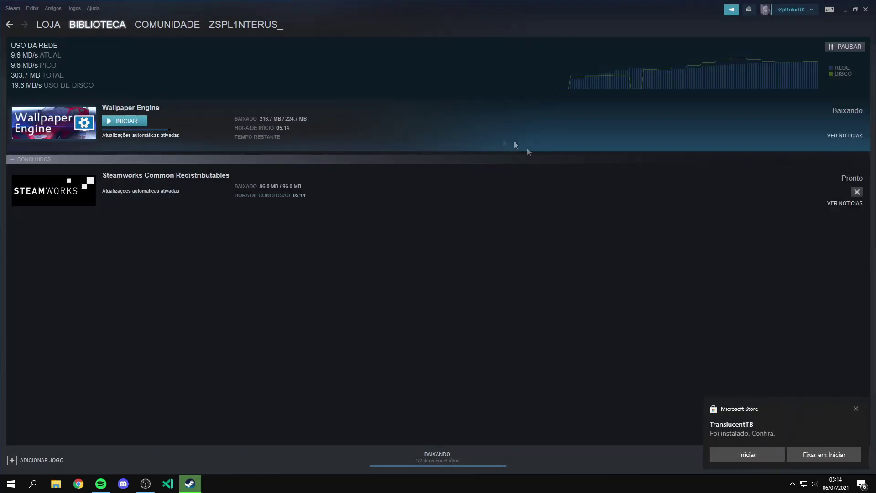
Step: Launch TranslucentTB, minimize Steam, and quit TranslucentTB
left_click(751, 455)
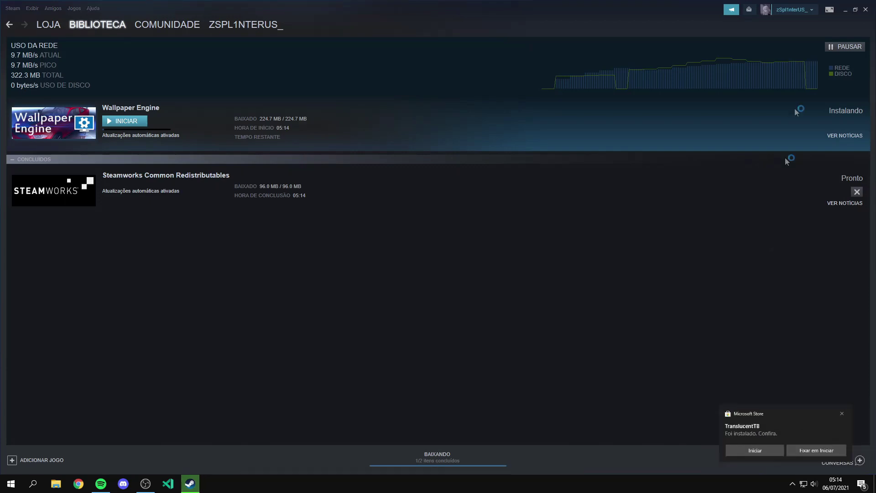
left_click(845, 9)
left_click(473, 293)
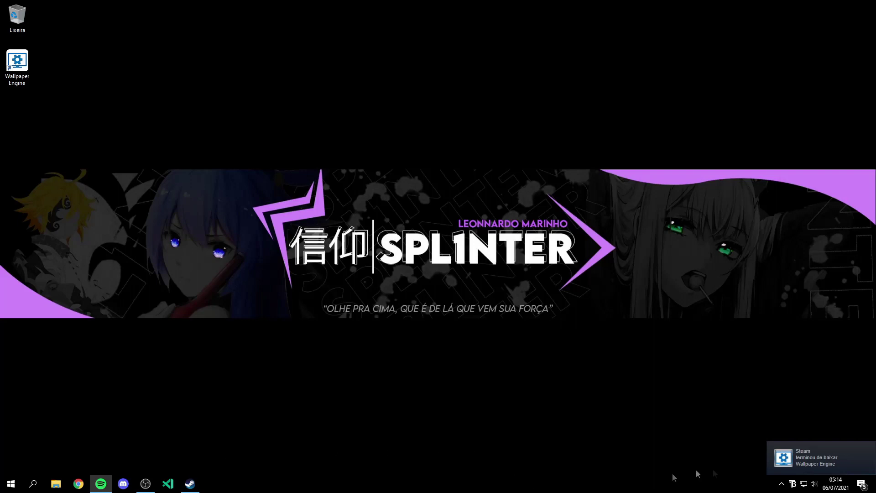
right_click(793, 484)
left_click(798, 476)
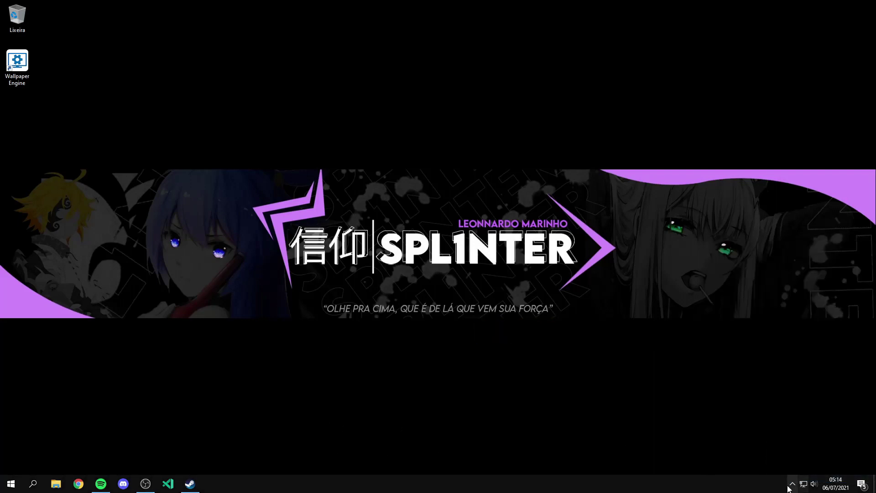
Step: Return to Steam's downloads page and launch Wallpaper Engine from it
left_click(190, 484)
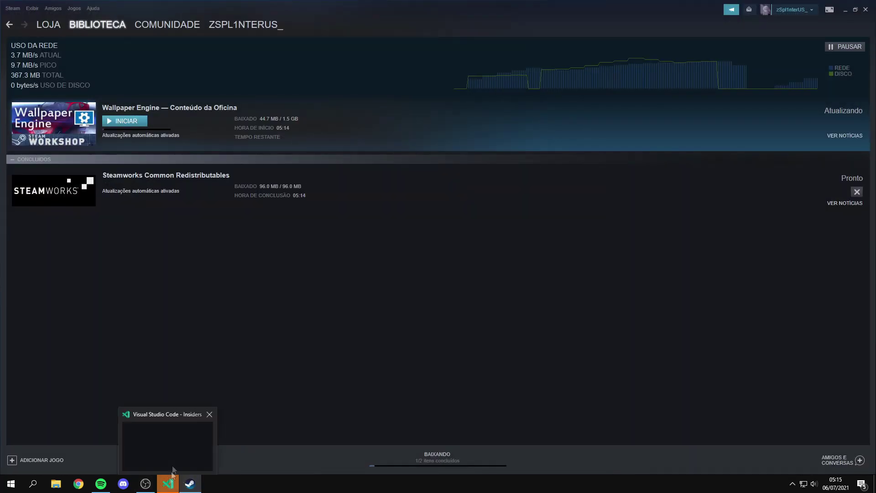
left_click(141, 126)
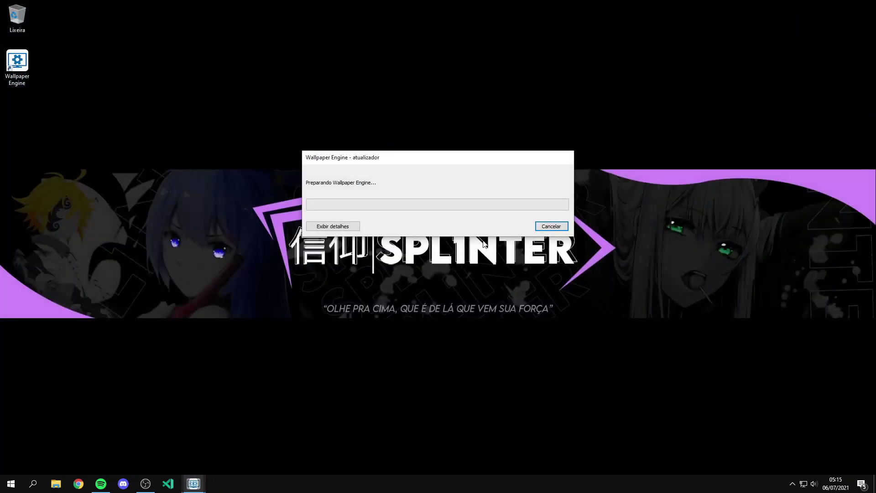
Step: Move the Wallpaper Engine desktop shortcut to the Recycle Bin and empty the bin
left_click_drag(18, 60, 17, 17)
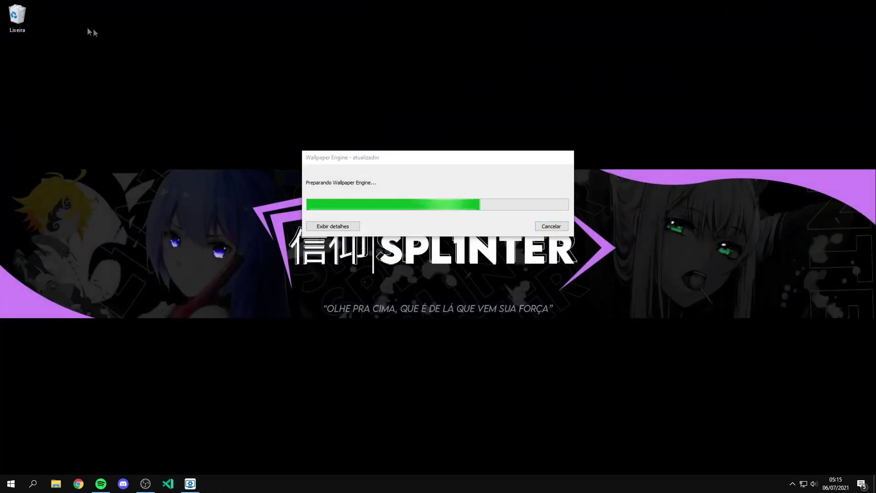
right_click(30, 19)
left_click(67, 37)
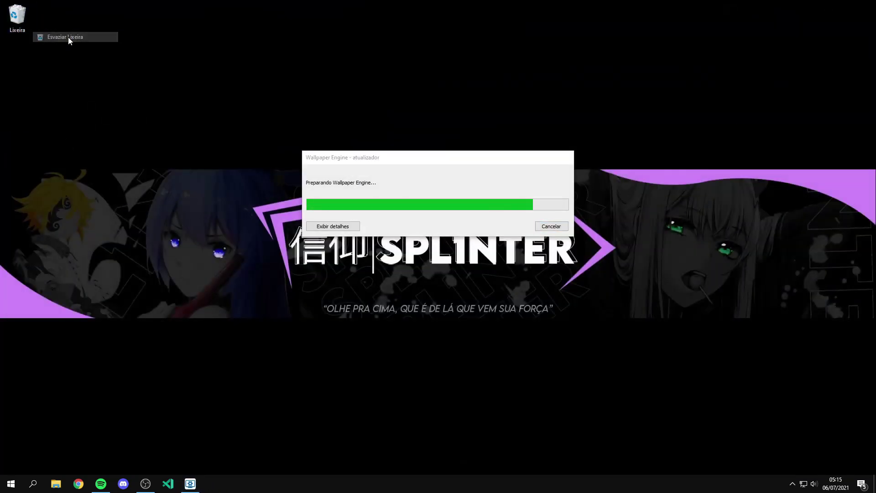
Step: Switch the desktop icons to the small size
right_click(105, 31)
mouse_move(196, 38)
left_click(268, 61)
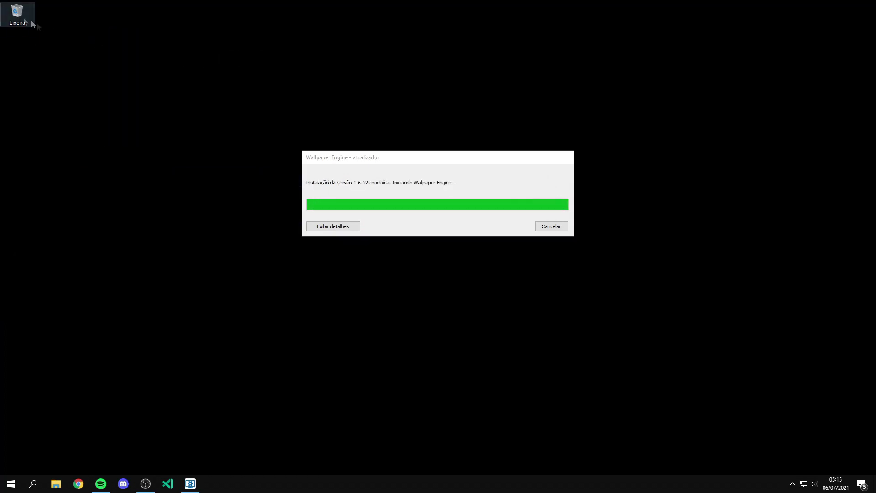
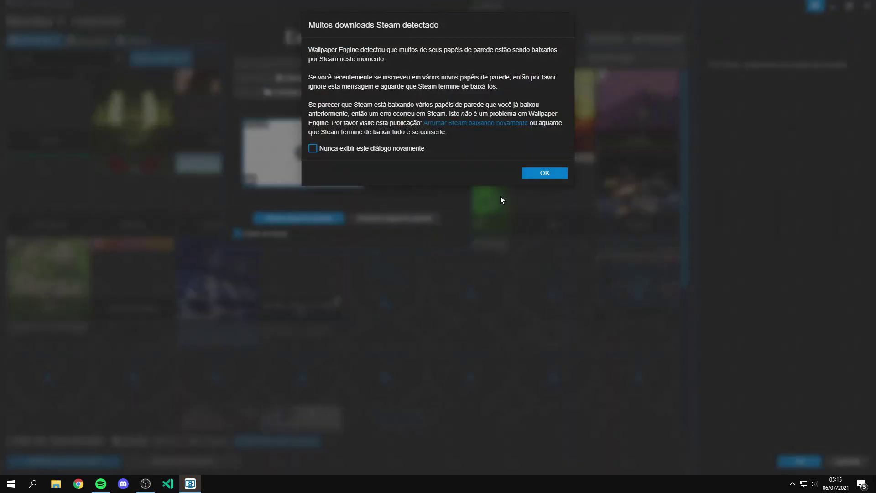
Step: Dismiss the Steam downloads notice and the monitor chooser, and look through the installed wallpapers
left_click(547, 171)
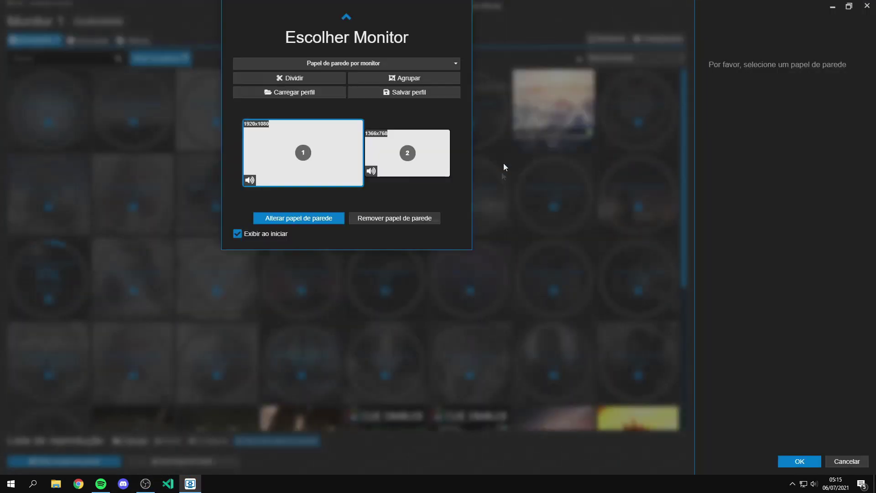
left_click(507, 169)
scroll(634, 243, "down", 5)
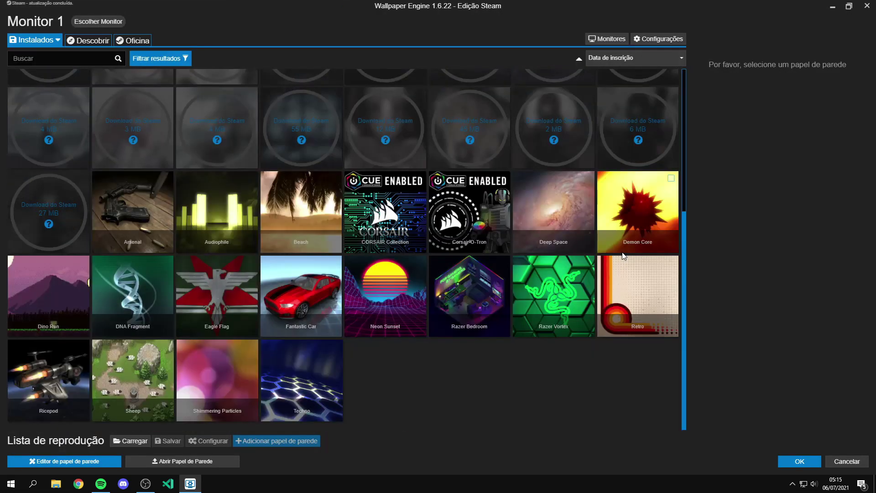
scroll(625, 197, "up", 5)
Step: Minimize Wallpaper Engine to return to the desktop
left_click(833, 6)
left_click_drag(432, 164, 495, 261)
left_click(191, 484)
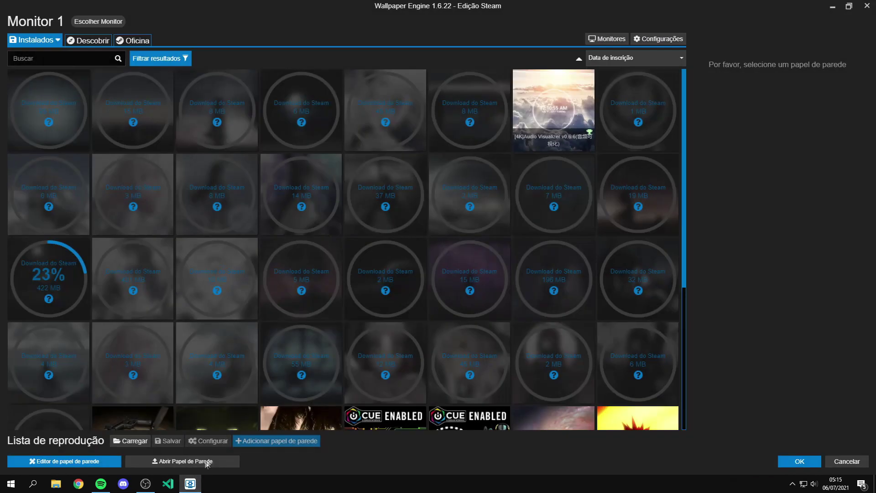
left_click(833, 6)
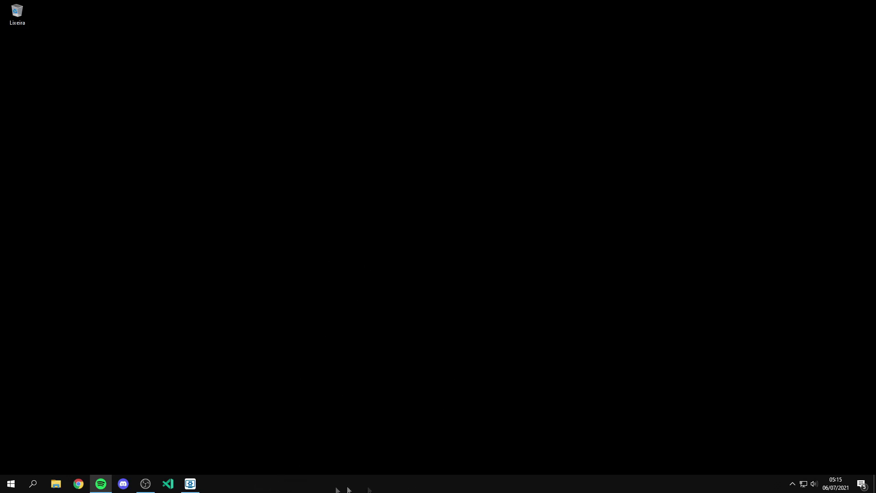
Step: Unlock all taskbars and add the Links toolbar to the taskbar
right_click(315, 484)
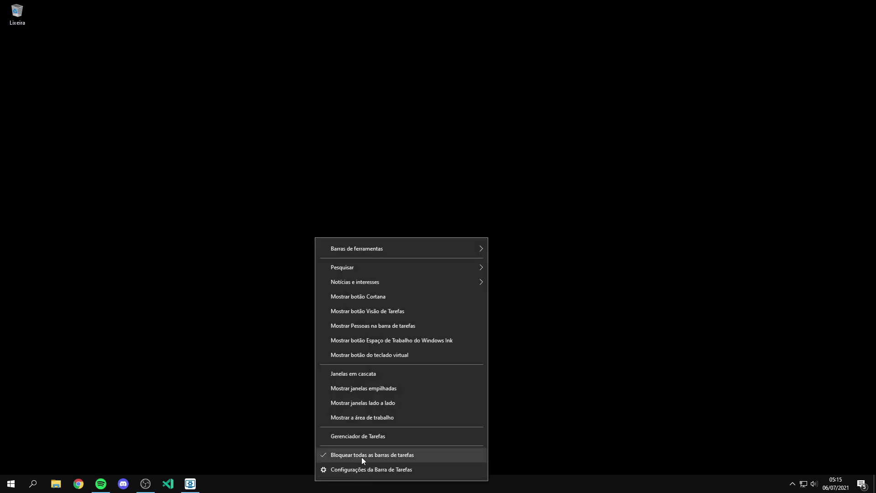
left_click(360, 456)
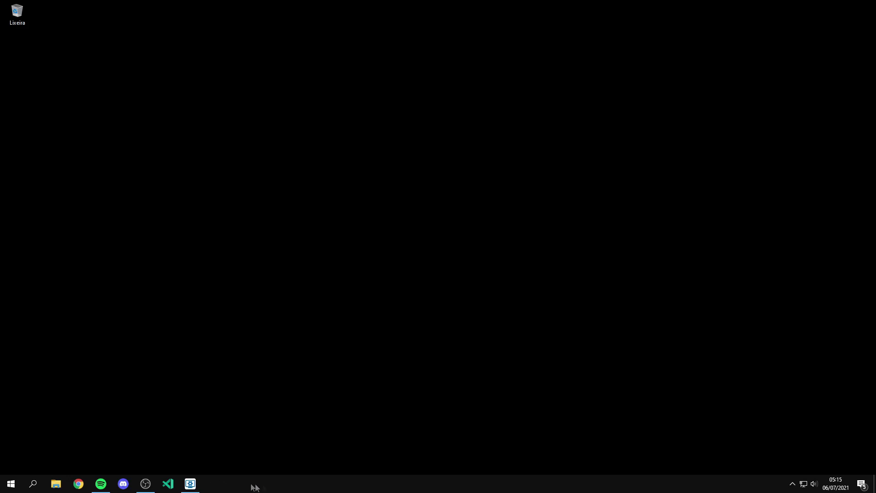
right_click(358, 491)
mouse_move(420, 260)
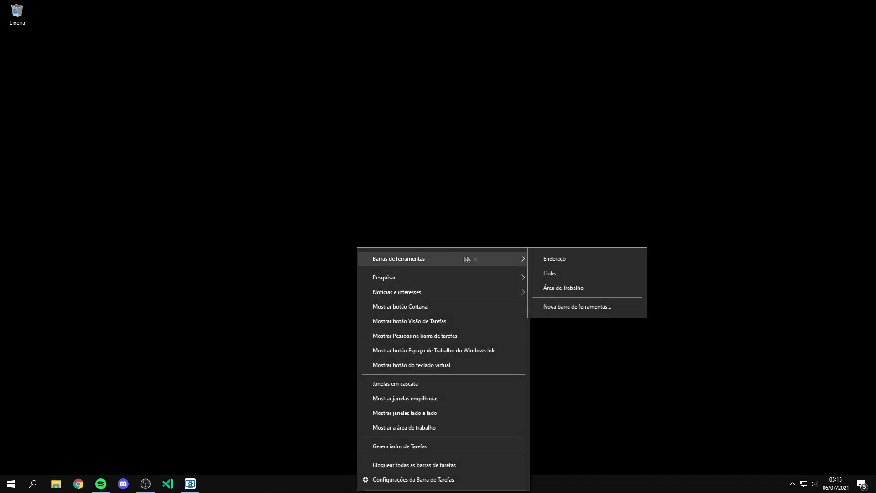
left_click(552, 273)
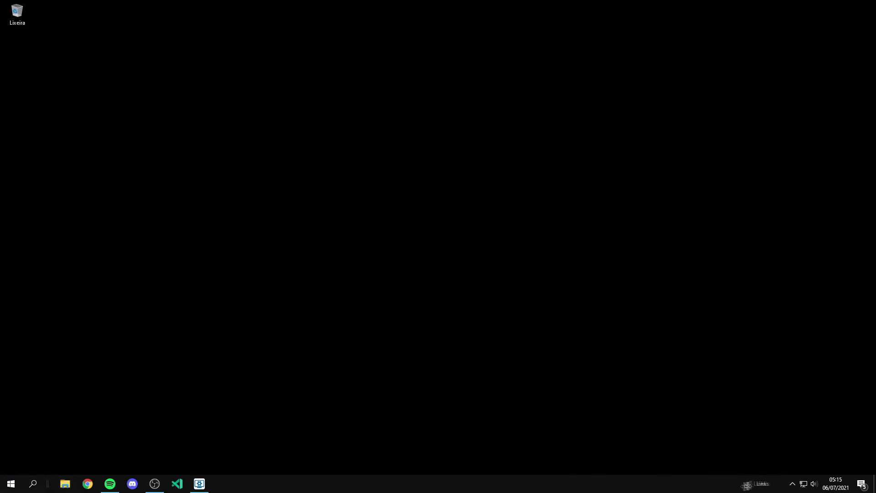
Step: Place the Links toolbar beside the search icon and shift the app icons to the middle of the taskbar
left_click_drag(502, 484, 43, 485)
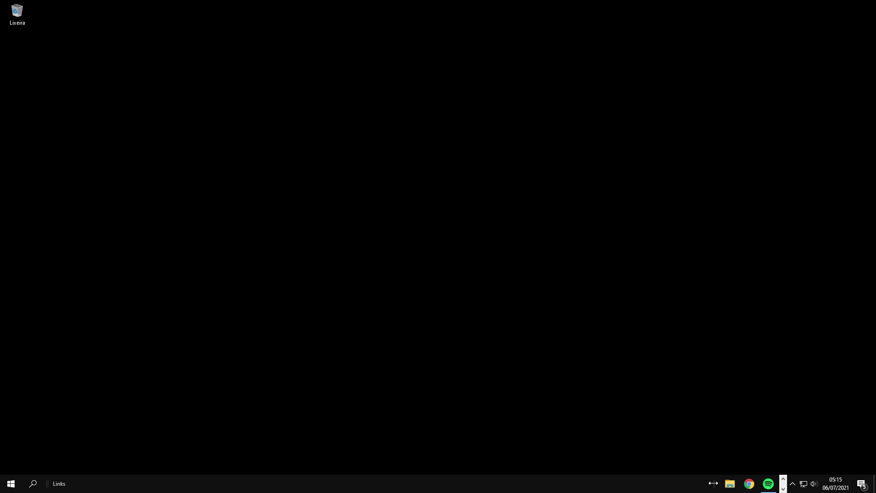
left_click_drag(714, 483, 350, 488)
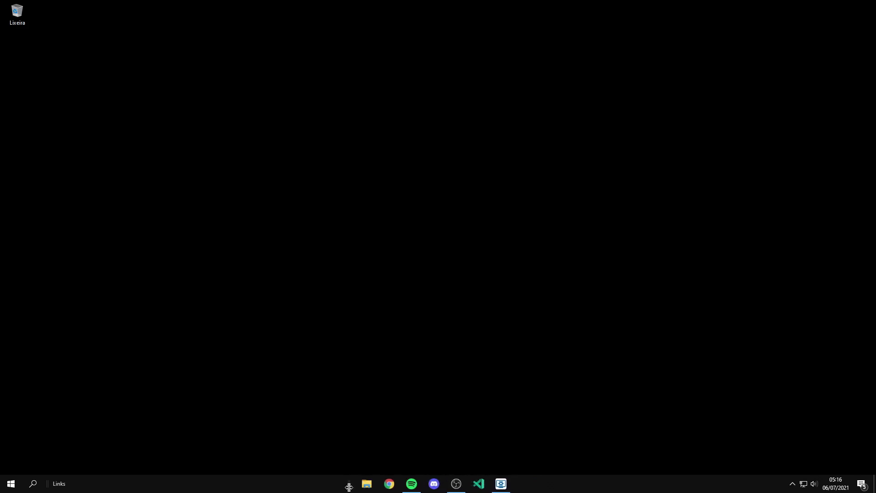
left_click_drag(349, 488, 356, 488)
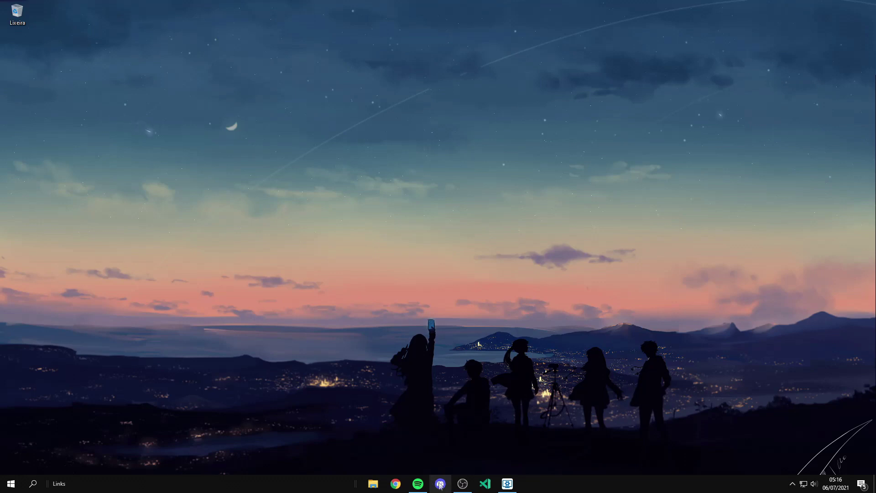
Step: Lock and unlock all taskbars several times to check the centred icons, leaving them locked
right_click(562, 485)
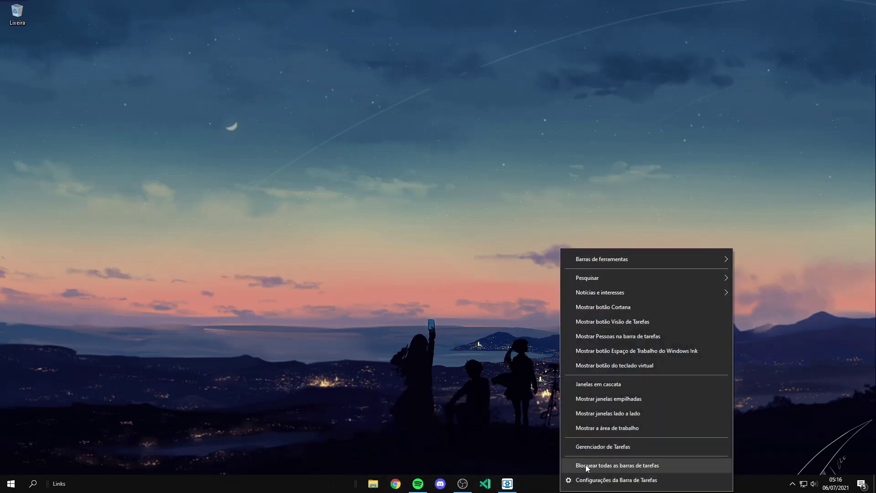
left_click(587, 465)
right_click(546, 484)
left_click(570, 451)
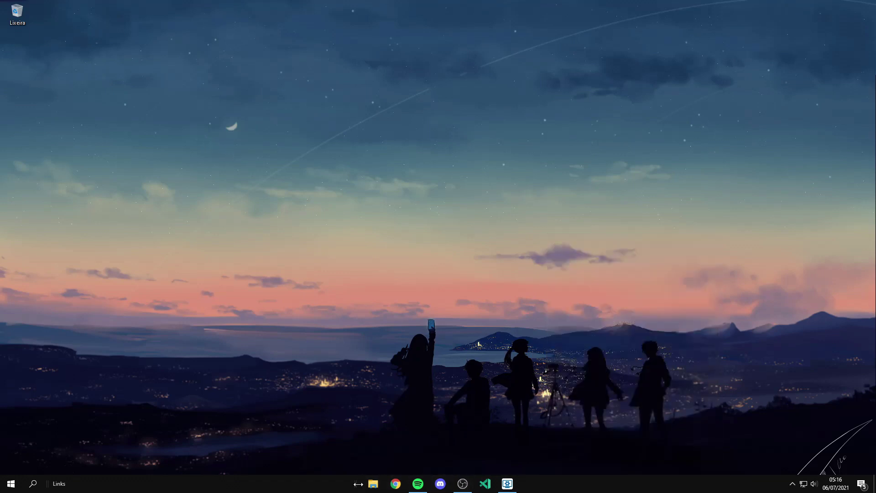
right_click(333, 484)
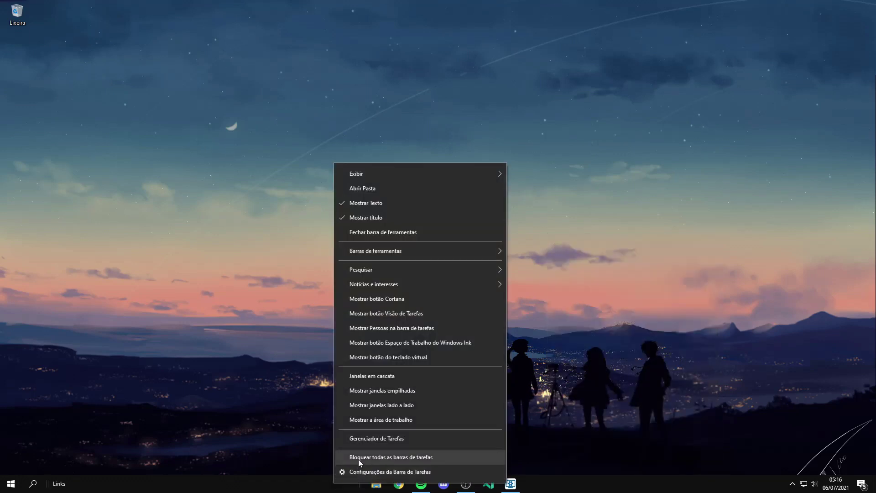
left_click(358, 460)
right_click(550, 485)
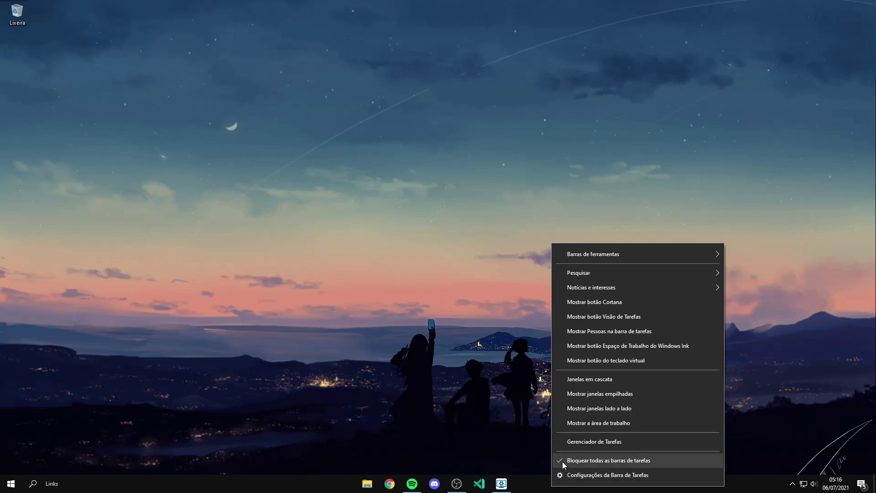
left_click(575, 462)
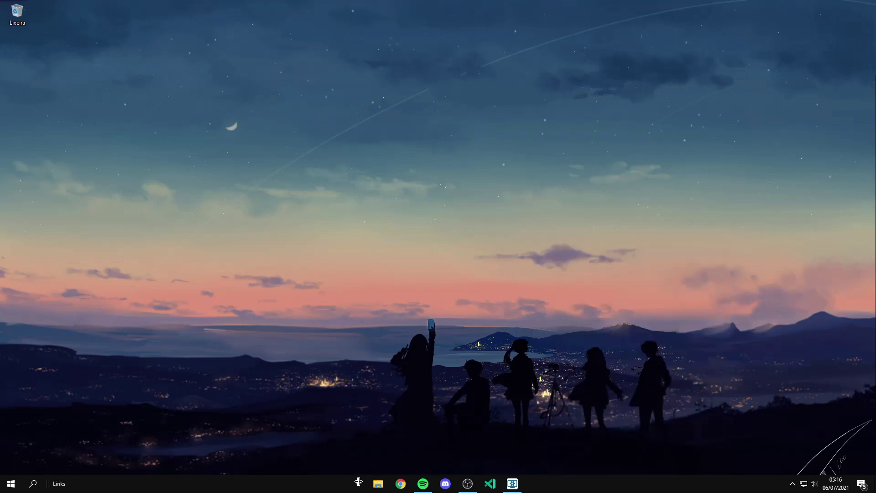
right_click(347, 485)
left_click(367, 456)
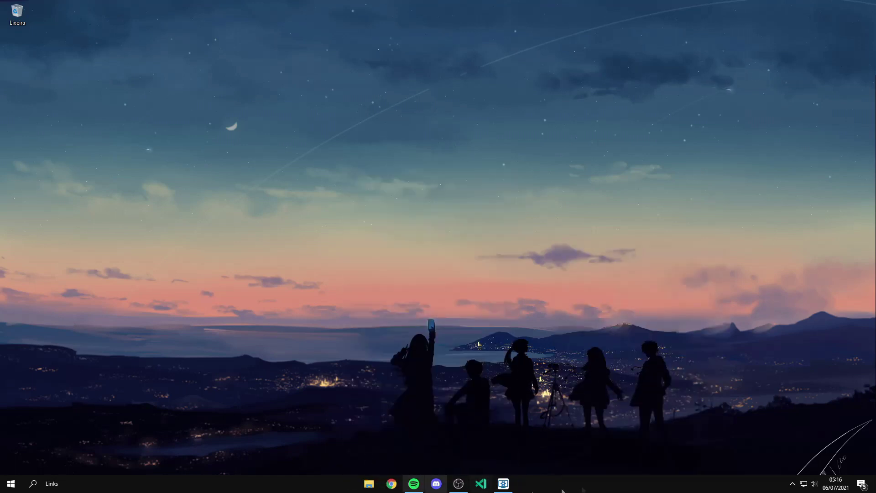
Step: Unlock the taskbars, hide the Links toolbar's title and text, and lock them again
right_click(47, 485)
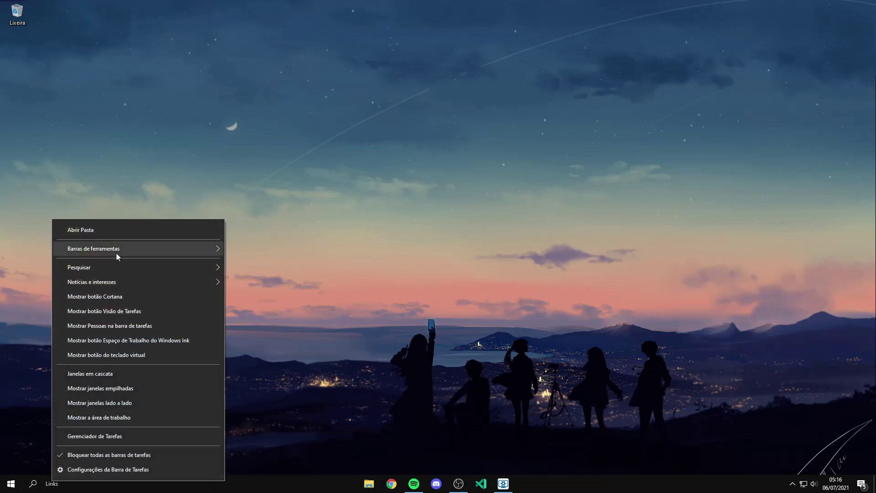
mouse_move(122, 249)
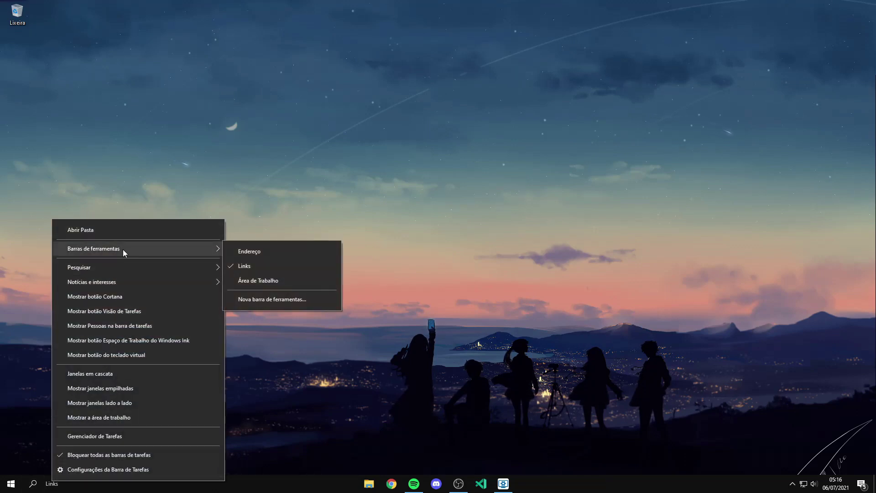
left_click(137, 455)
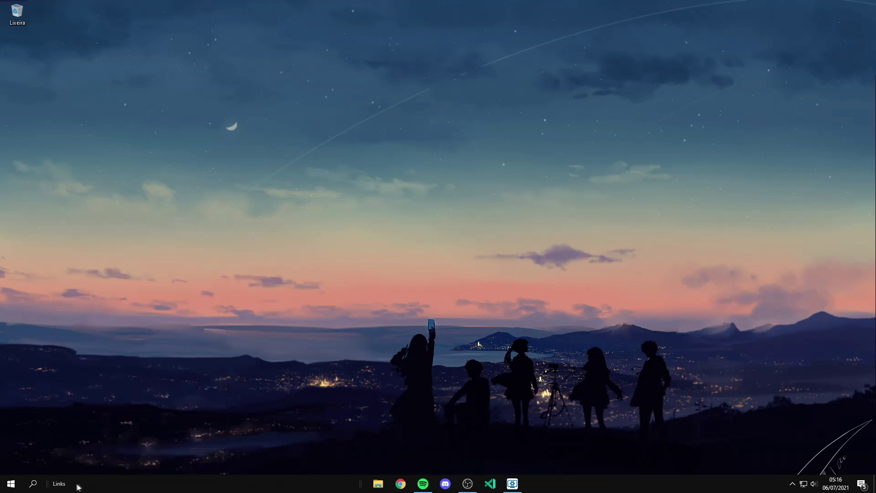
right_click(64, 484)
left_click(103, 216)
right_click(56, 489)
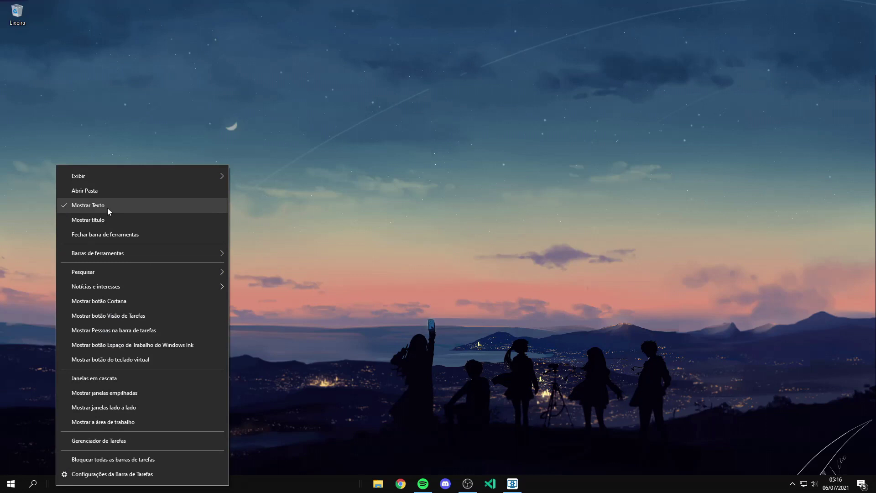
left_click(108, 209)
right_click(224, 491)
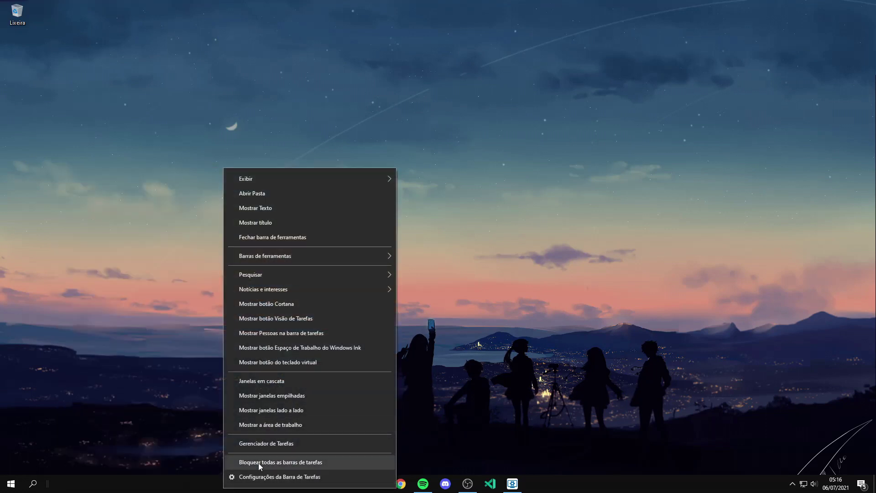
left_click(255, 463)
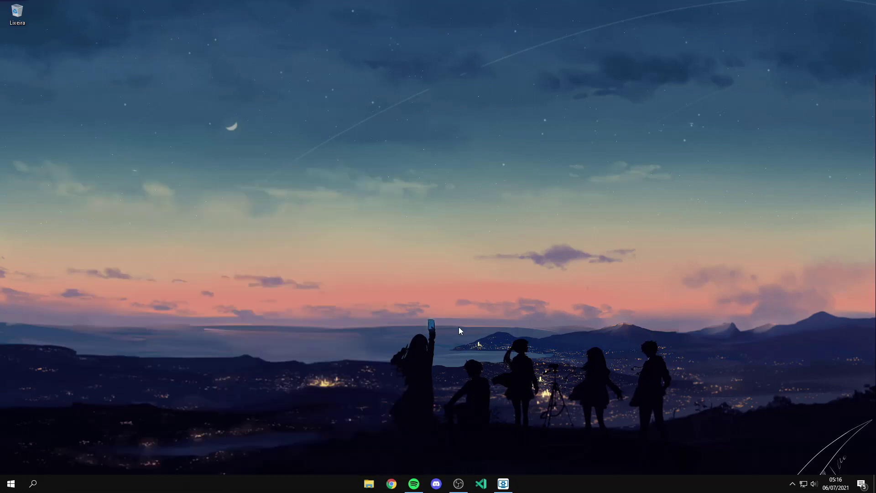
Step: Try small taskbar buttons in the taskbar settings, turn them back off, and close the settings
right_click(560, 487)
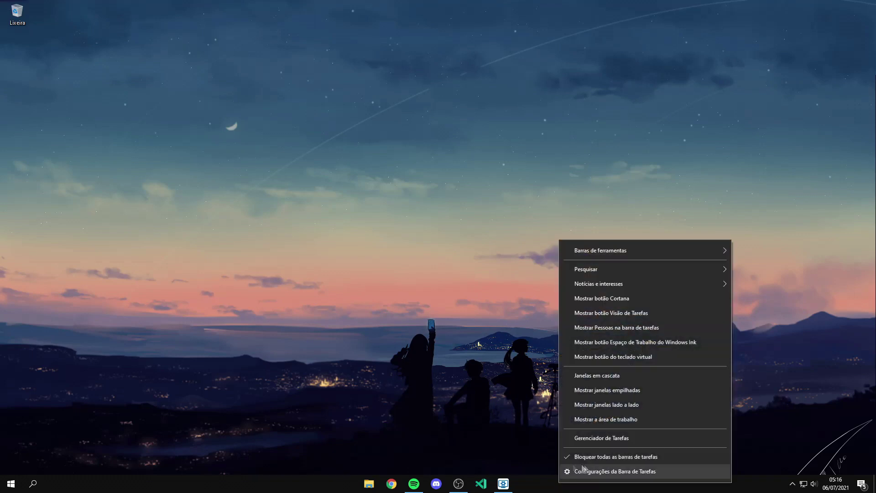
right_click(624, 487)
right_click(596, 486)
right_click(573, 486)
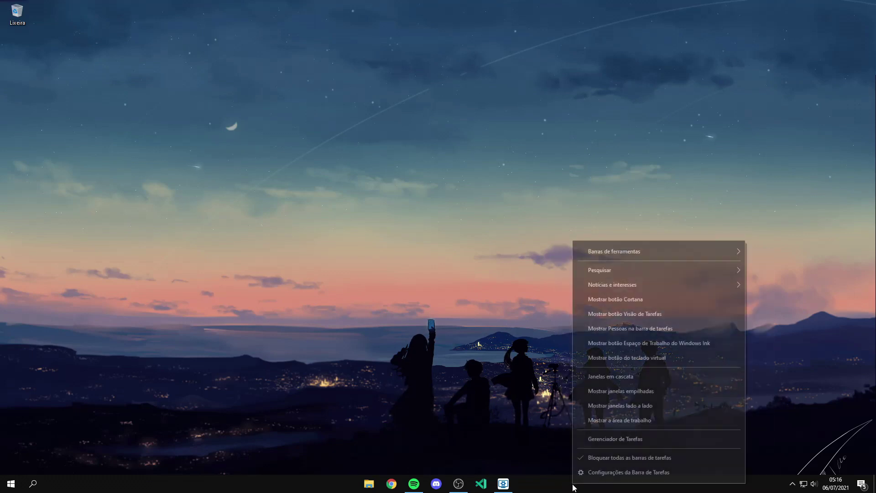
left_click(646, 472)
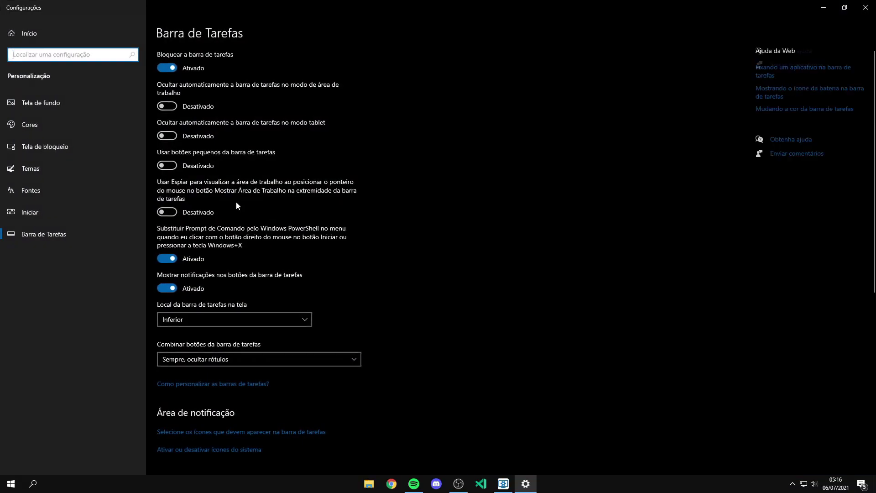
left_click(168, 167)
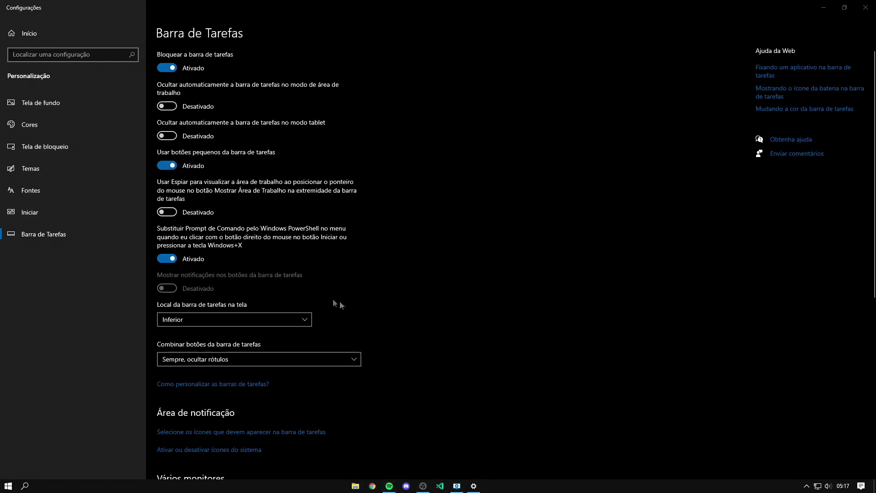
left_click(169, 166)
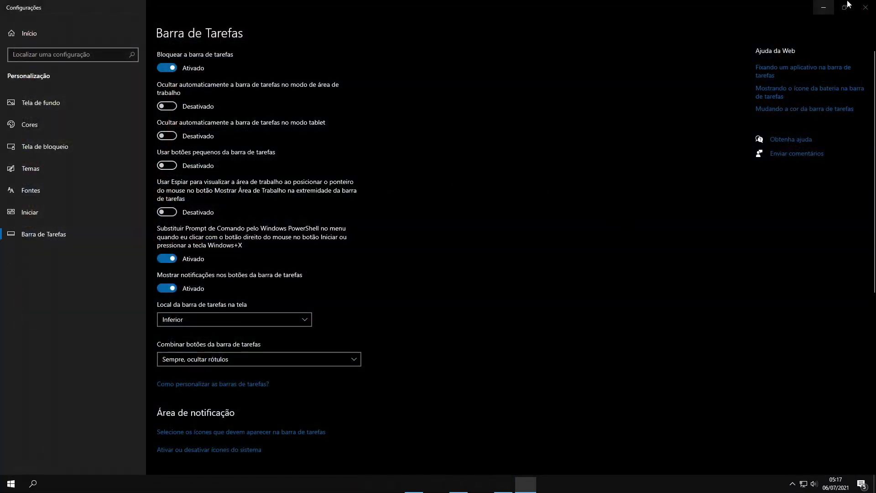
left_click(866, 7)
Step: Open Discord from the hidden tray icons, minimize and restore it, and minimize it again
left_click(793, 484)
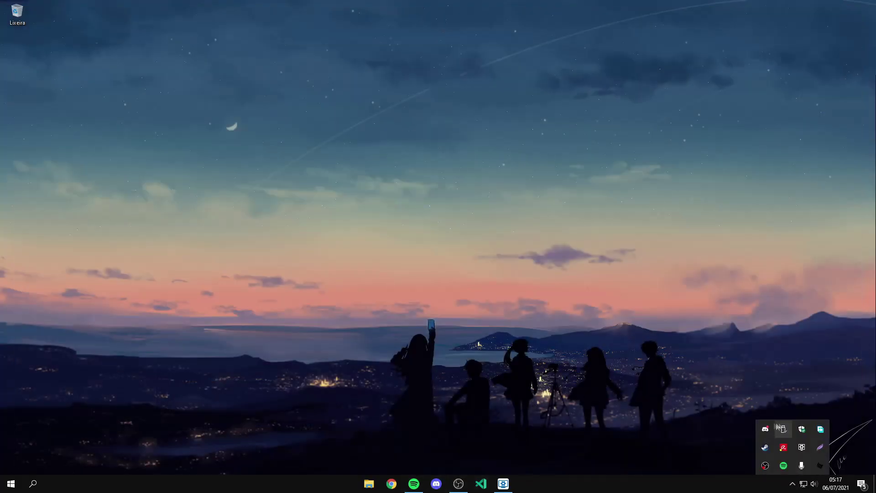
left_click(766, 429)
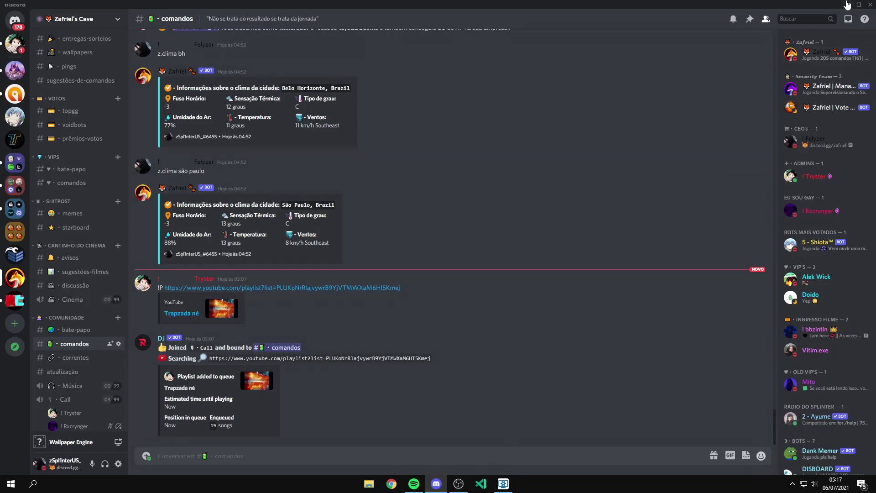
left_click(847, 5)
left_click(436, 484)
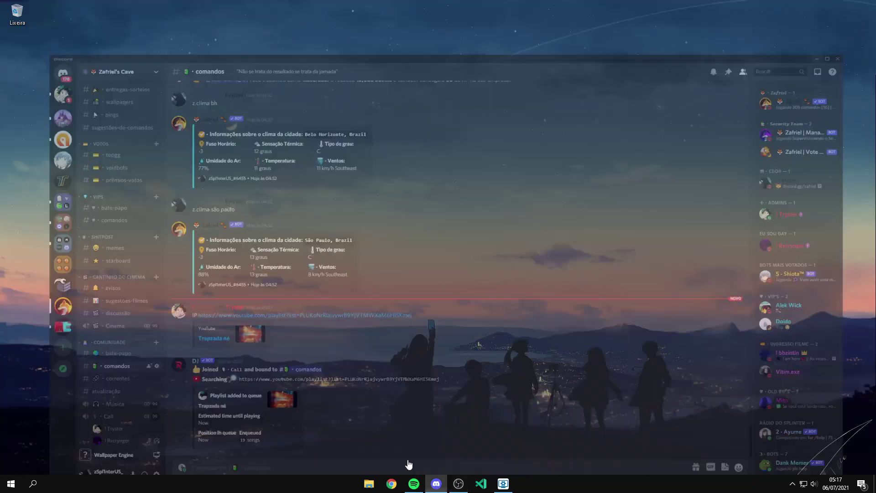
left_click(436, 483)
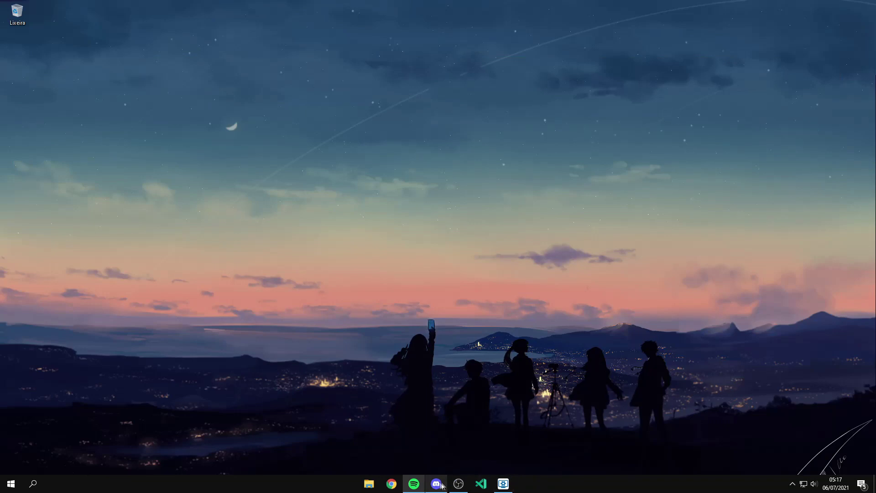
Step: Switch to Wallpaper Engine, open the Workshop (Oficina) listing, and go to page 500
left_click(503, 484)
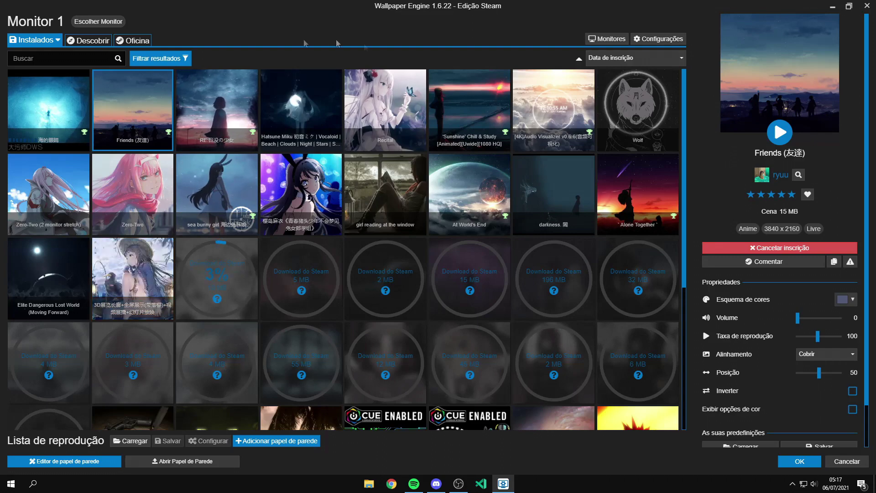
left_click(133, 40)
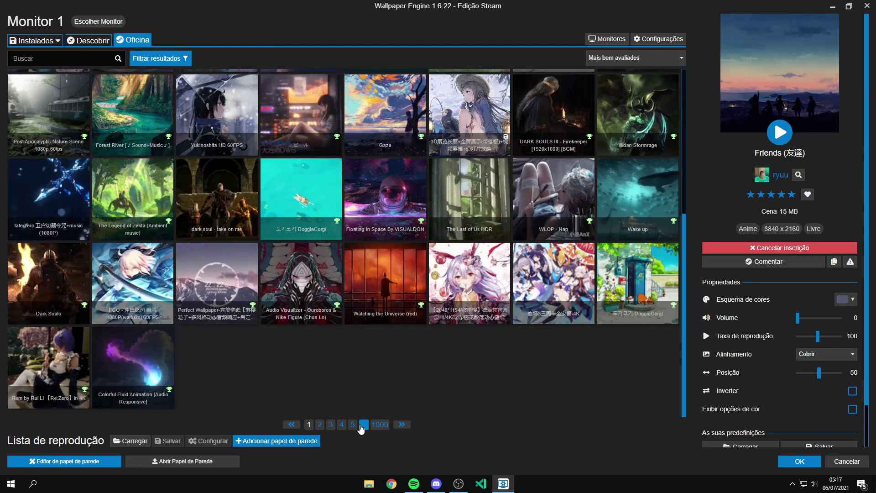
left_click(364, 424)
type("500")
key("Return")
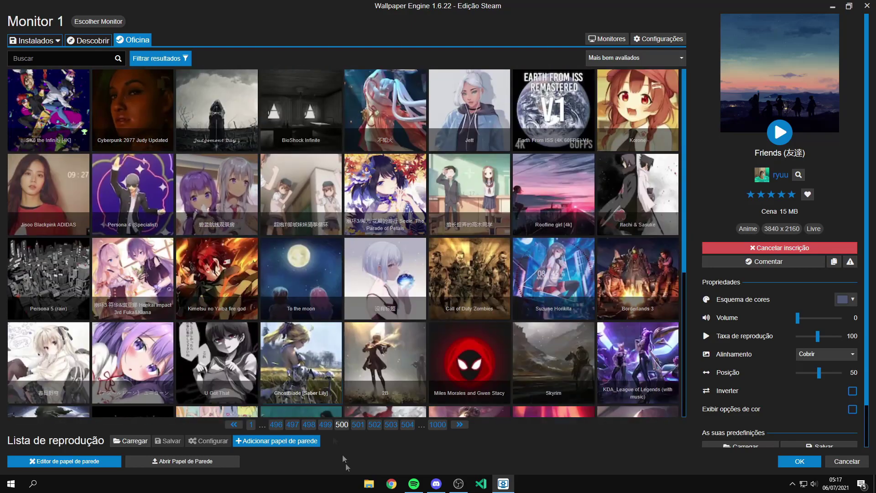
Step: Return to the first page of the Workshop listing and search the wallpapers for "jujutsu"
left_click(251, 426)
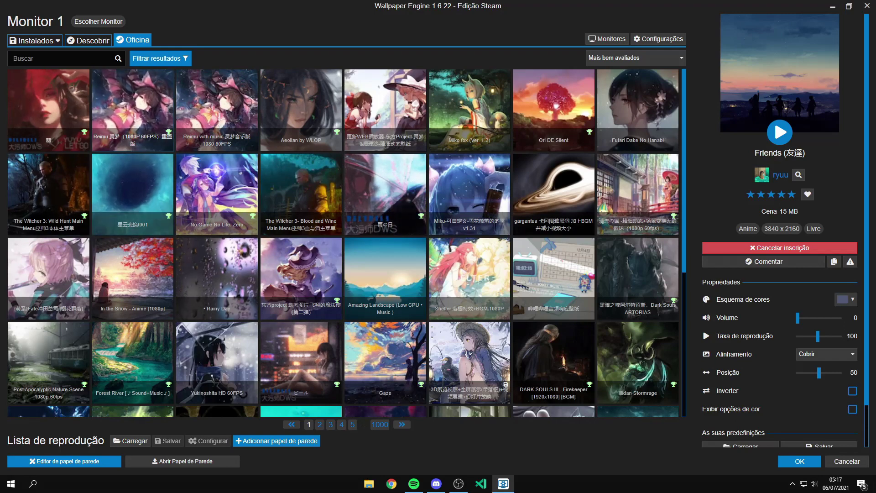
left_click(51, 43)
left_click(138, 44)
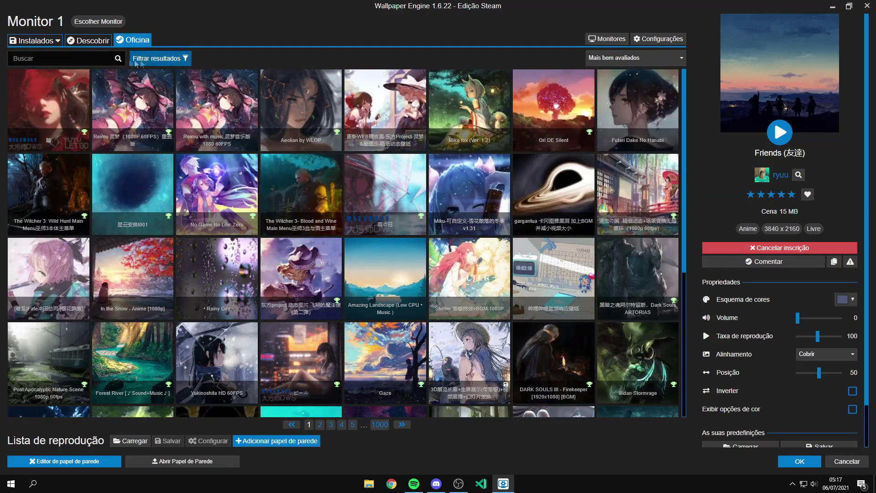
left_click(52, 59)
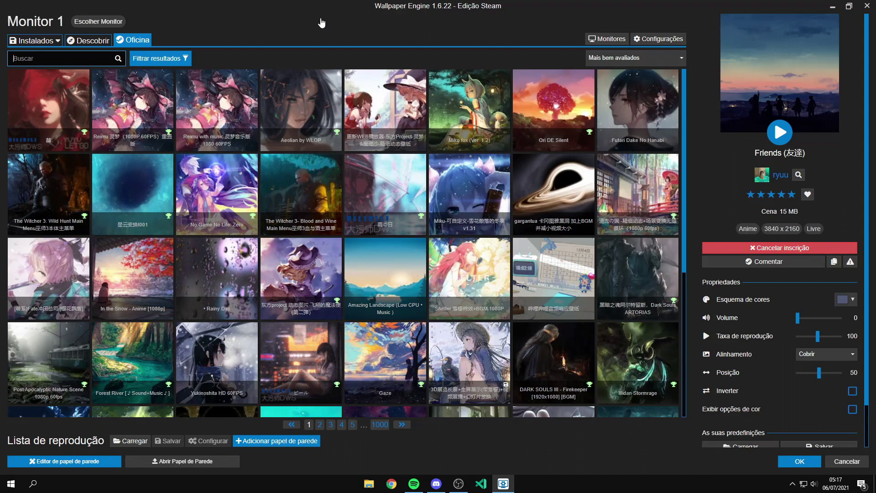
type("jujutsu")
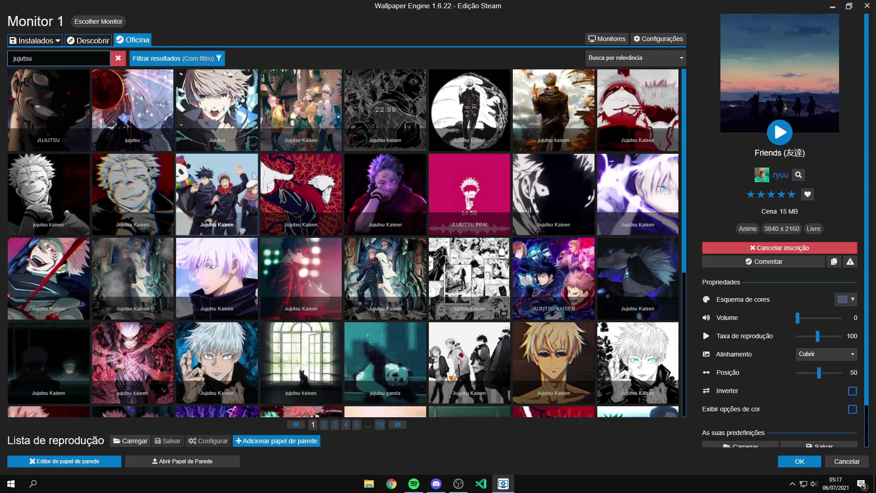
Step: Subscribe to the Jujutsu Kaisen wallpaper with three silhouettes under a red sky and minimize Wallpaper Engine
scroll(446, 349, "down", 5)
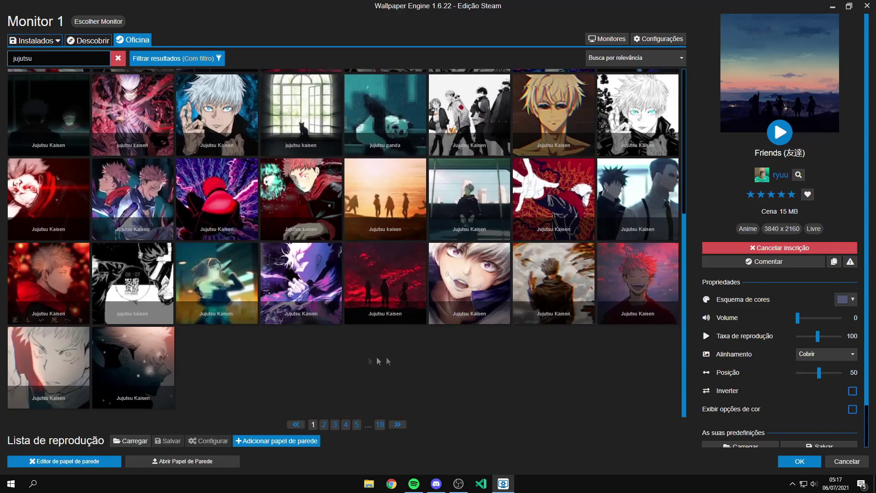
left_click(409, 318)
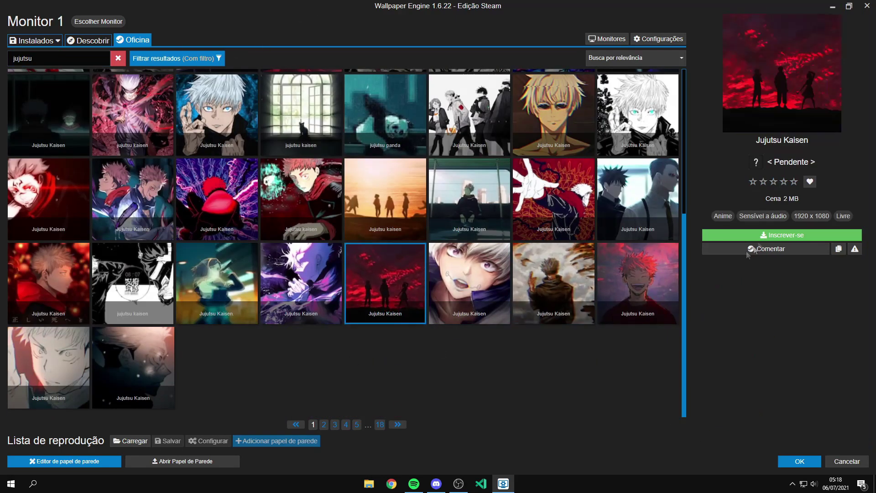
left_click(788, 235)
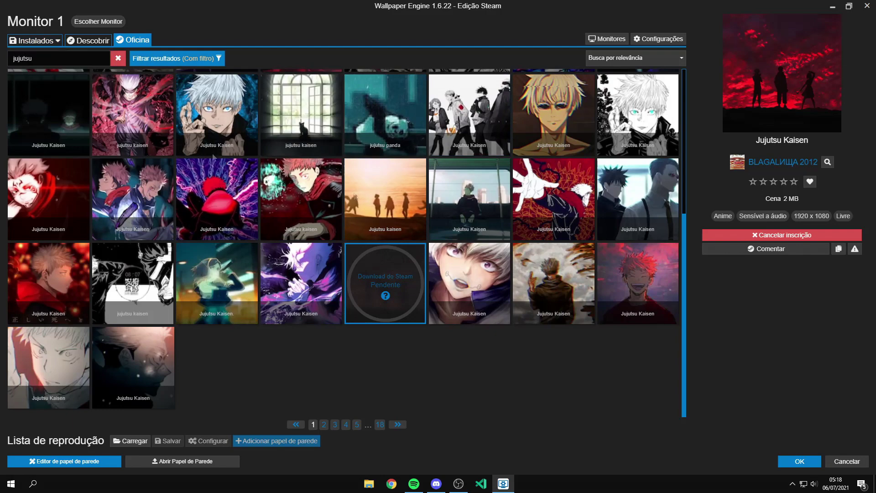
left_click(832, 5)
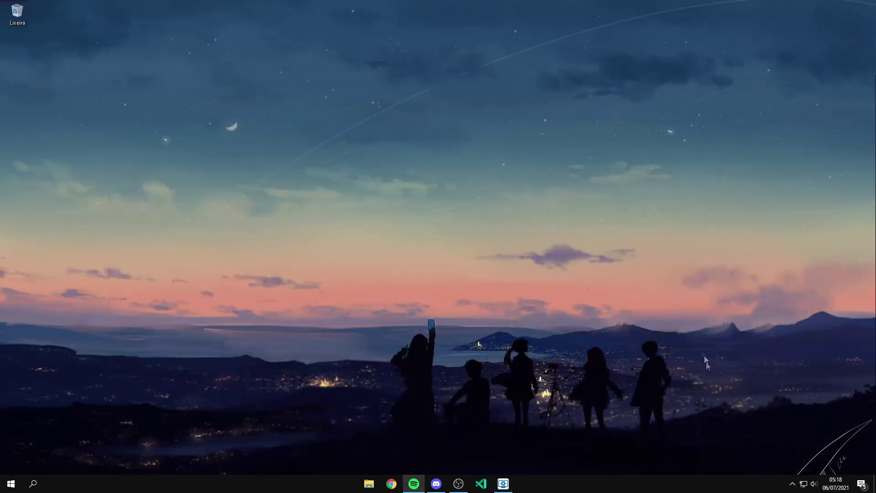
Step: Find TranslucentTB with the Windows search "tran" and launch it
key("super")
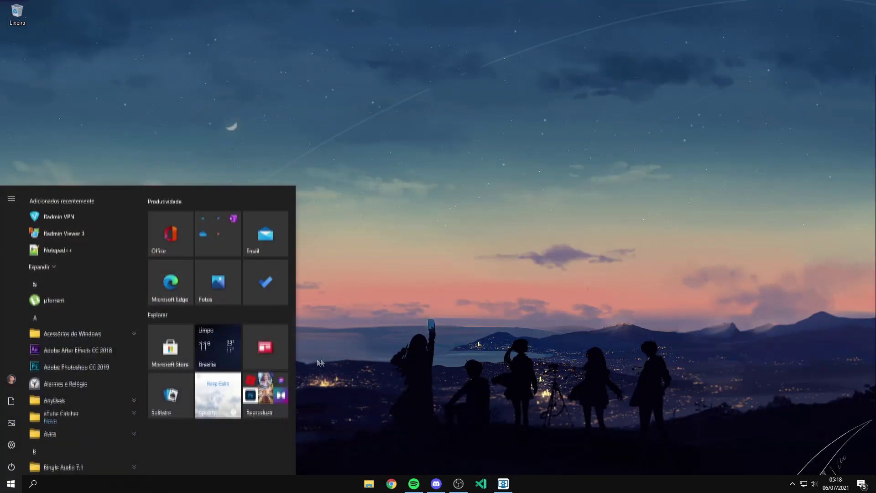
type("tran")
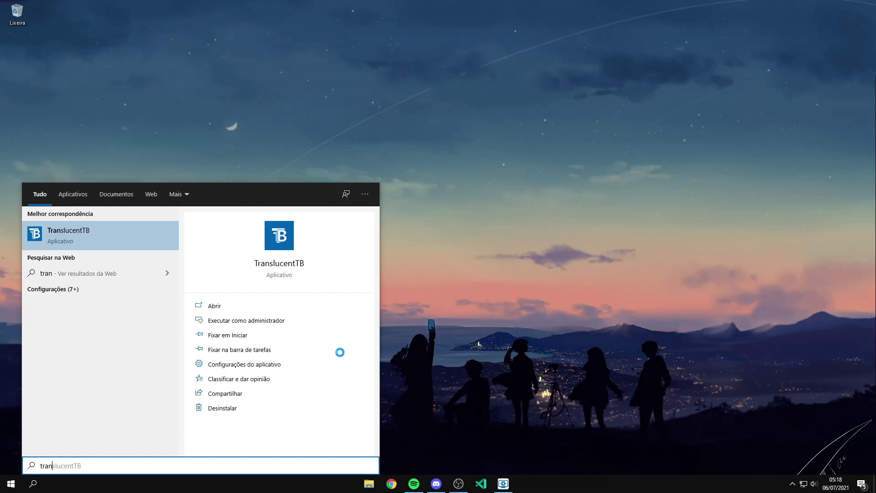
left_click(69, 232)
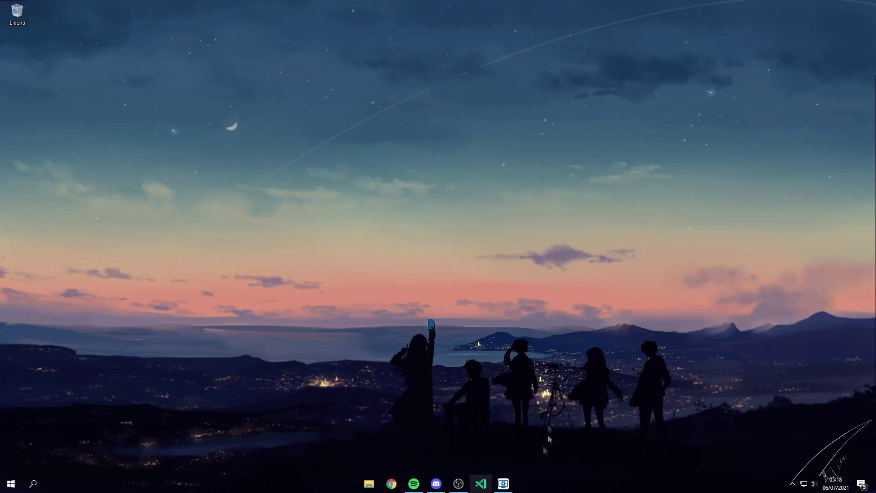
Step: Switch to Chrome and minimize it to view the red-sky wallpaper on the desktop
key("super+2")
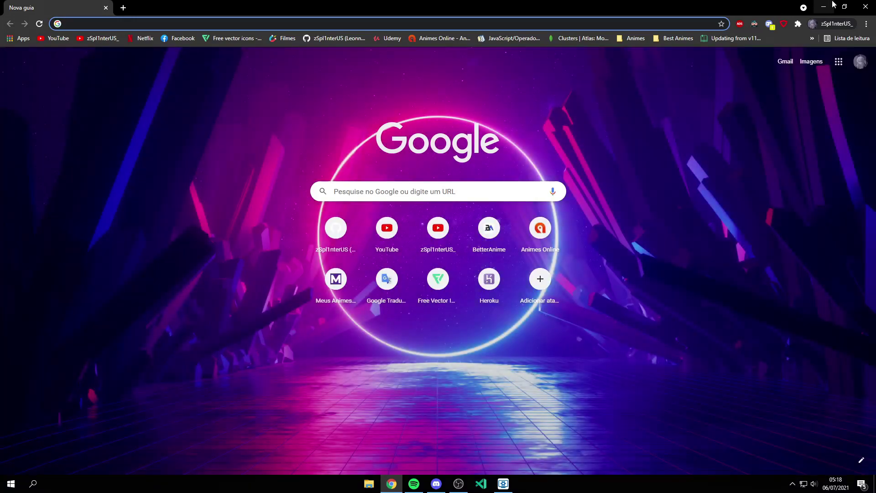
left_click(825, 6)
left_click_drag(332, 152, 404, 216)
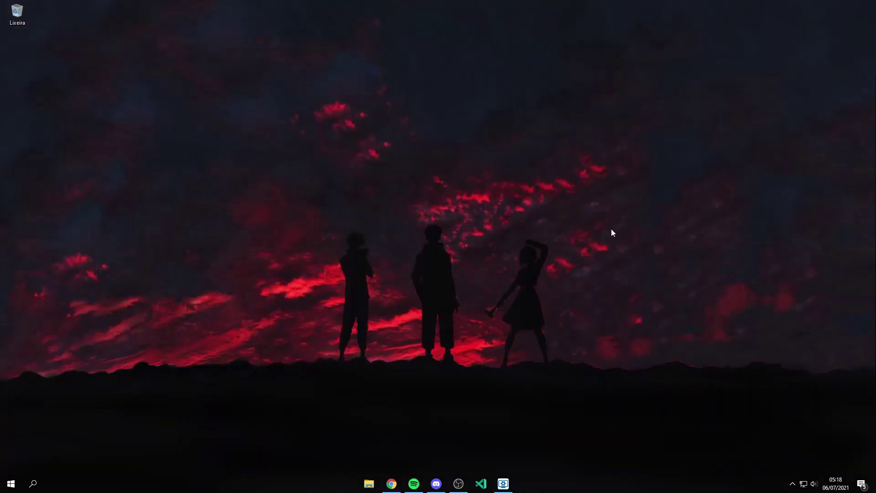
Step: Try the 3840 x 2160 Jujutsu Kaisen street group wallpaper from the Workshop, view it on the desktop, and return to Wallpaper Engine
key("super+7")
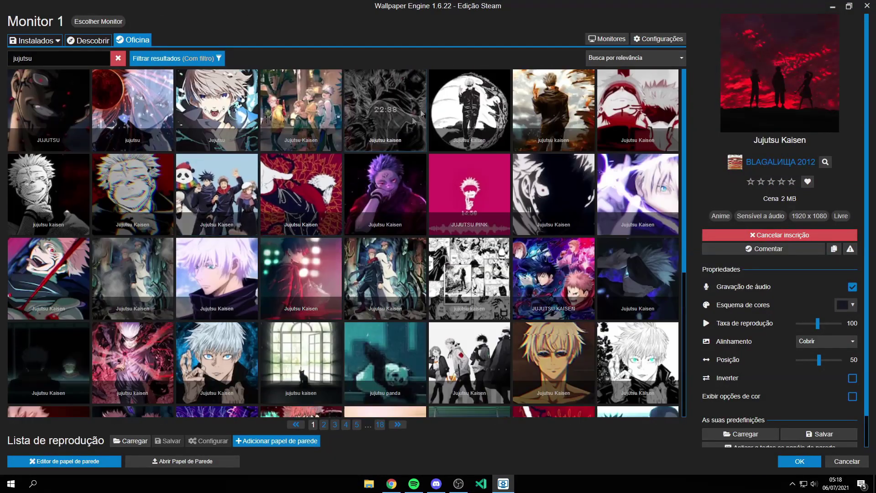
left_click(274, 99)
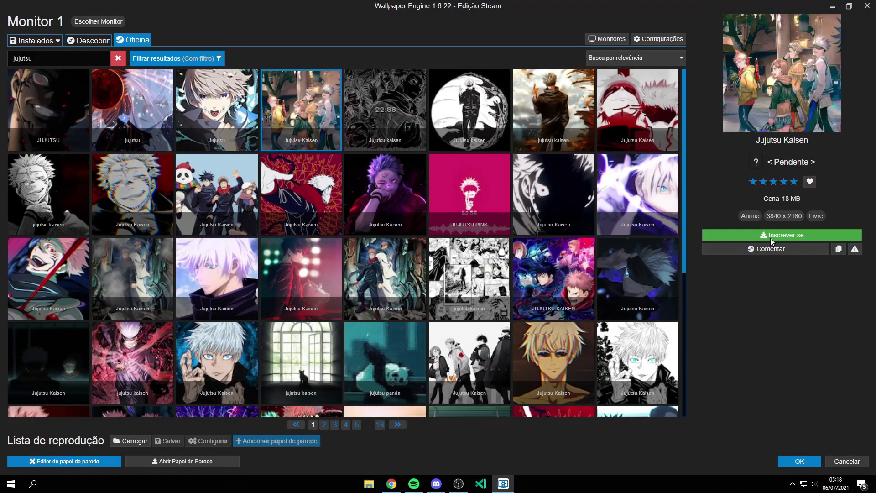
left_click(838, 4)
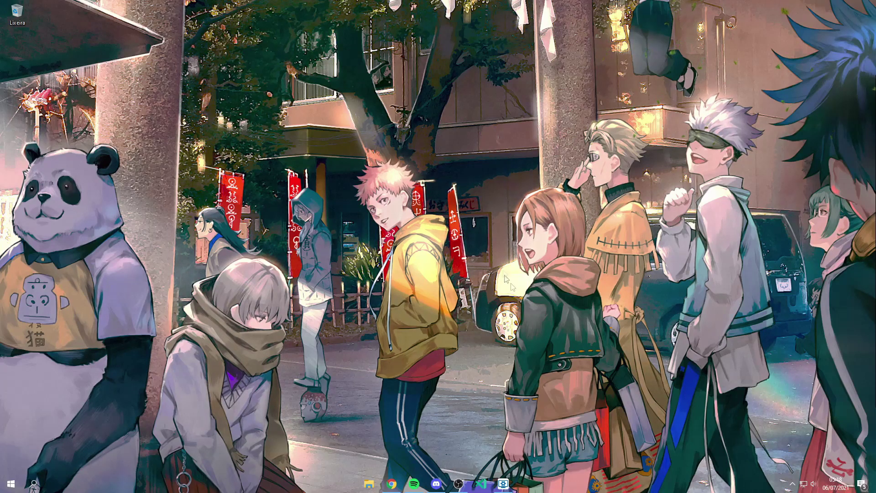
left_click(504, 484)
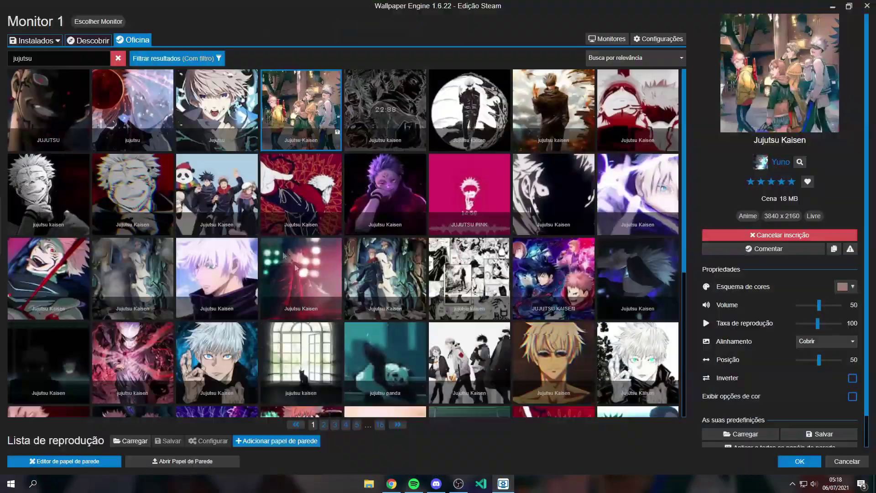
Step: Cancel the subscription to the Jujutsu Kaisen street group wallpaper
left_click(458, 484)
left_click(503, 484)
left_click(771, 235)
left_click(496, 119)
double_click(69, 58)
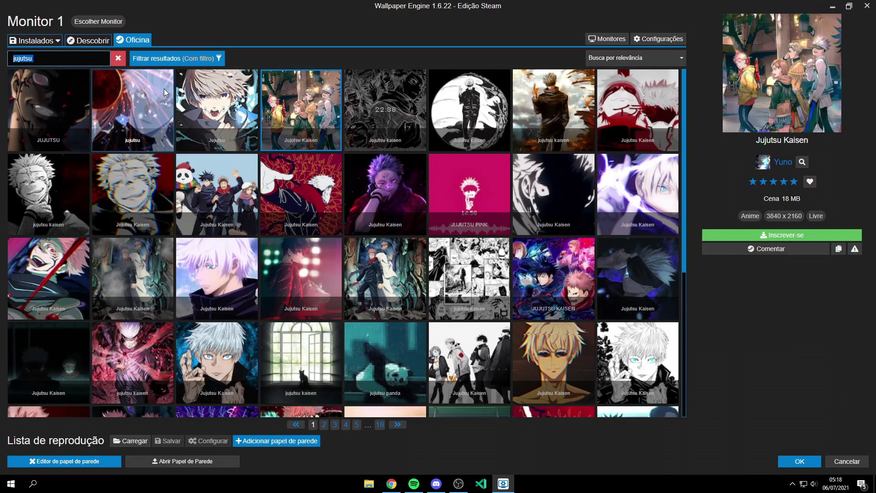
Step: Apply the Zero-Two (2 monitor stretch) wallpaper from the installed collection and minimize Wallpaper Engine to view it
left_click(34, 40)
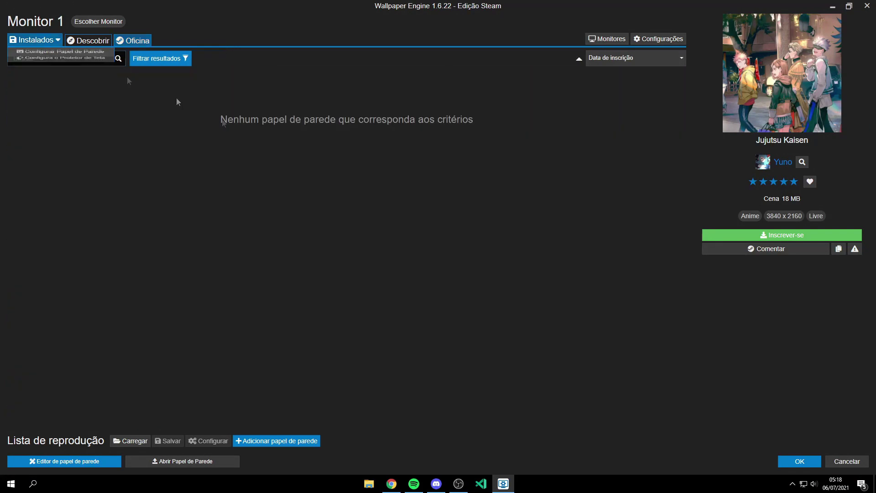
scroll(147, 270, "down", 2)
left_click(49, 272)
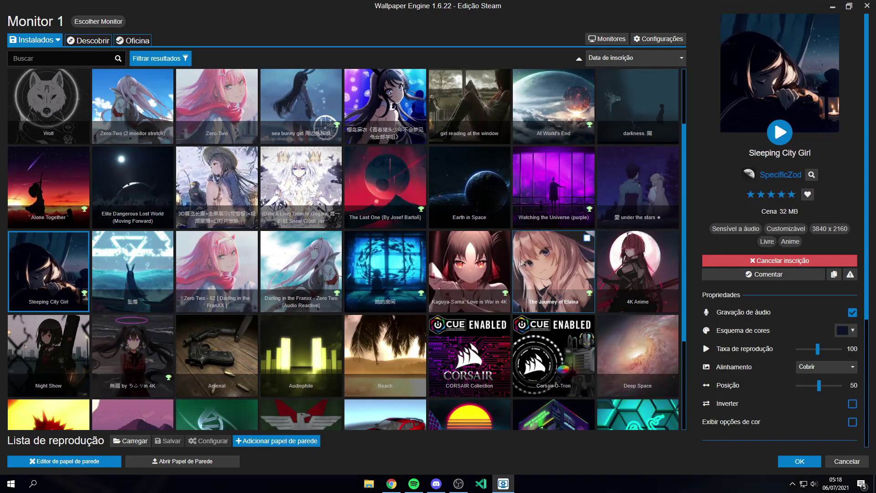
scroll(494, 283, "up", 1)
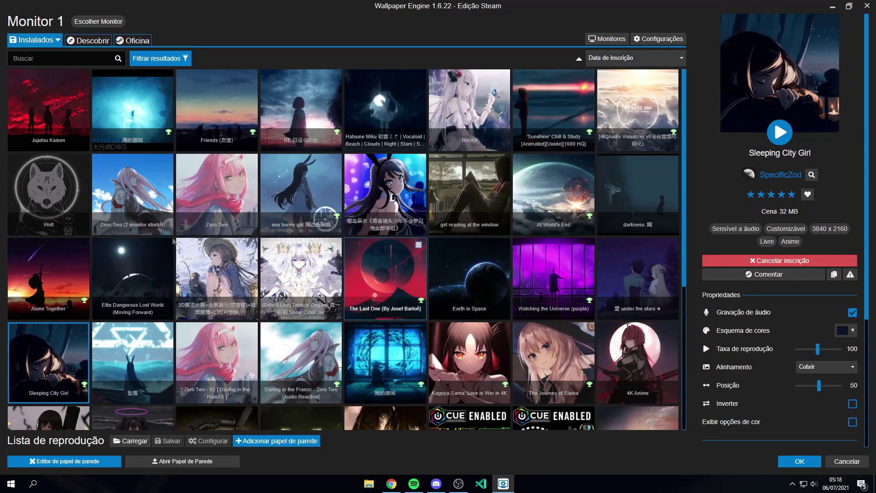
left_click(129, 193)
left_click(835, 6)
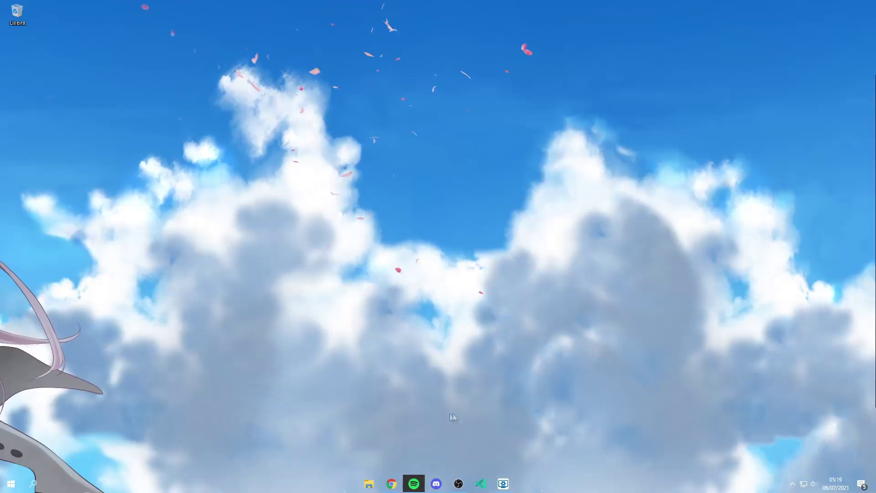
Step: Try position 0 for the Zero-Two (2 monitor stretch) wallpaper, set it to 100, and view the desktop
left_click(504, 484)
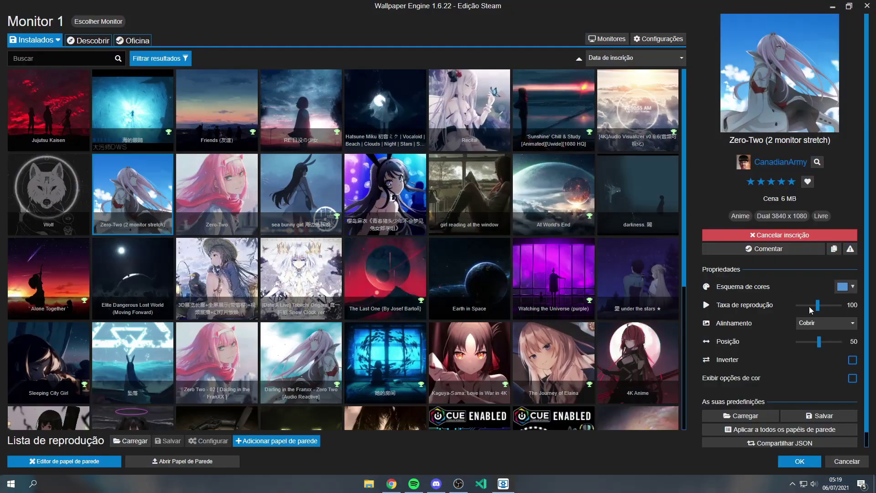
left_click_drag(817, 341, 796, 348)
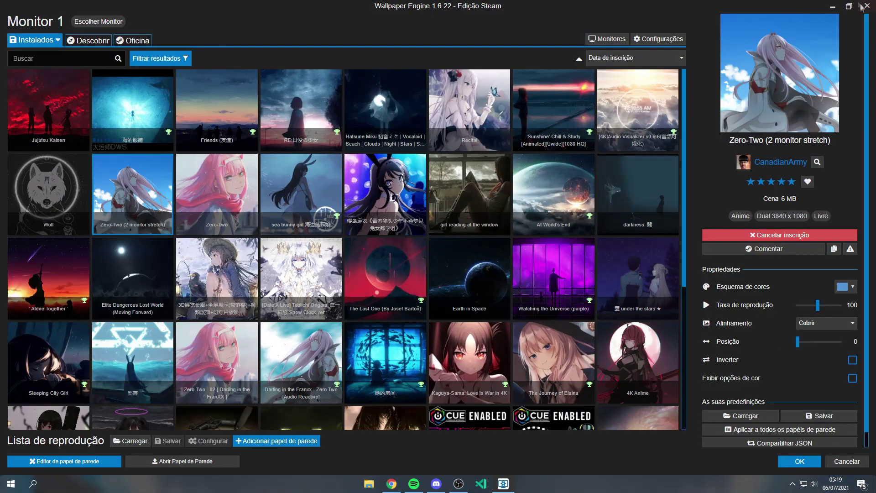
left_click(833, 6)
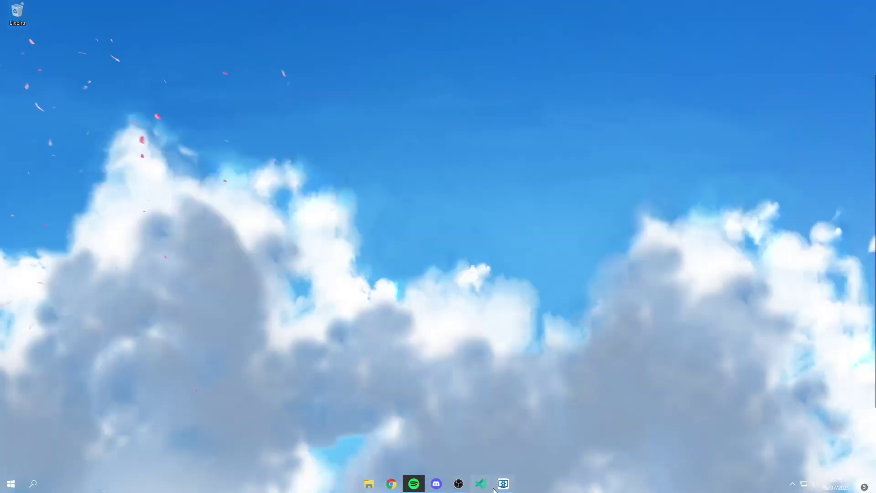
left_click(503, 484)
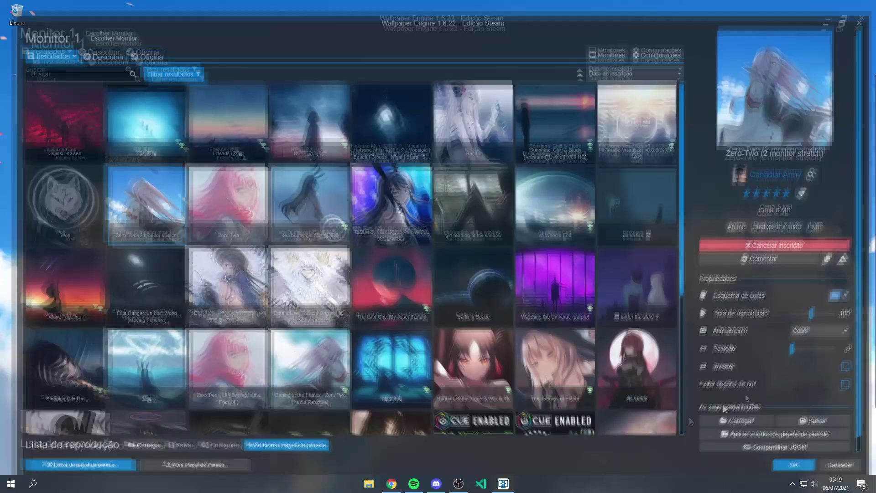
left_click_drag(799, 342, 841, 342)
left_click(833, 7)
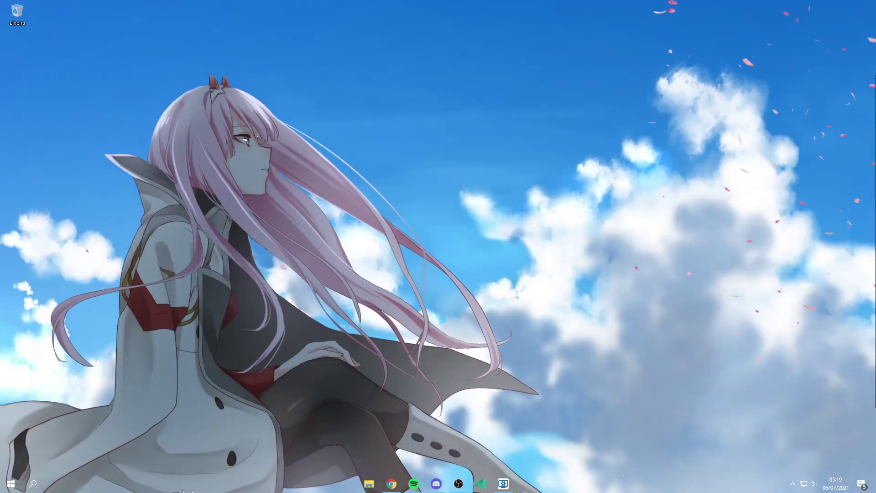
Step: Open Chrome to check the taskbar's look with a maximized window, and close it
left_click(391, 484)
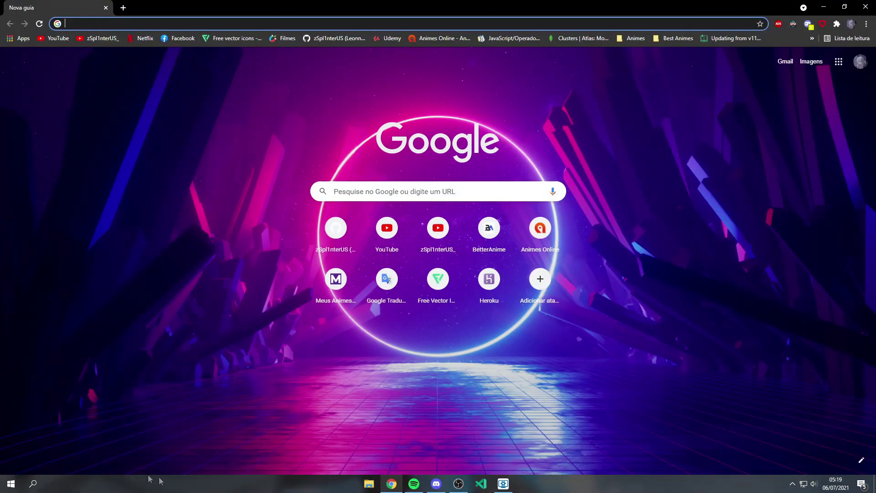
left_click(236, 79)
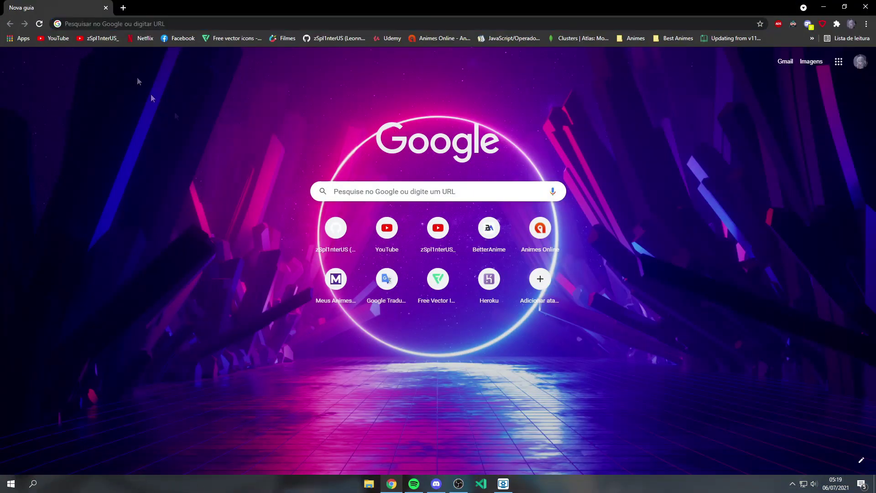
left_click(866, 6)
Step: Examine TranslucentTB's taskbar appearance options from the hidden tray icons, and dismiss them without changes
left_click(793, 485)
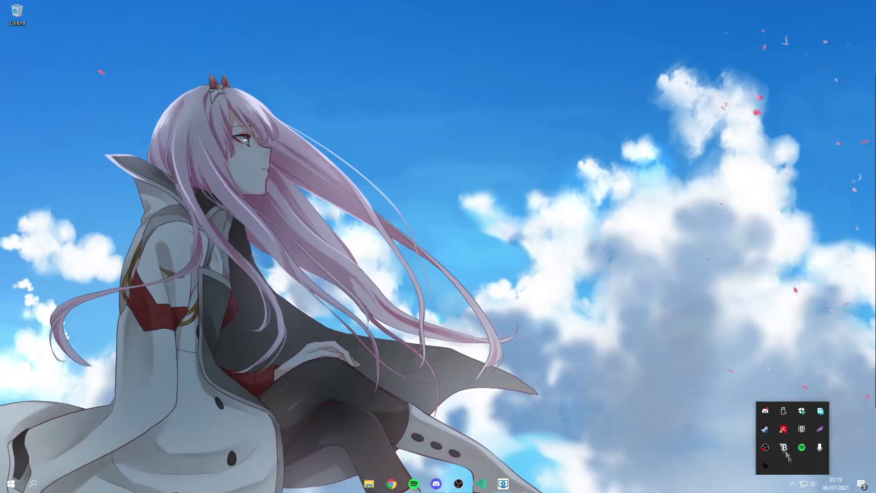
right_click(784, 447)
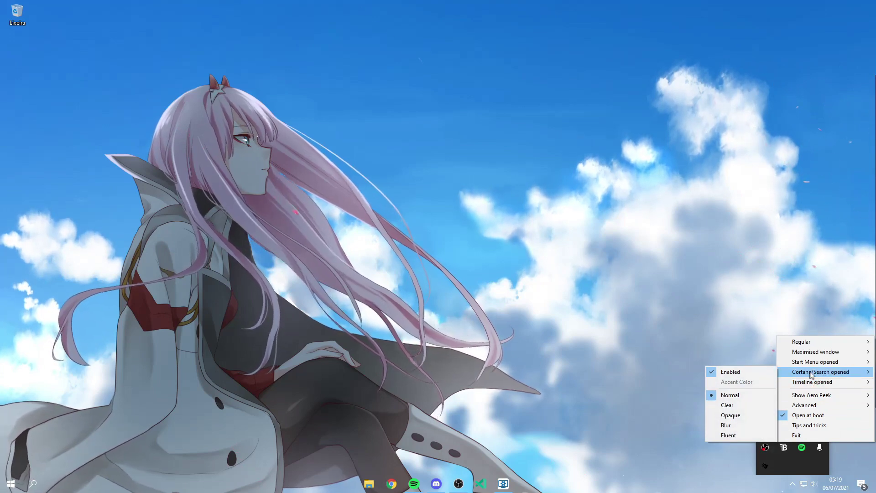
mouse_move(799, 356)
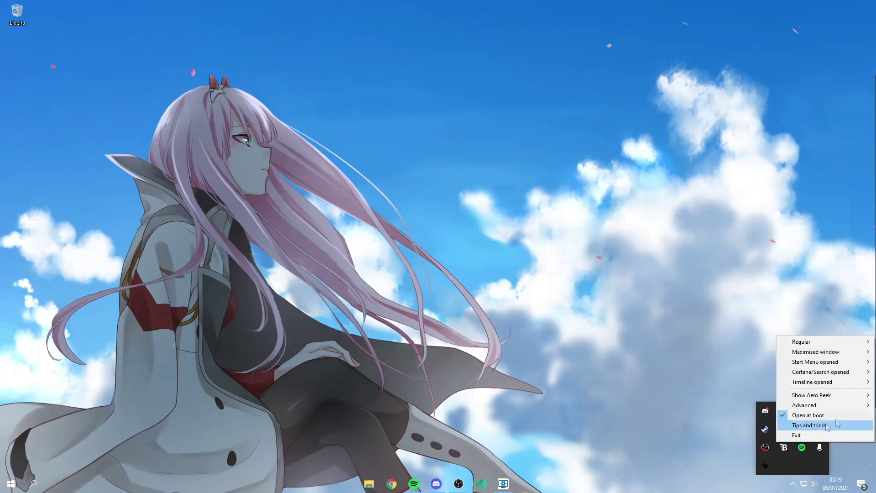
left_click(645, 312)
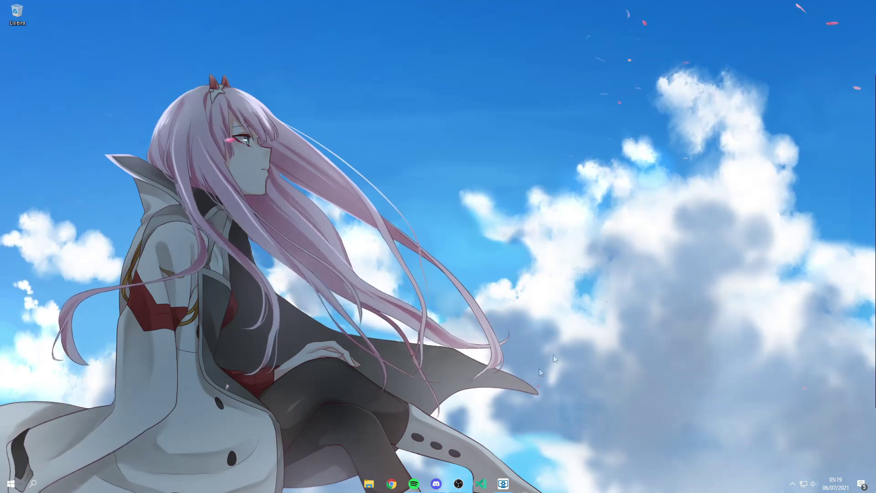
Step: Apply the Friends (友達) wallpaper in Wallpaper Engine, confirm the choice, and view the desktop
left_click(503, 483)
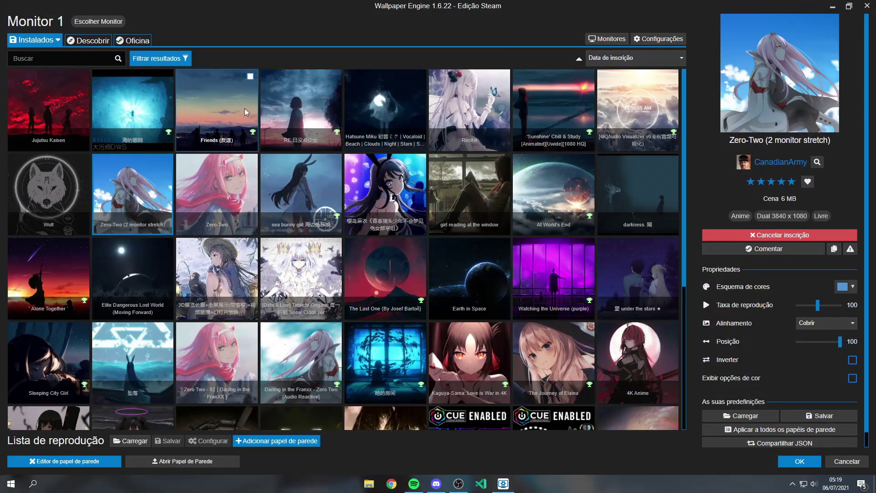
left_click(215, 132)
left_click(799, 462)
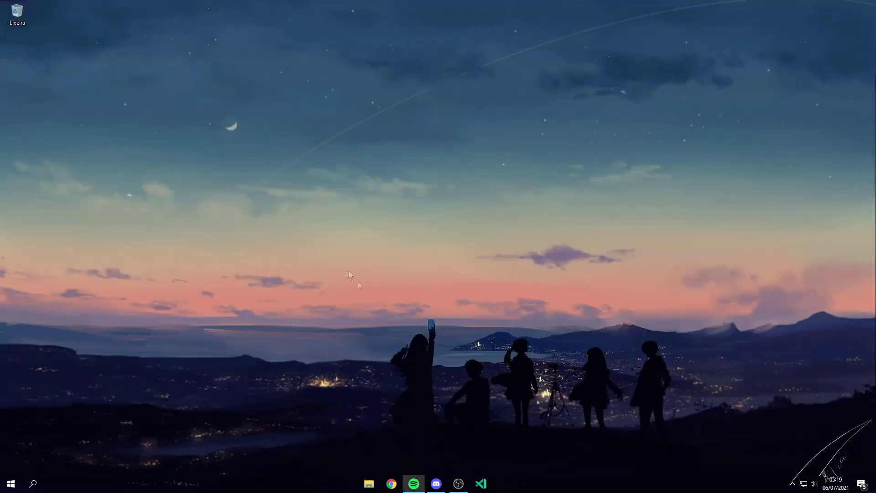
left_click_drag(542, 351, 342, 242)
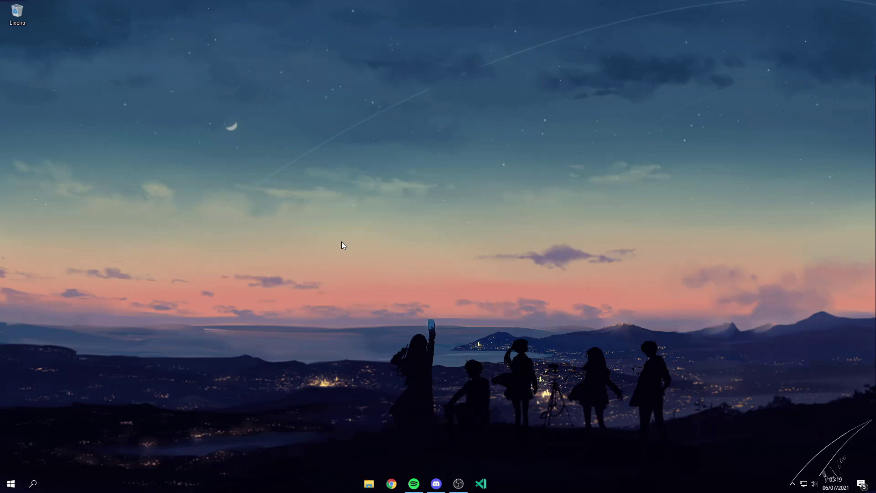